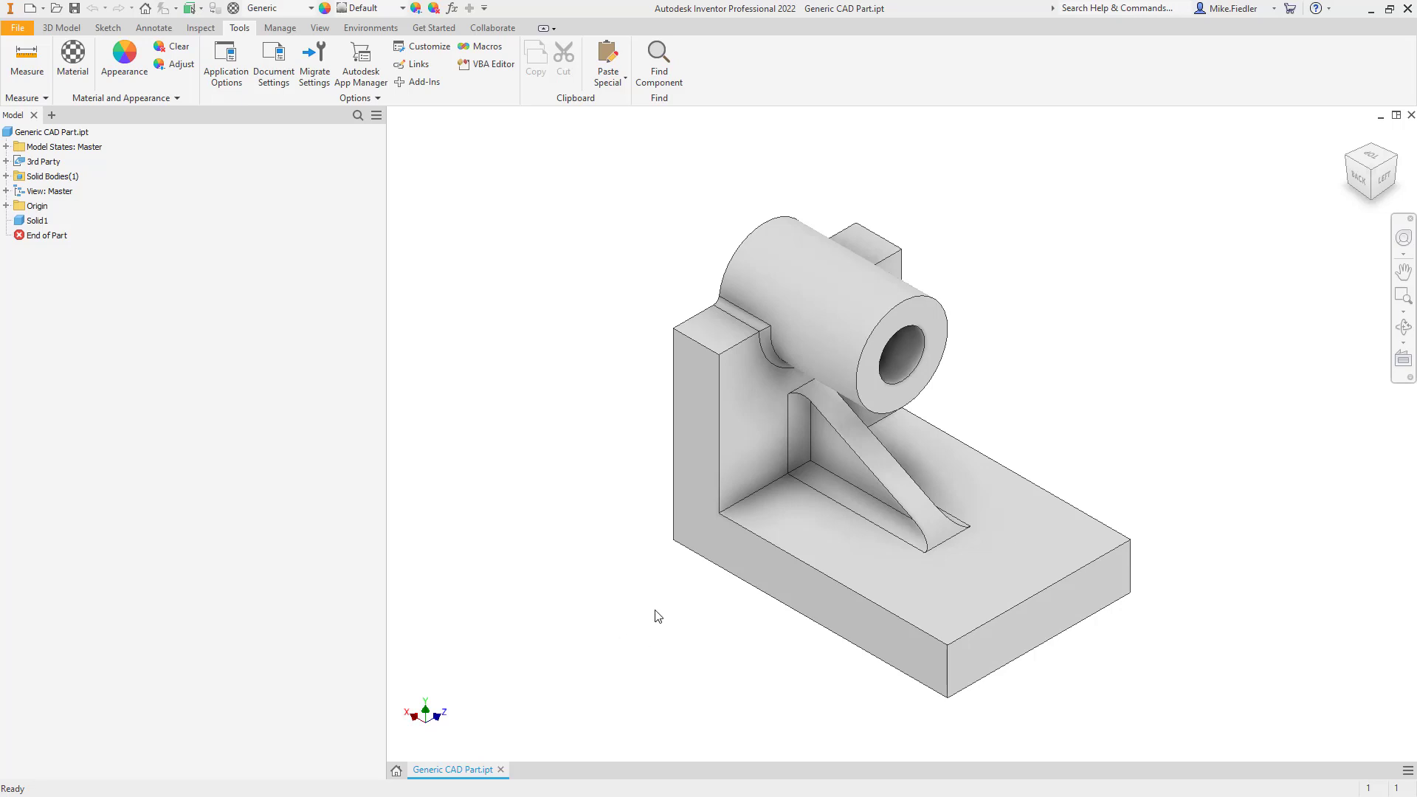
# Step: Measure the back plate from its bottom face to the arc top, reading 5.000 in, then clear it
pyautogui.keyDown('shift'); pyautogui.moveTo(661, 585); pyautogui.dragTo(733, 569, button='middle'); pyautogui.keyUp('shift')
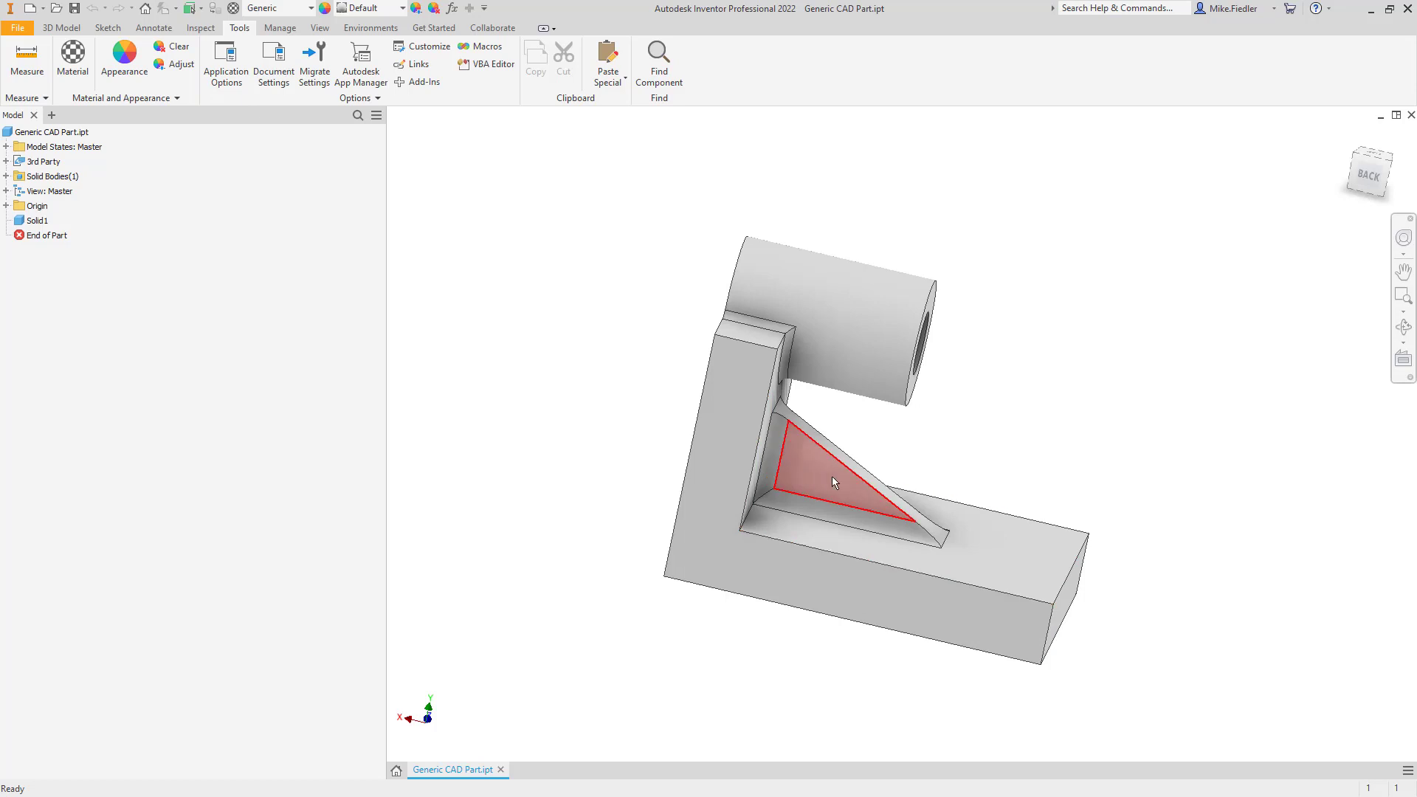
pyautogui.keyDown('shift'); pyautogui.moveTo(773, 495); pyautogui.dragTo(721, 490, button='middle'); pyautogui.keyUp('shift')
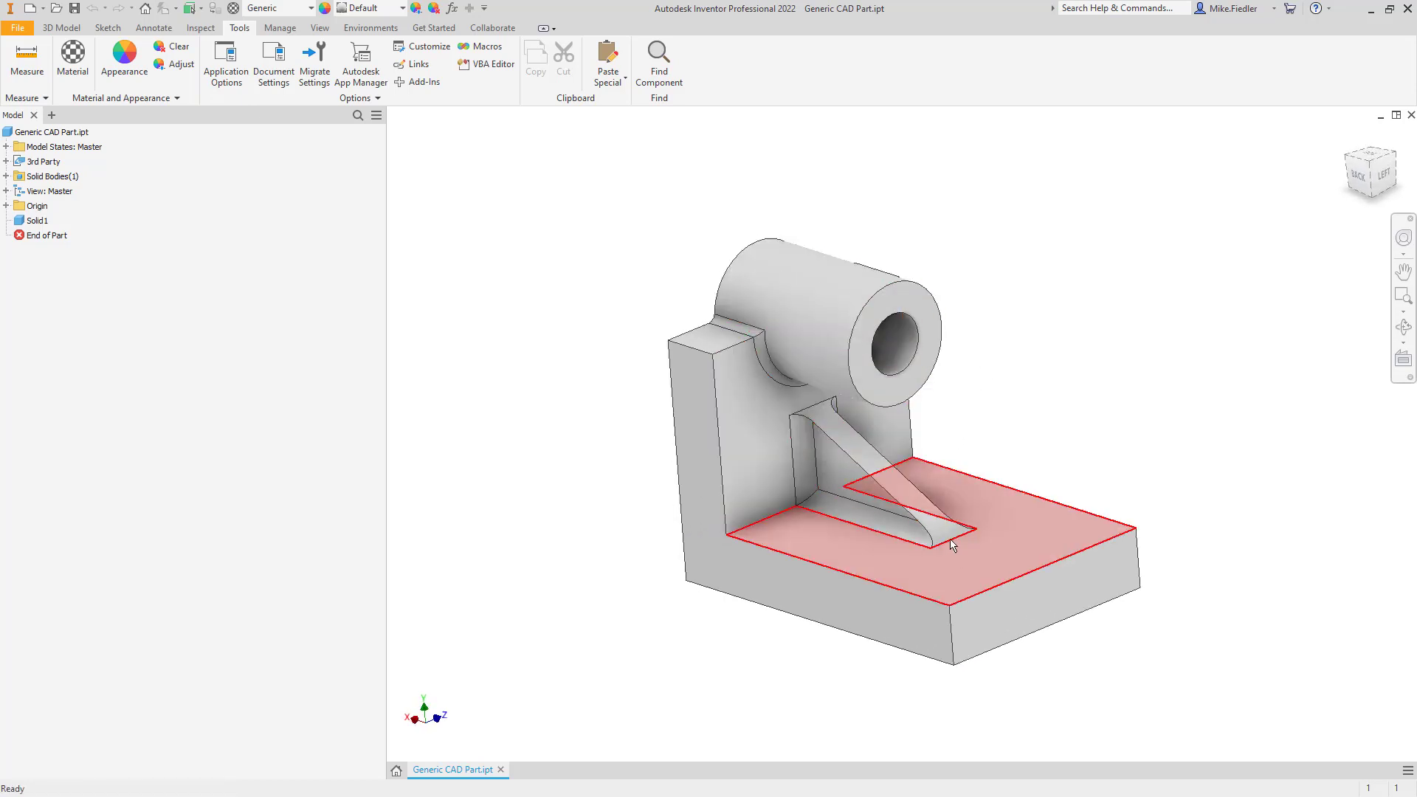
pyautogui.keyDown('shift'); pyautogui.moveTo(754, 488); pyautogui.dragTo(854, 514, button='middle'); pyautogui.keyUp('shift')
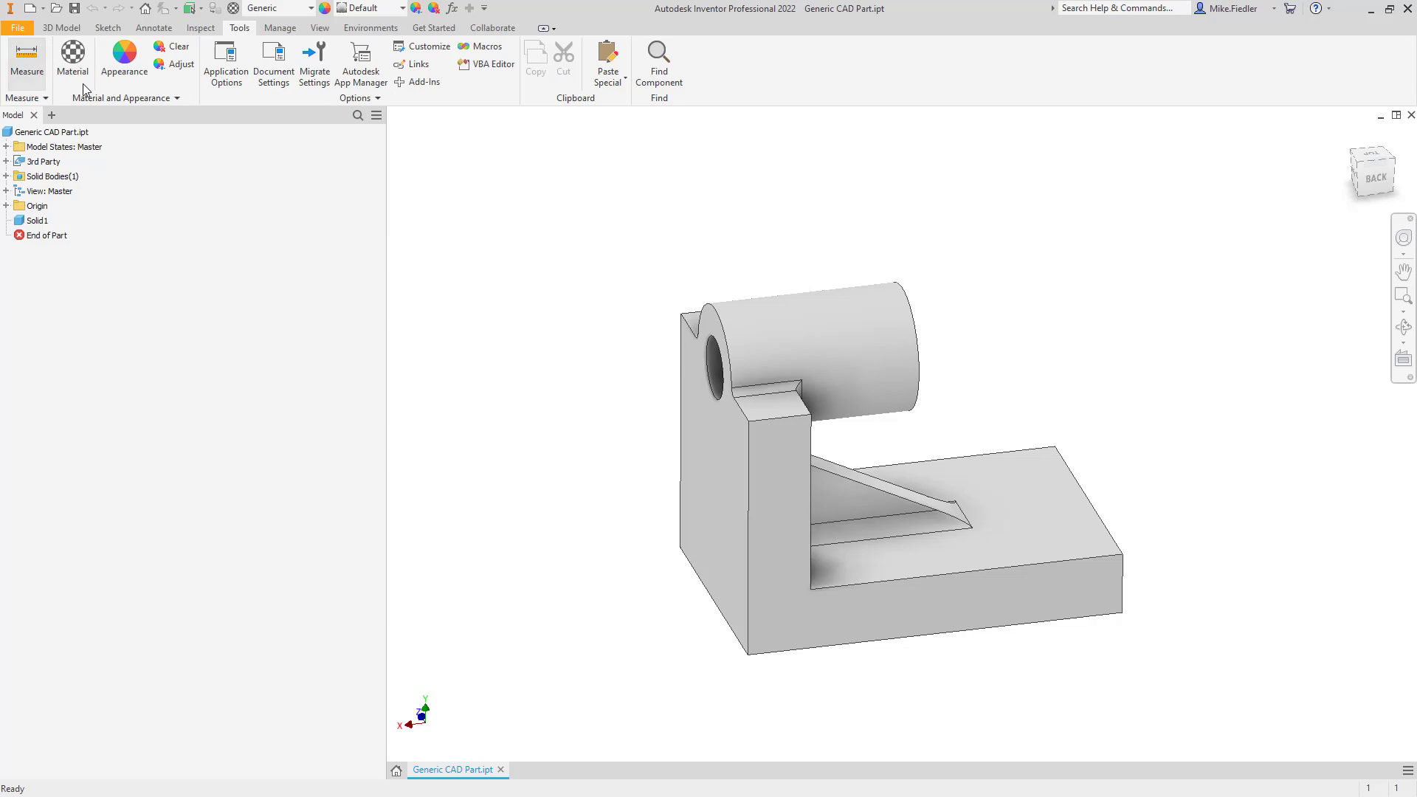
pyautogui.click(37, 69)
pyautogui.keyDown('shift'); pyautogui.moveTo(589, 443); pyautogui.dragTo(733, 555, button='middle'); pyautogui.keyUp('shift')
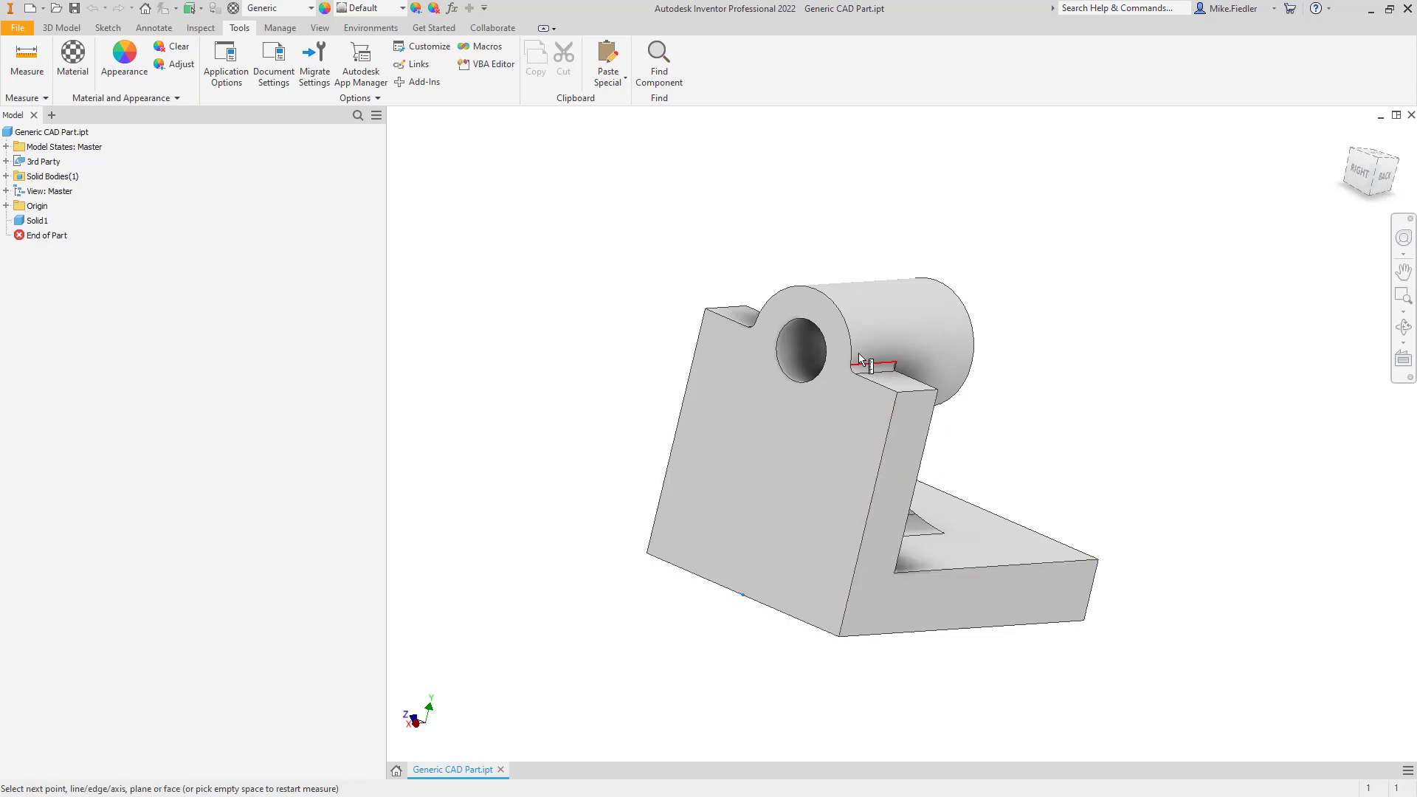
pyautogui.click(785, 405)
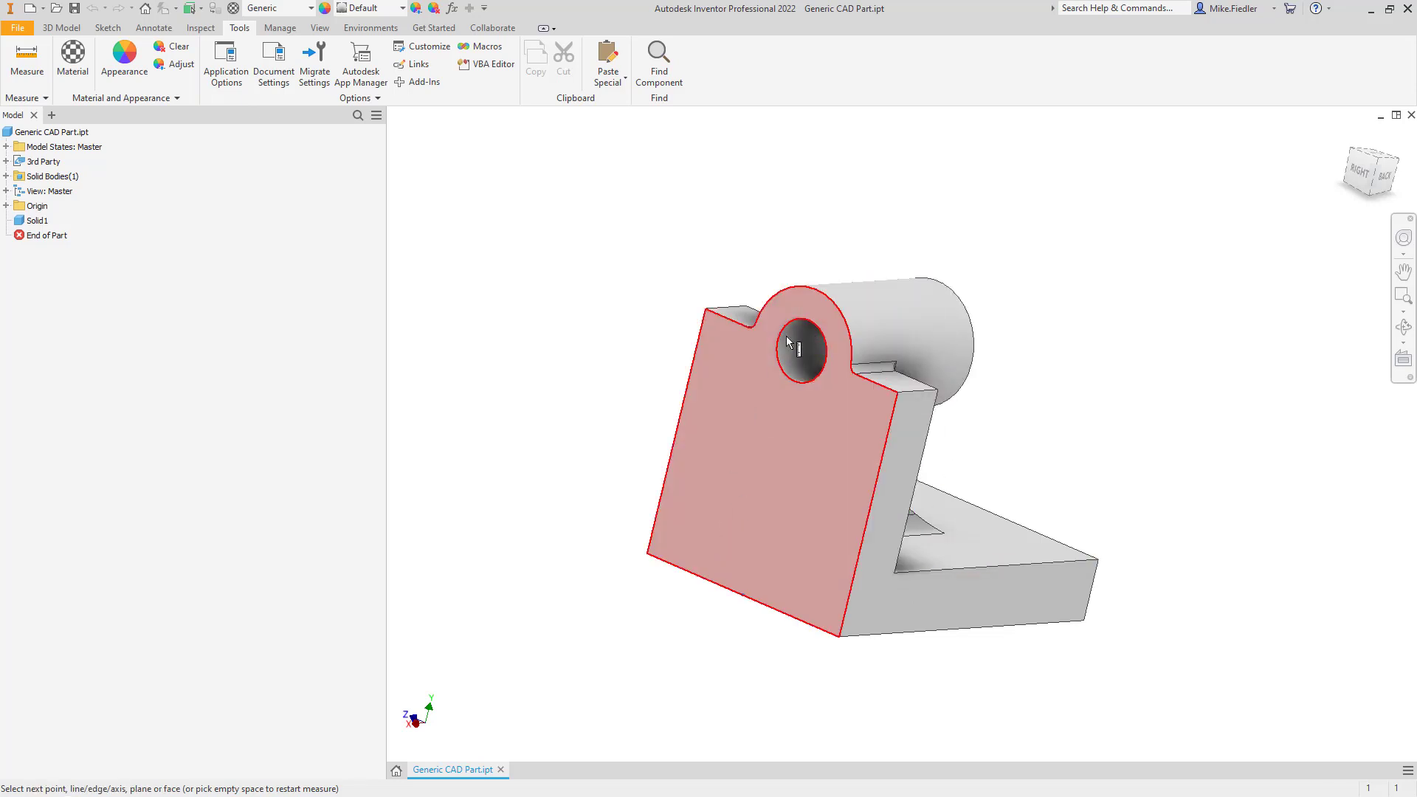
pyautogui.click(813, 293)
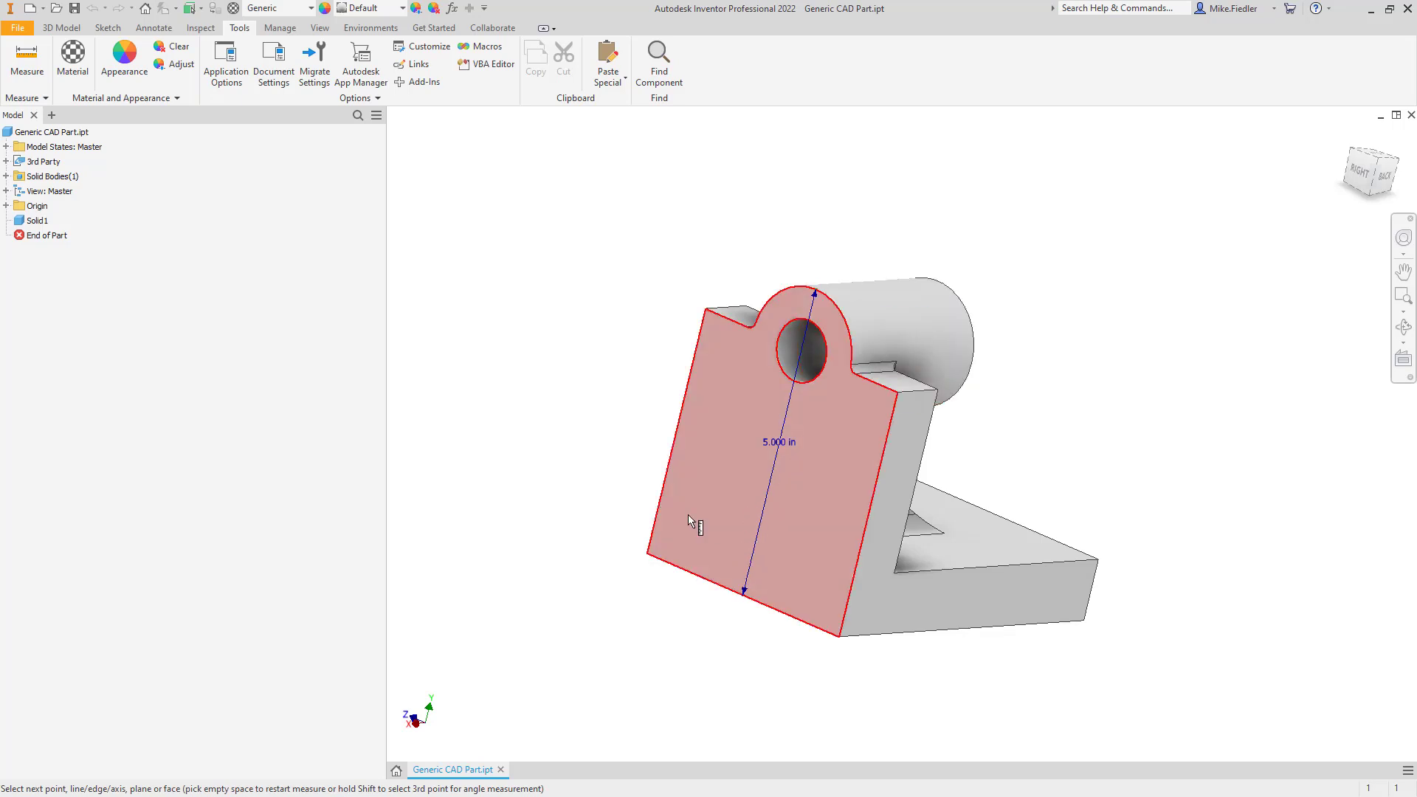
pyautogui.click(621, 263)
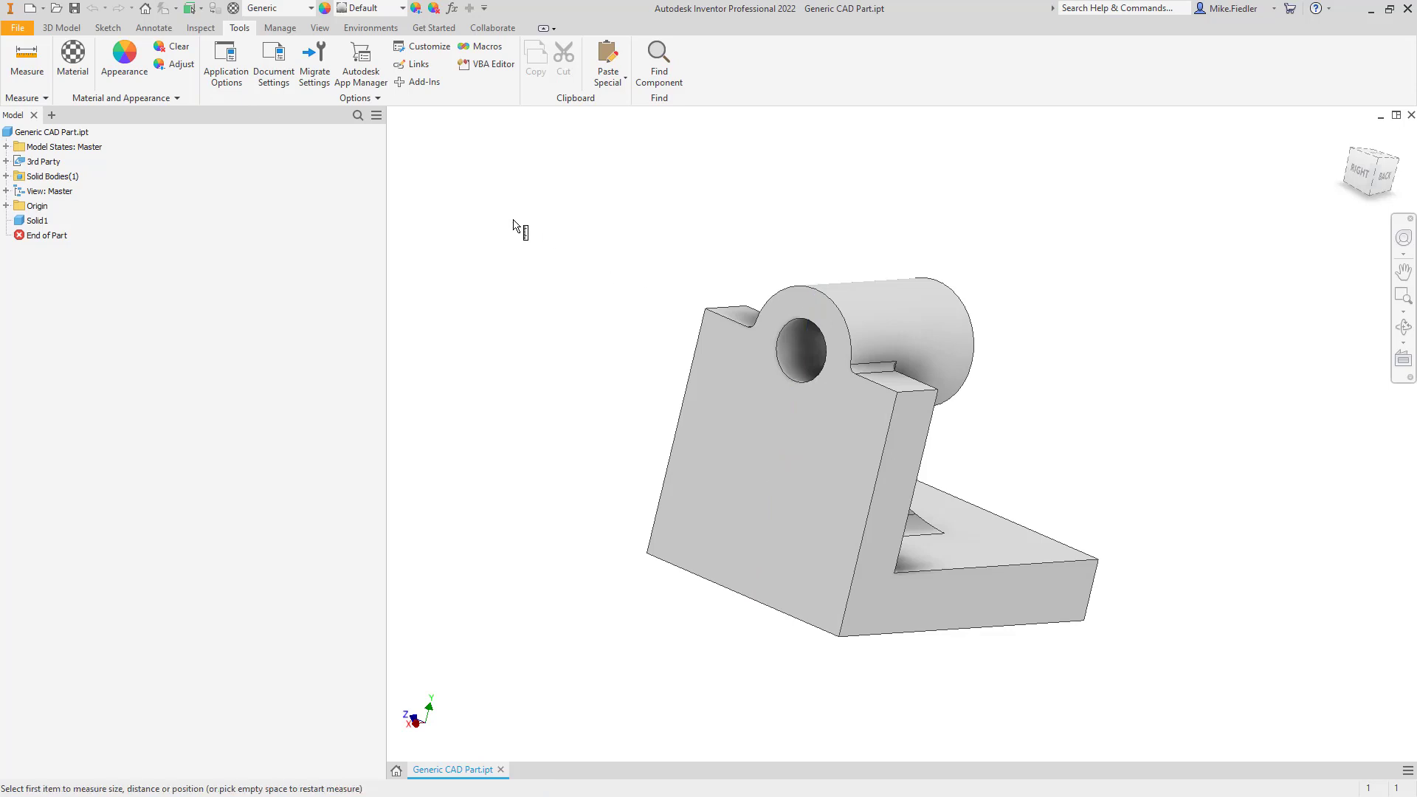
pyautogui.press('Escape')
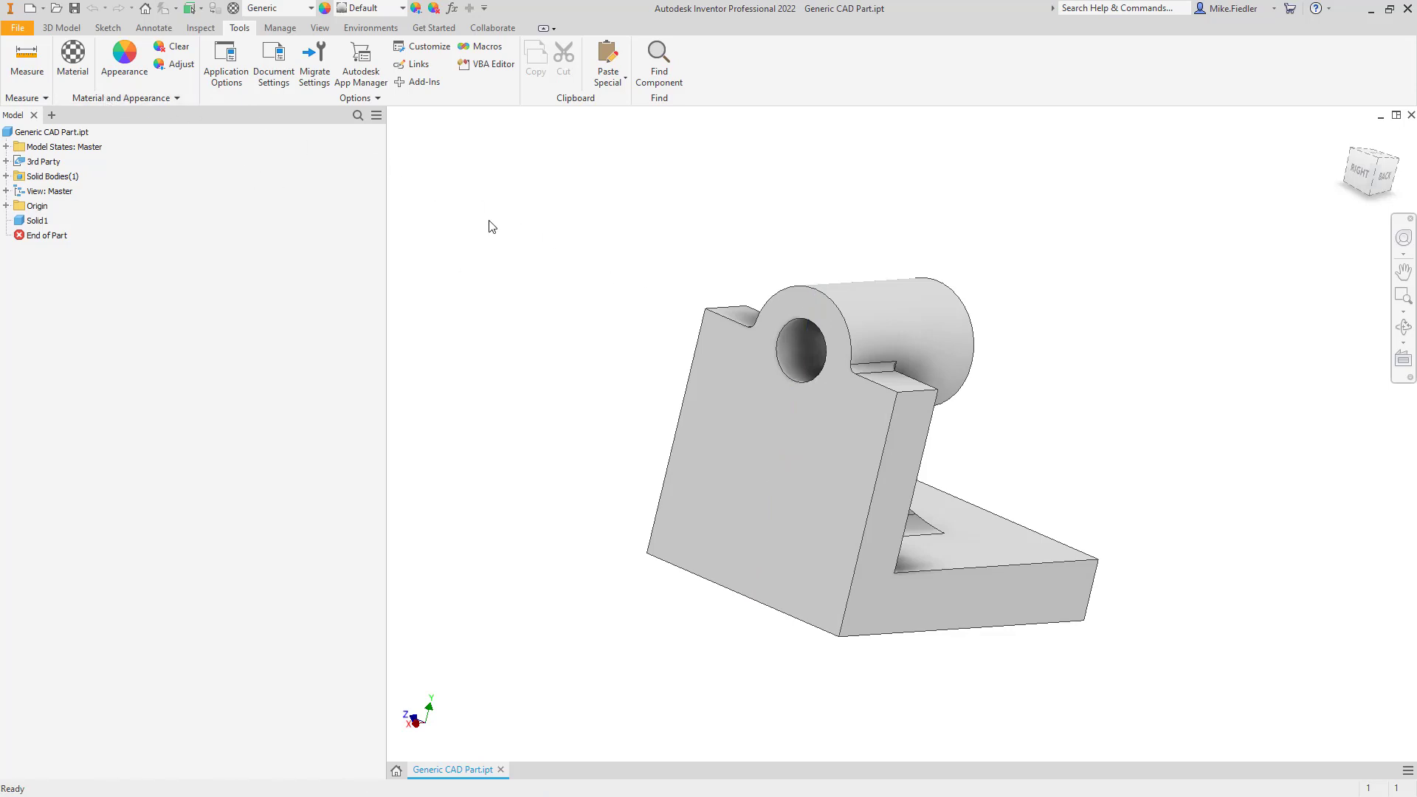
# Step: Enter the Inventor Nastran environment from the Environments tab and return to the home view
pyautogui.click(371, 28)
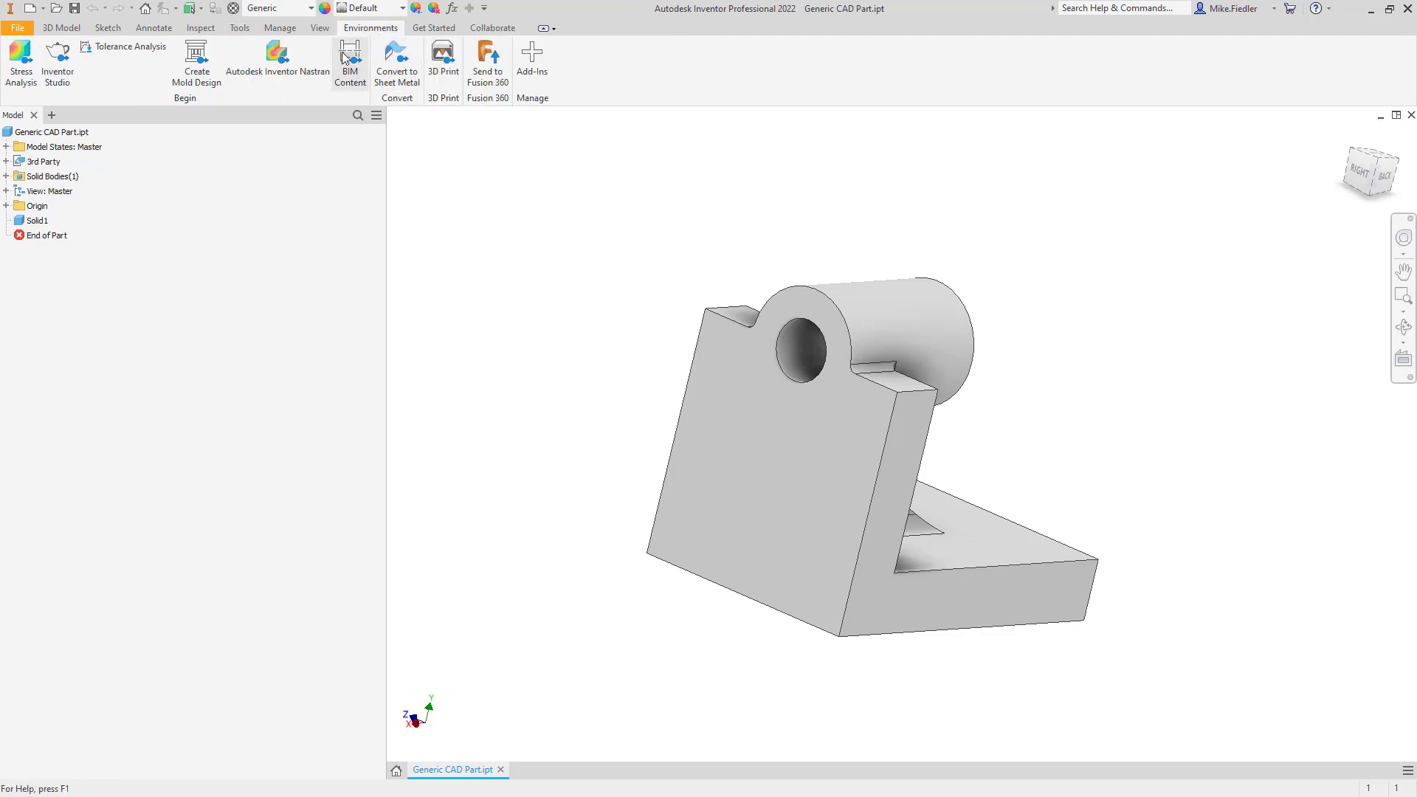
pyautogui.click(293, 69)
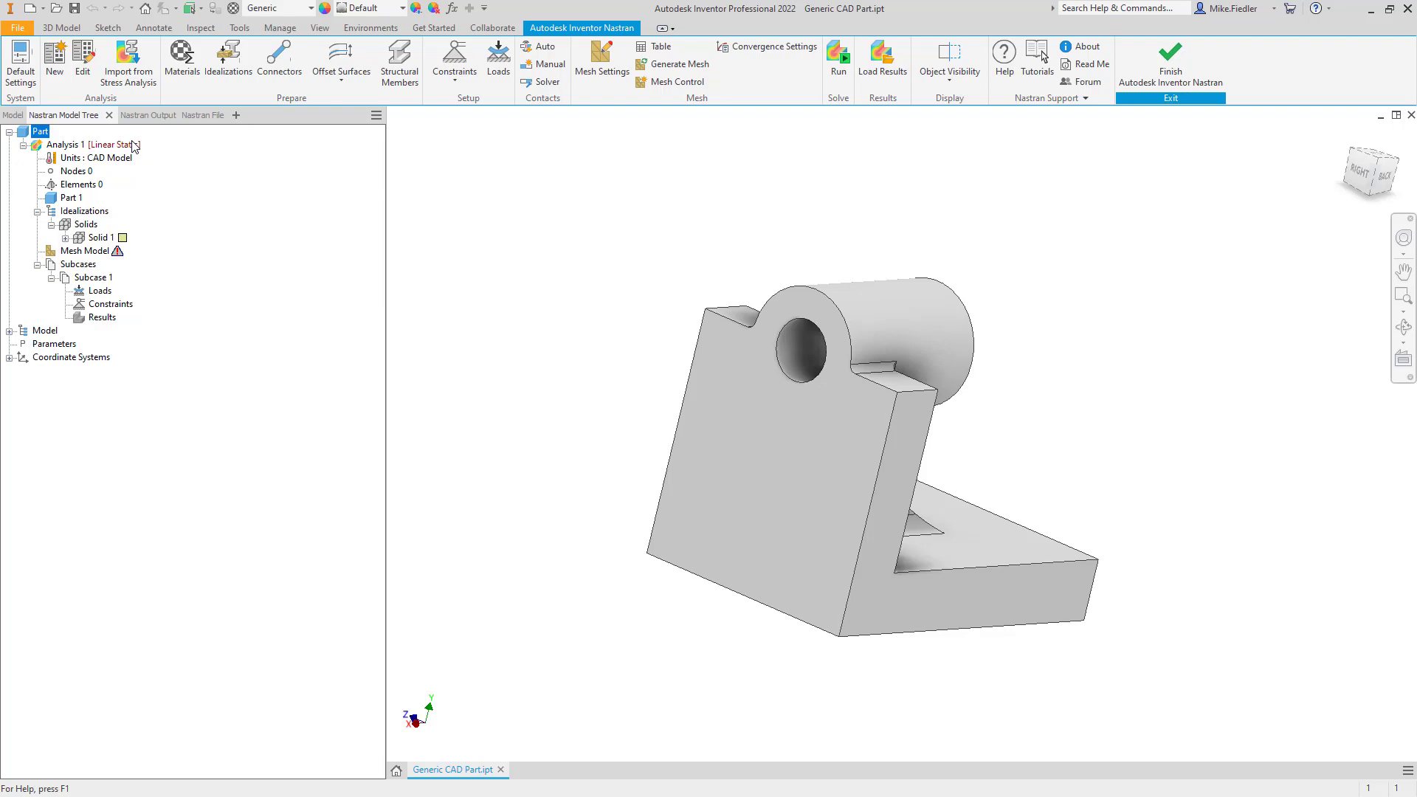
pyautogui.keyDown('shift'); pyautogui.moveTo(632, 329); pyautogui.dragTo(523, 325, button='middle'); pyautogui.keyUp('shift')
pyautogui.press('F6')
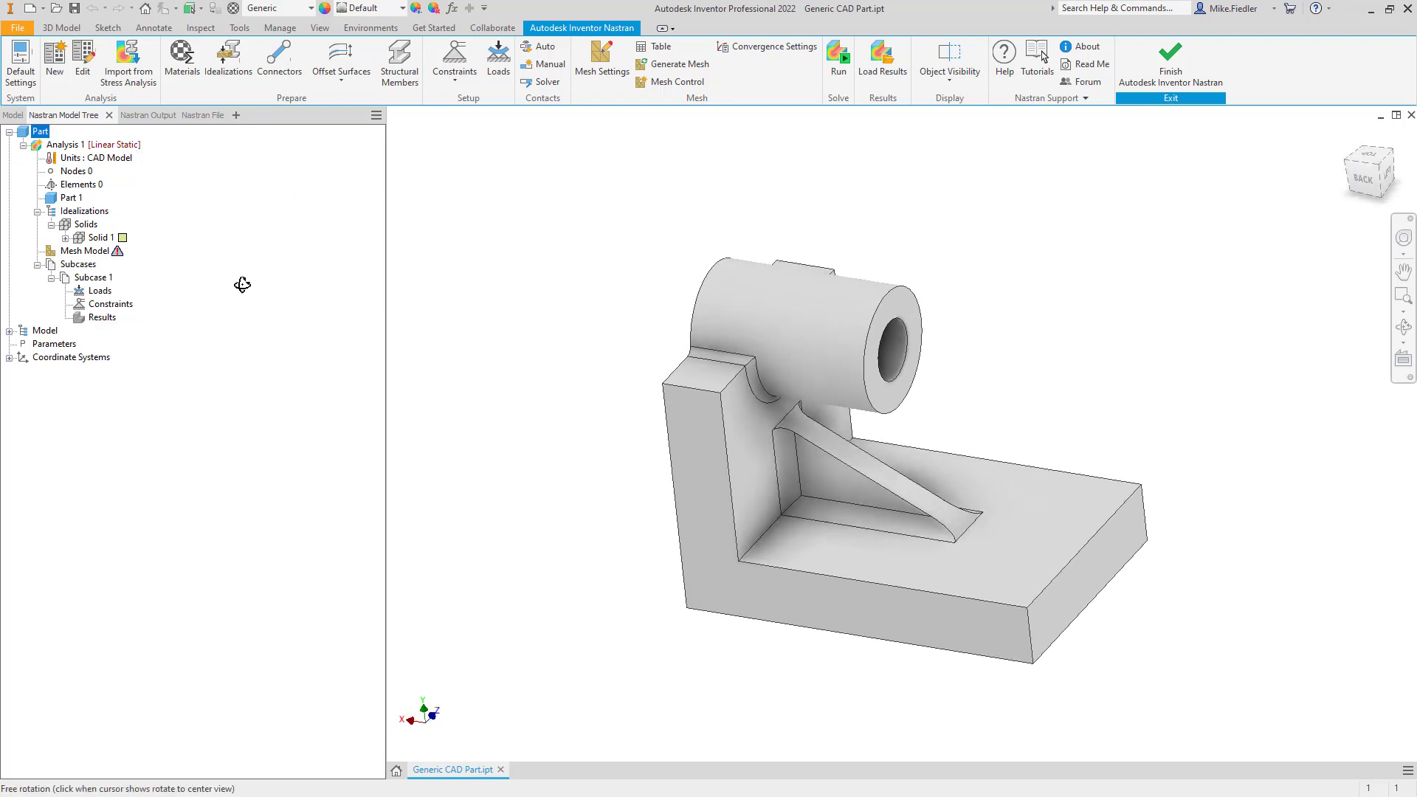
pyautogui.click(65, 238)
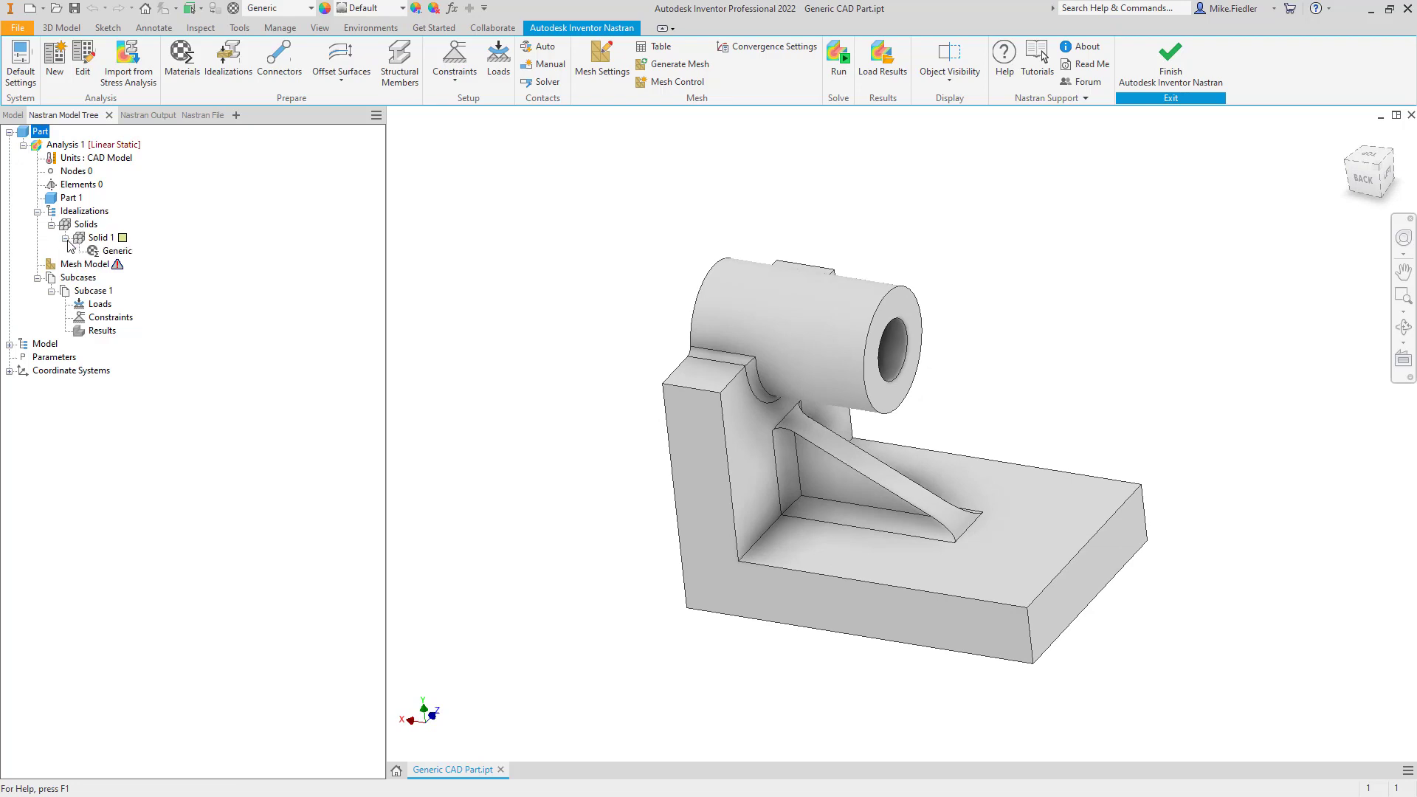
# Step: Replace Solid 1's Generic material with Steel ASTM A36 from the Autodesk Material Library
pyautogui.click(115, 251)
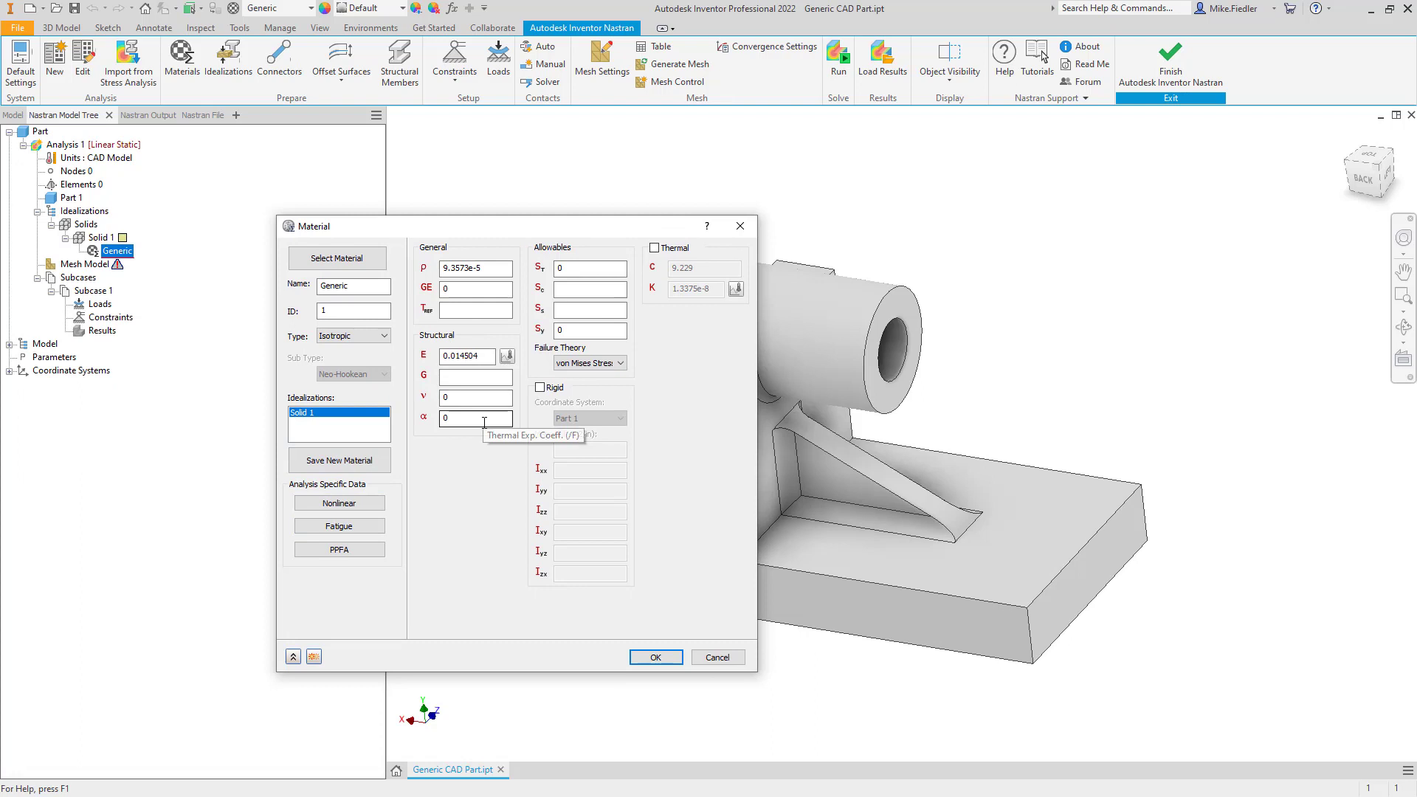
pyautogui.click(340, 258)
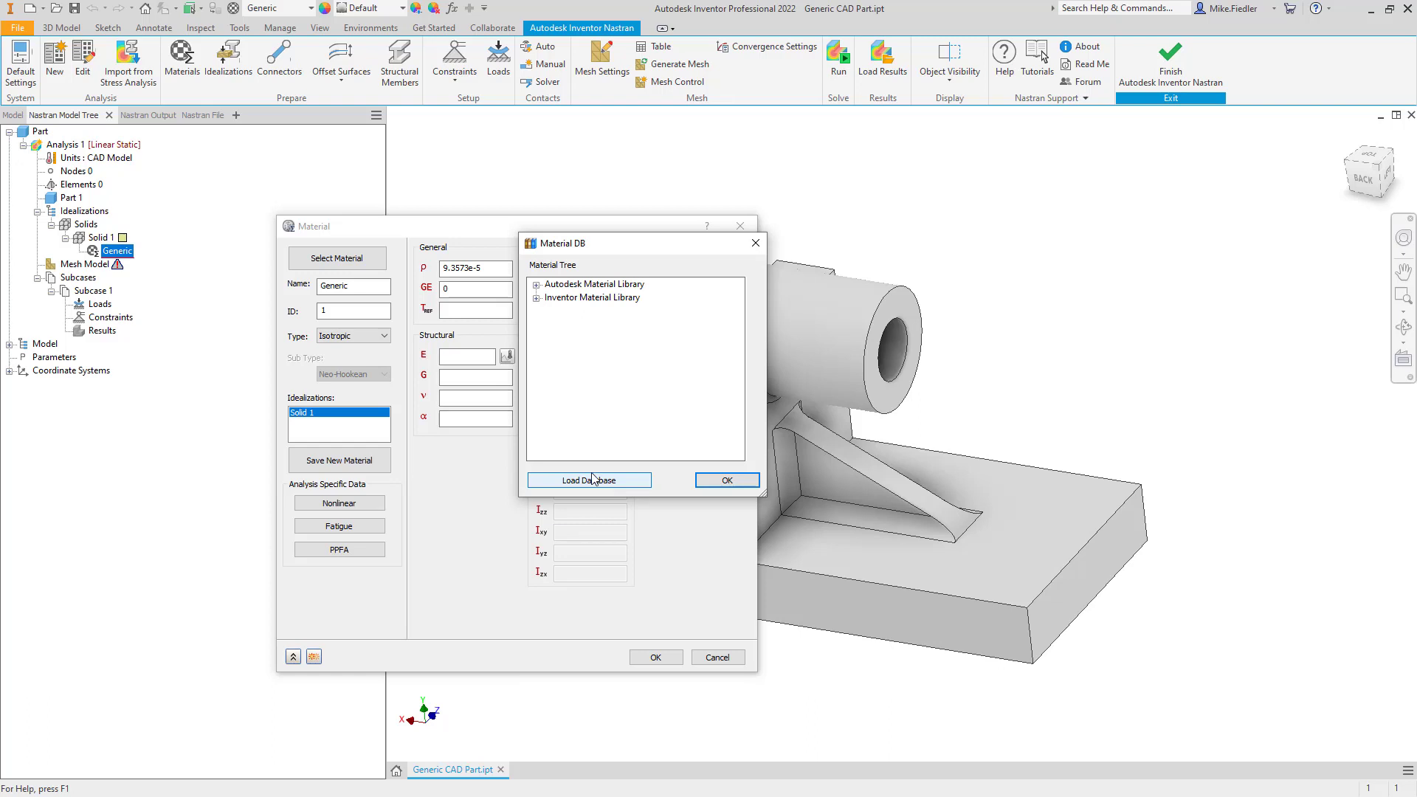
pyautogui.click(536, 285)
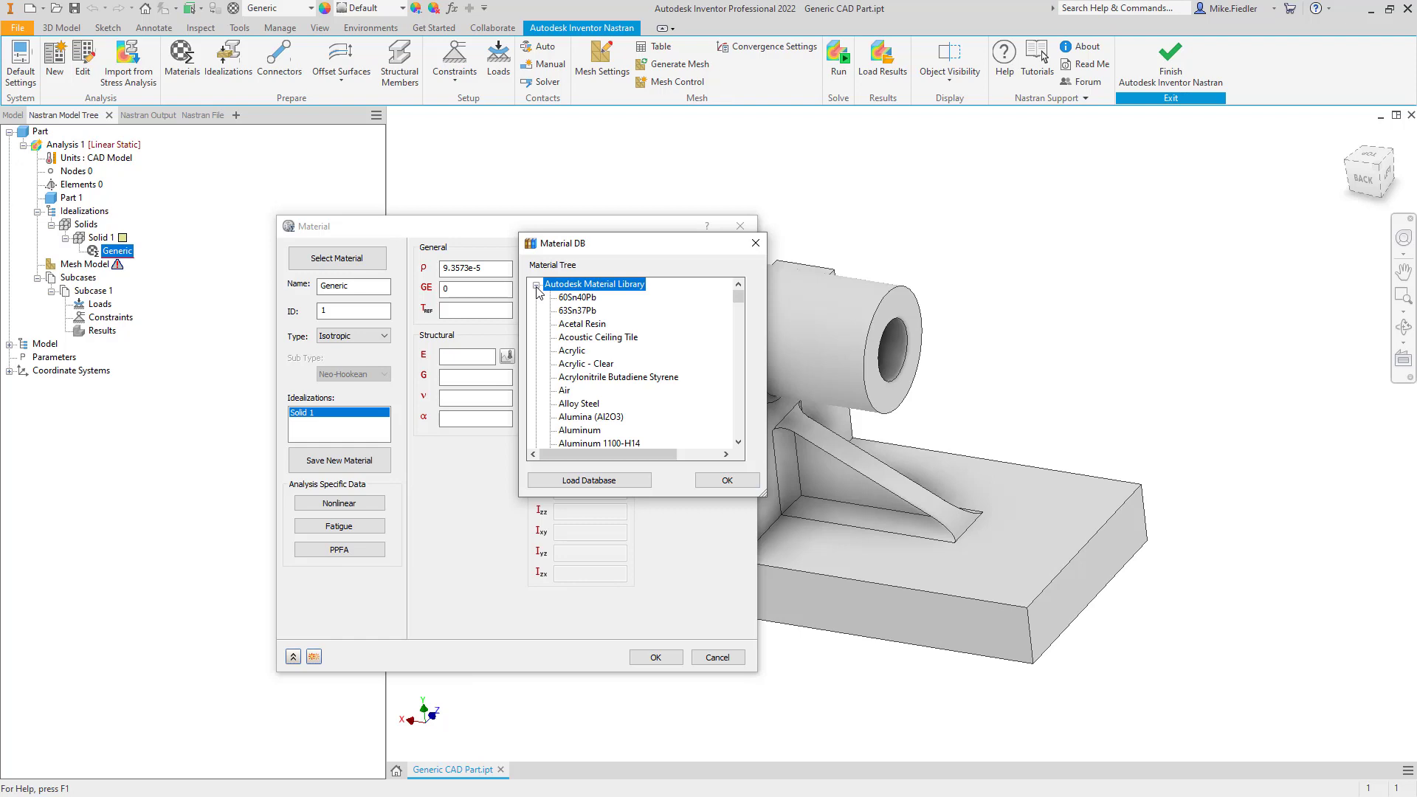
pyautogui.moveTo(740, 295); pyautogui.dragTo(730, 415)
pyautogui.click(598, 416)
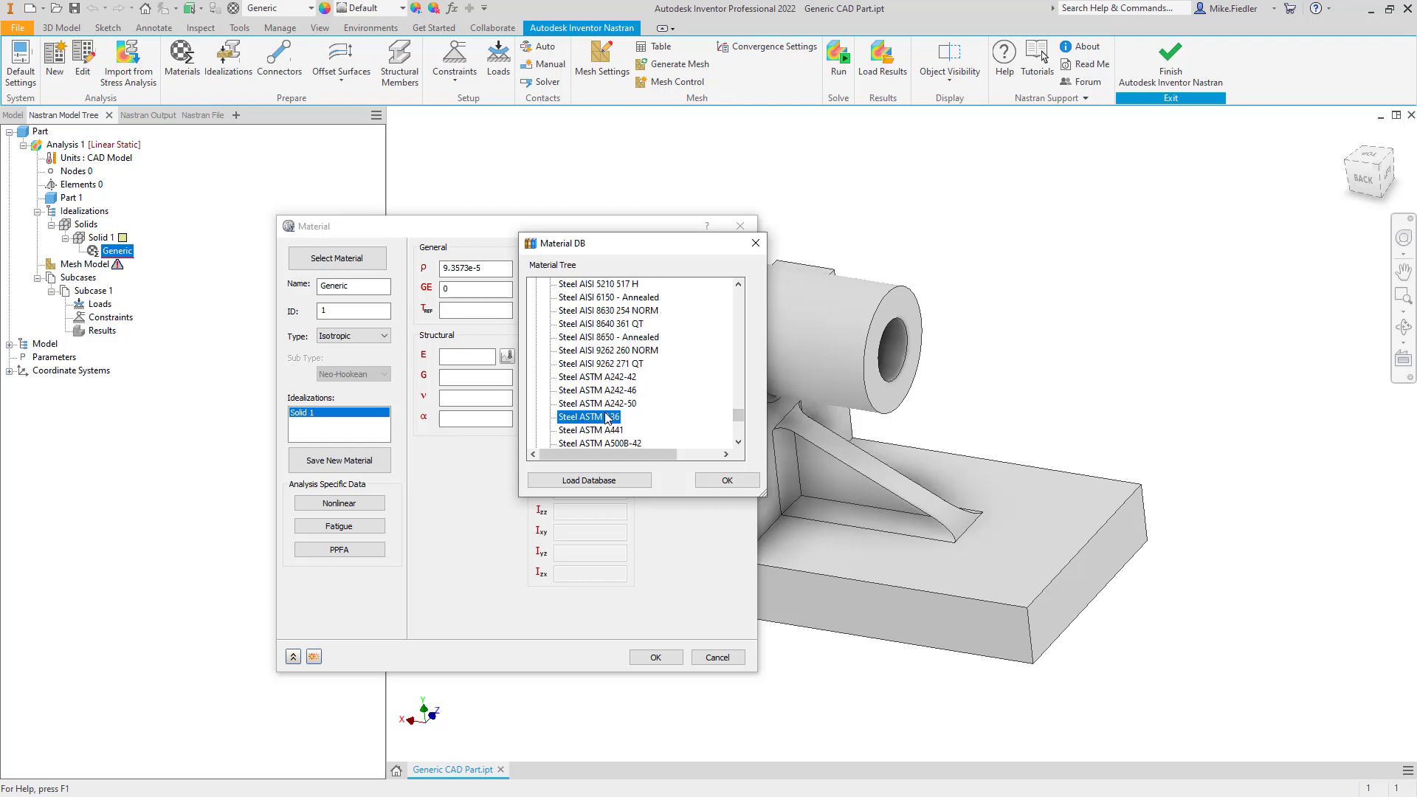
pyautogui.click(720, 481)
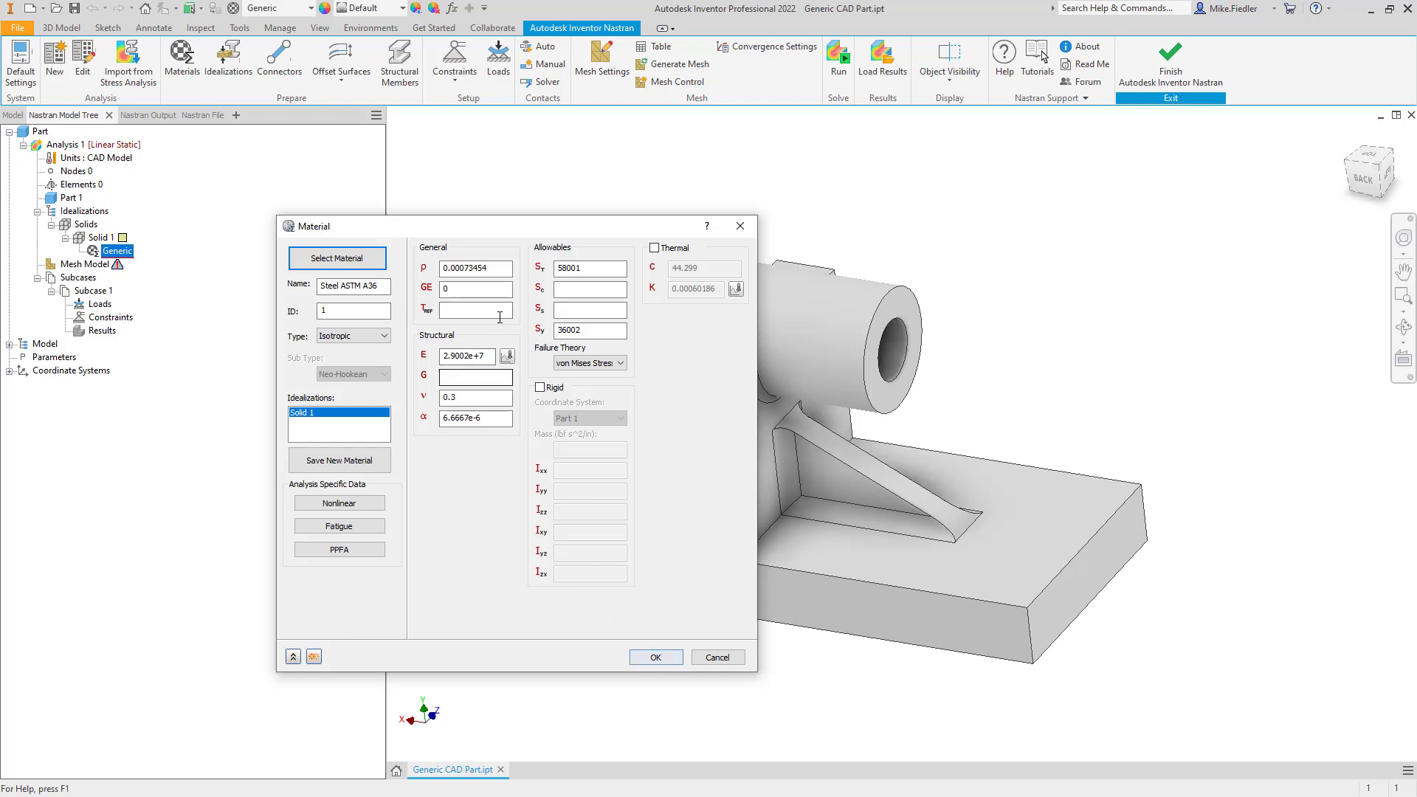
pyautogui.click(651, 657)
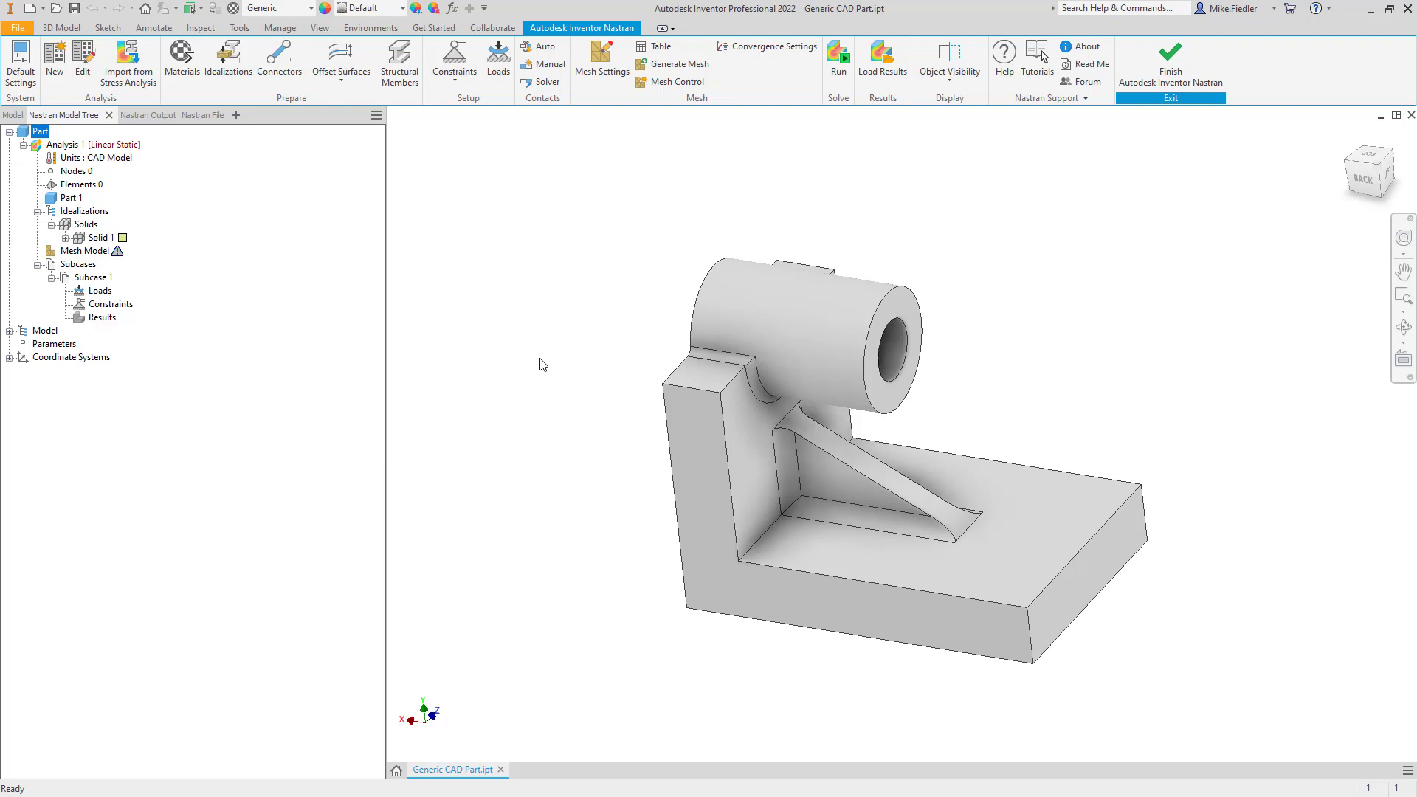
# Step: Fix only Y translation on the bracket's bottom face as a constraint named 'Ty constraint'
pyautogui.keyDown('shift'); pyautogui.moveTo(746, 622); pyautogui.dragTo(733, 556, button='middle'); pyautogui.keyUp('shift')
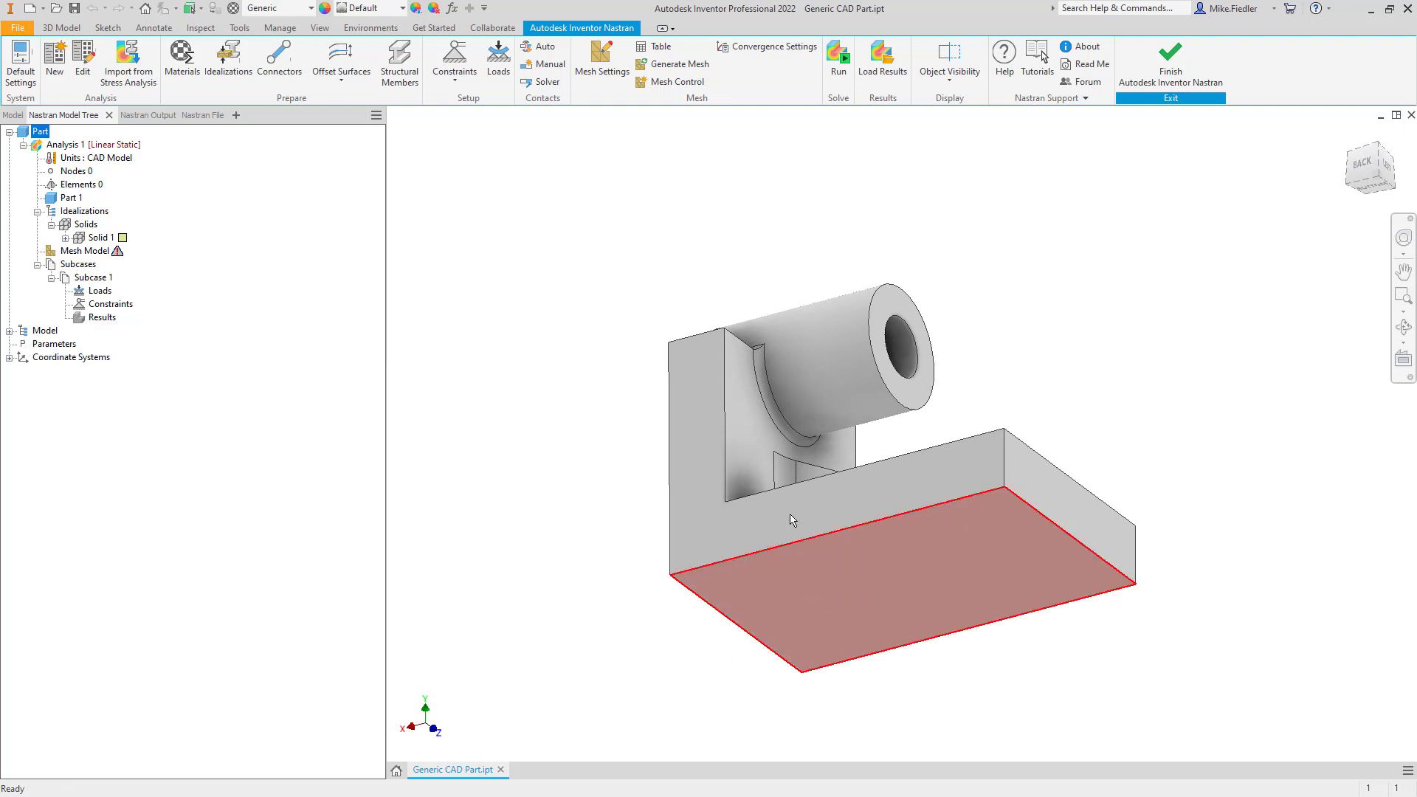
pyautogui.click(462, 62)
pyautogui.click(438, 391)
pyautogui.click(425, 303)
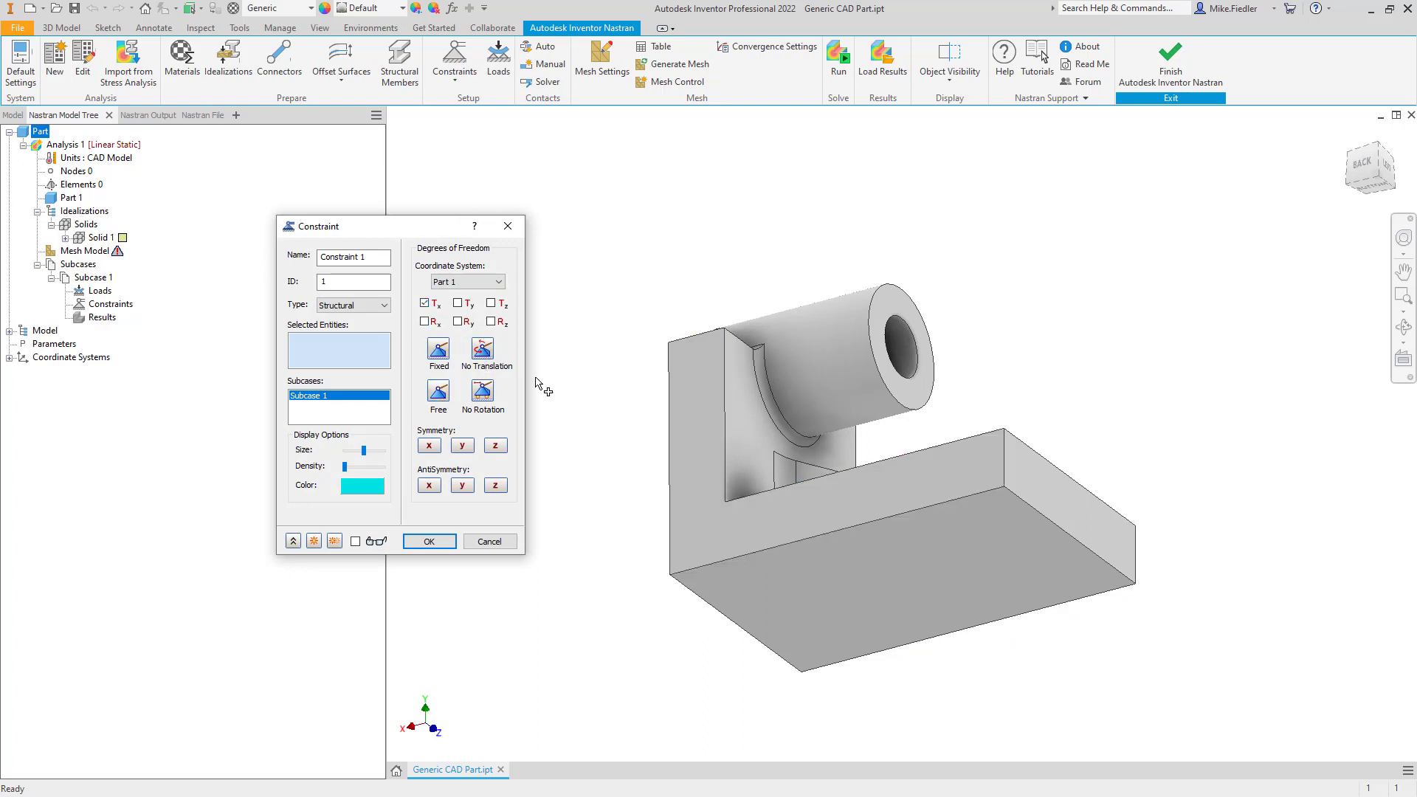
pyautogui.click(459, 304)
pyautogui.click(425, 303)
pyautogui.click(868, 578)
pyautogui.click(365, 257)
pyautogui.write('Ty const')
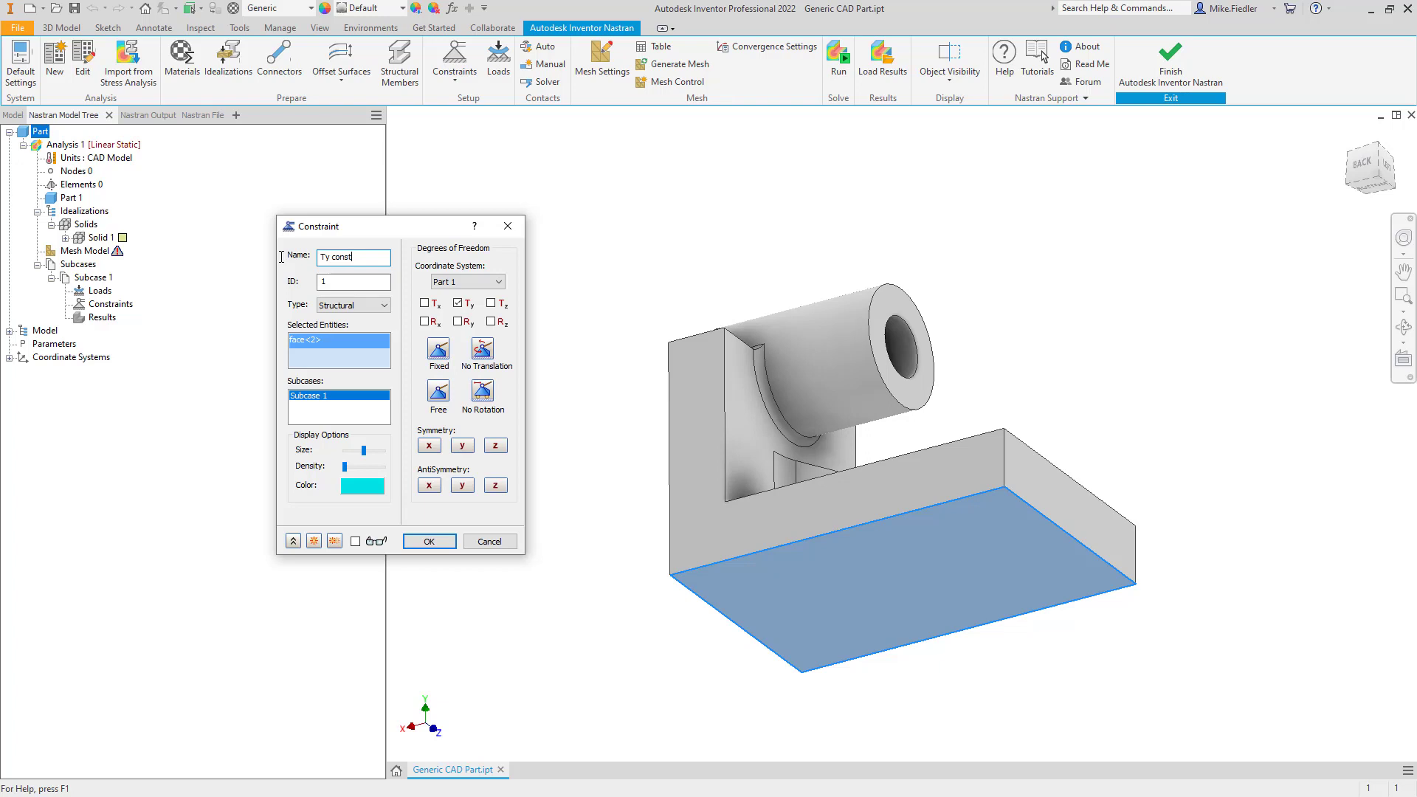
pyautogui.write('raint')
pyautogui.click(428, 541)
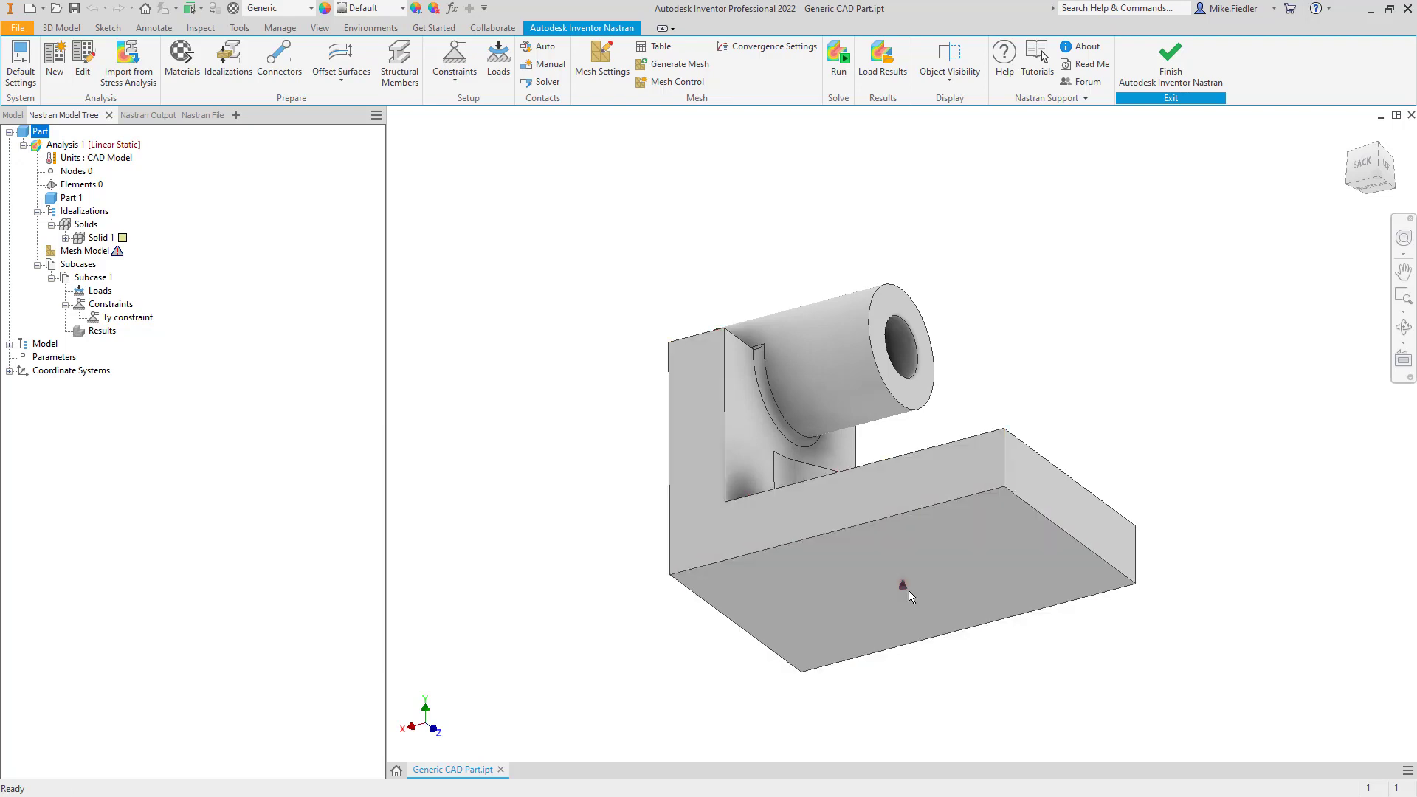
pyautogui.keyDown('shift'); pyautogui.moveTo(661, 415); pyautogui.dragTo(649, 465, button='middle'); pyautogui.keyUp('shift')
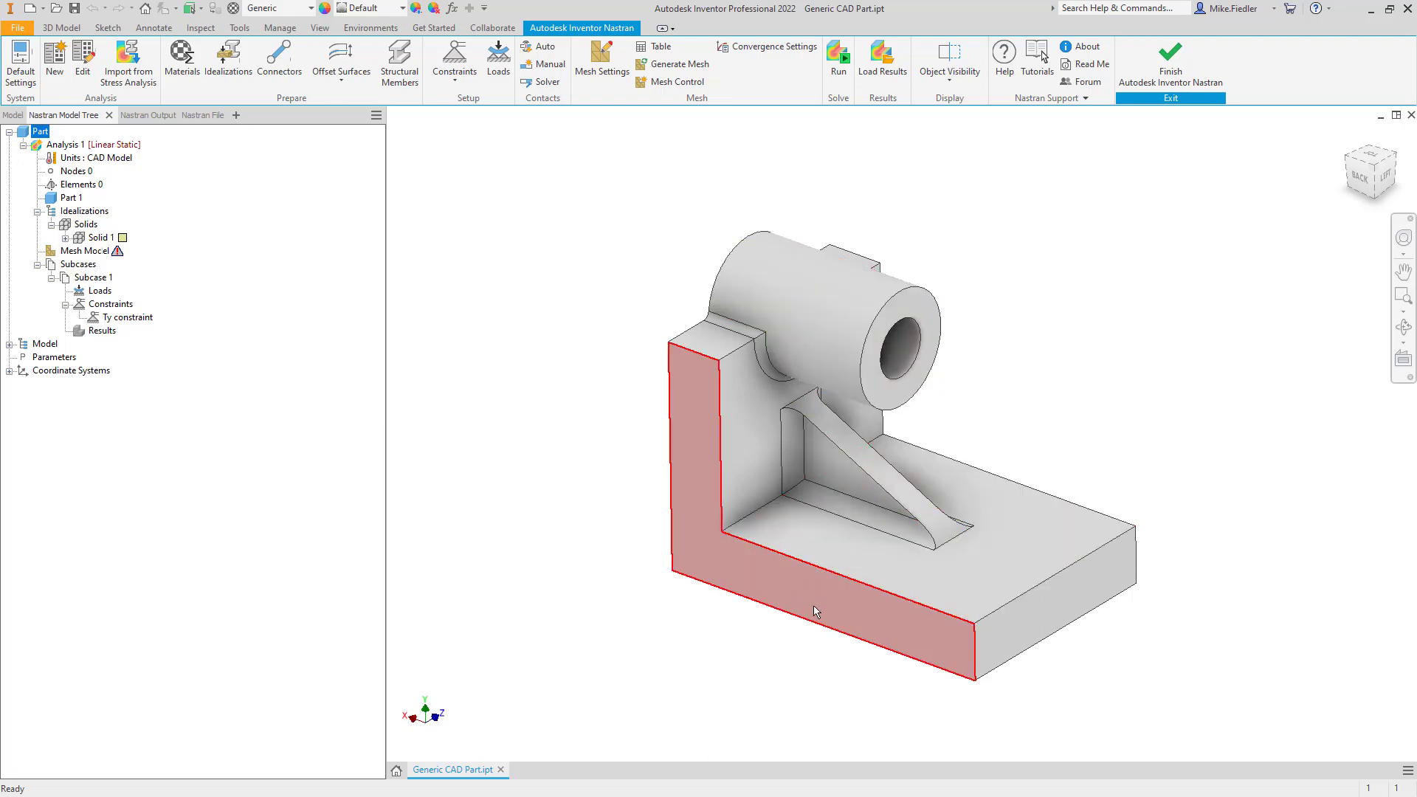
# Step: Add a constraint fixing only Z translation on the bracket's left end face
pyautogui.moveTo(811, 586)
pyautogui.keyDown('shift'); pyautogui.mouseDown(button='middle')
pyautogui.moveTo(715, 573)
pyautogui.moveTo(790, 563)
pyautogui.moveTo(768, 588)
pyautogui.moveTo(827, 598)
pyautogui.mouseUp(button='middle'); pyautogui.keyUp('shift')
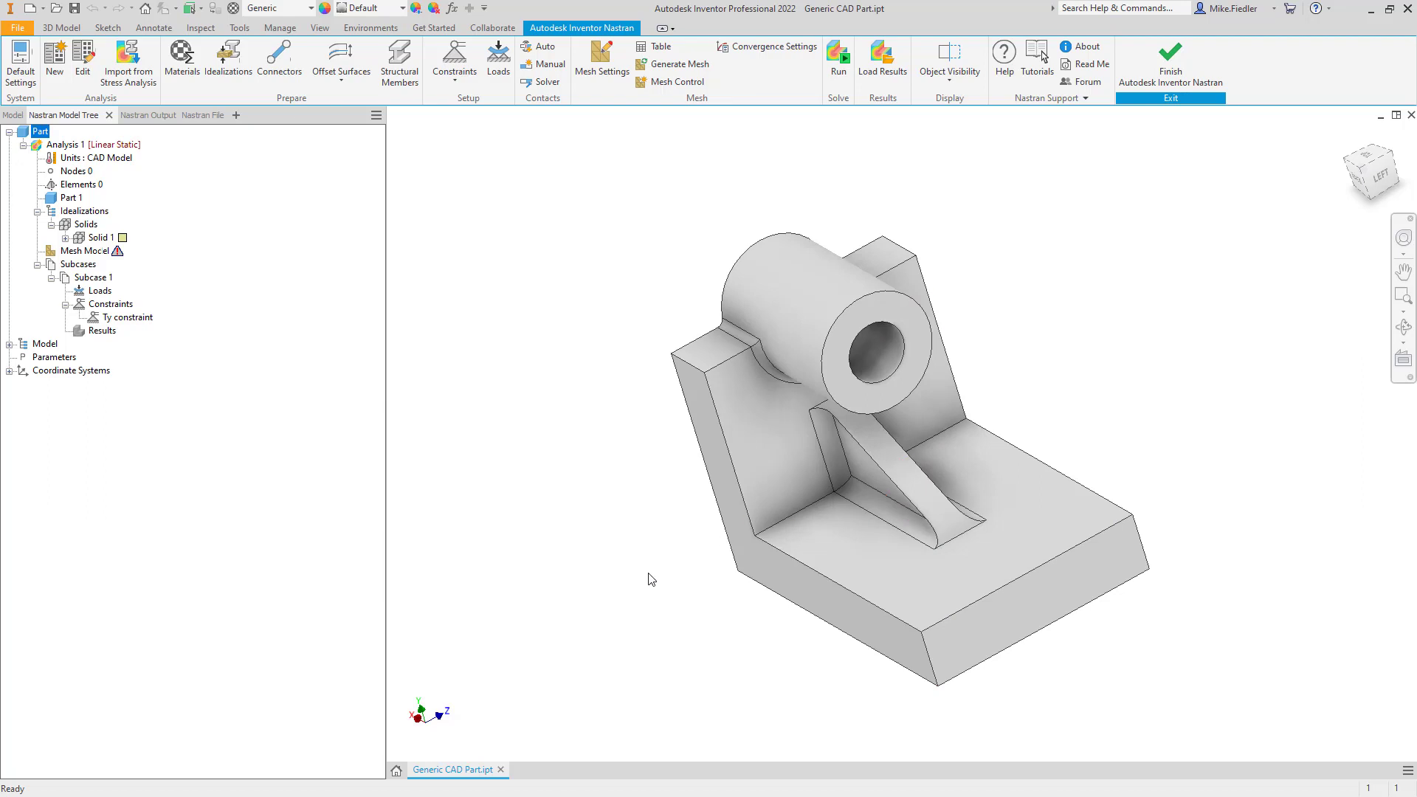
pyautogui.click(448, 56)
pyautogui.click(441, 391)
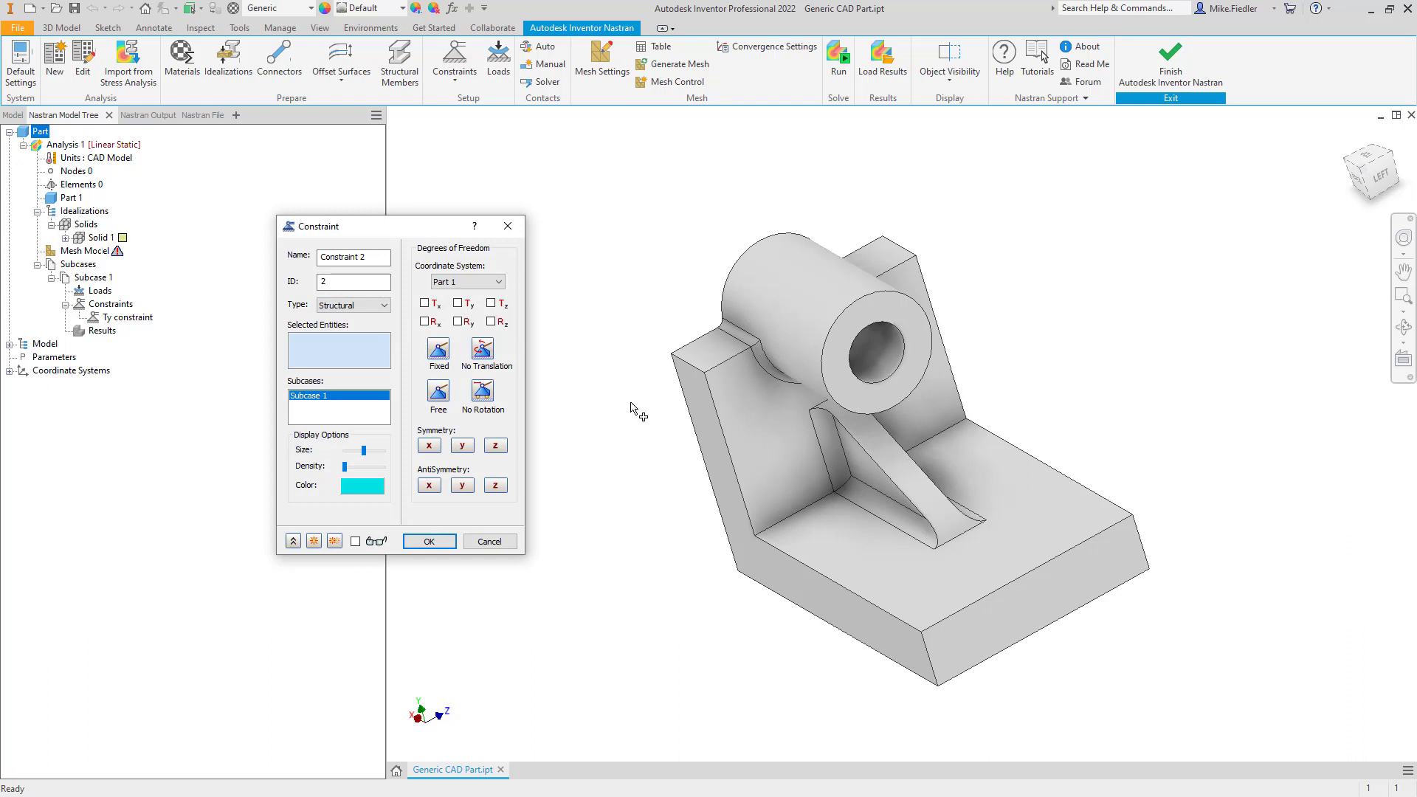
pyautogui.click(490, 303)
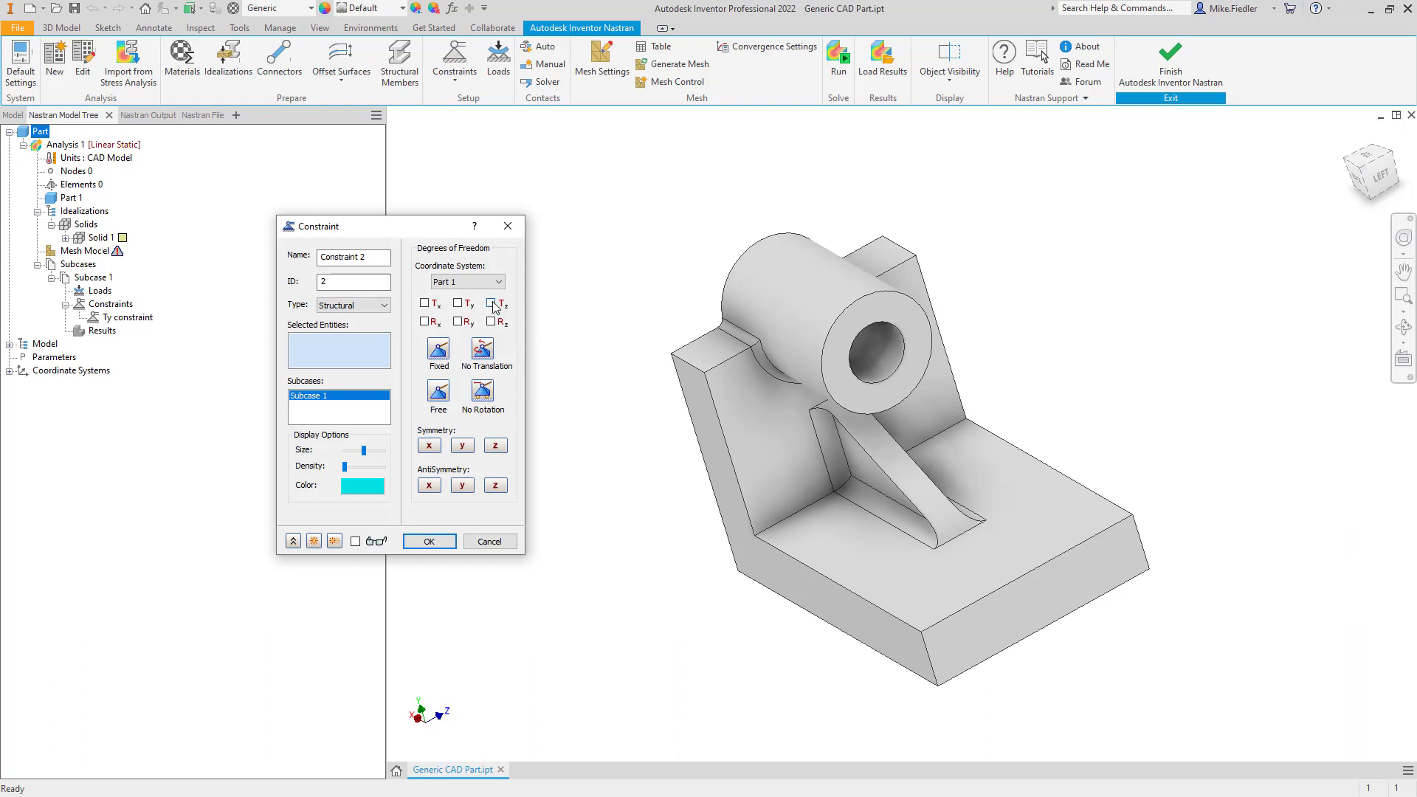
pyautogui.click(777, 574)
pyautogui.click(429, 542)
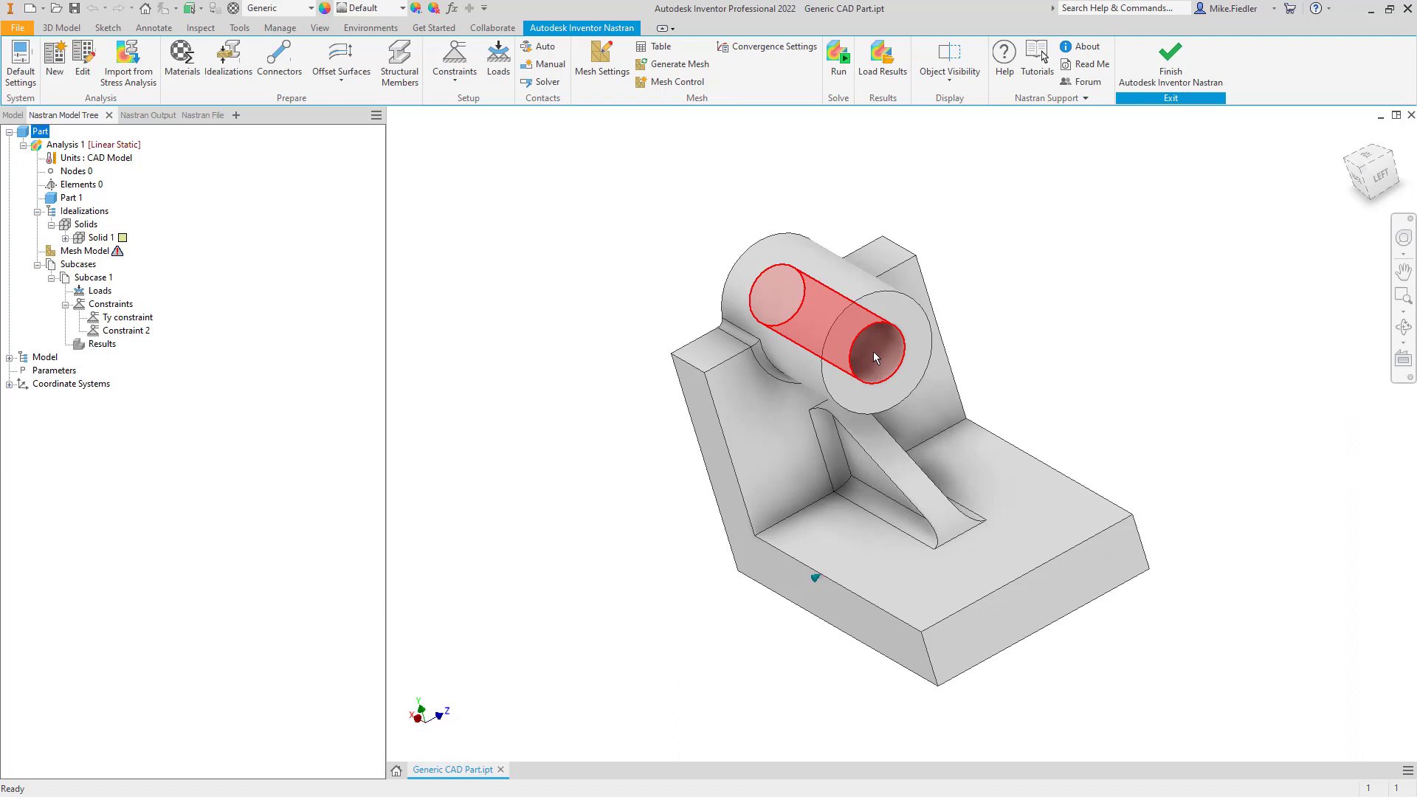
pyautogui.moveTo(883, 362)
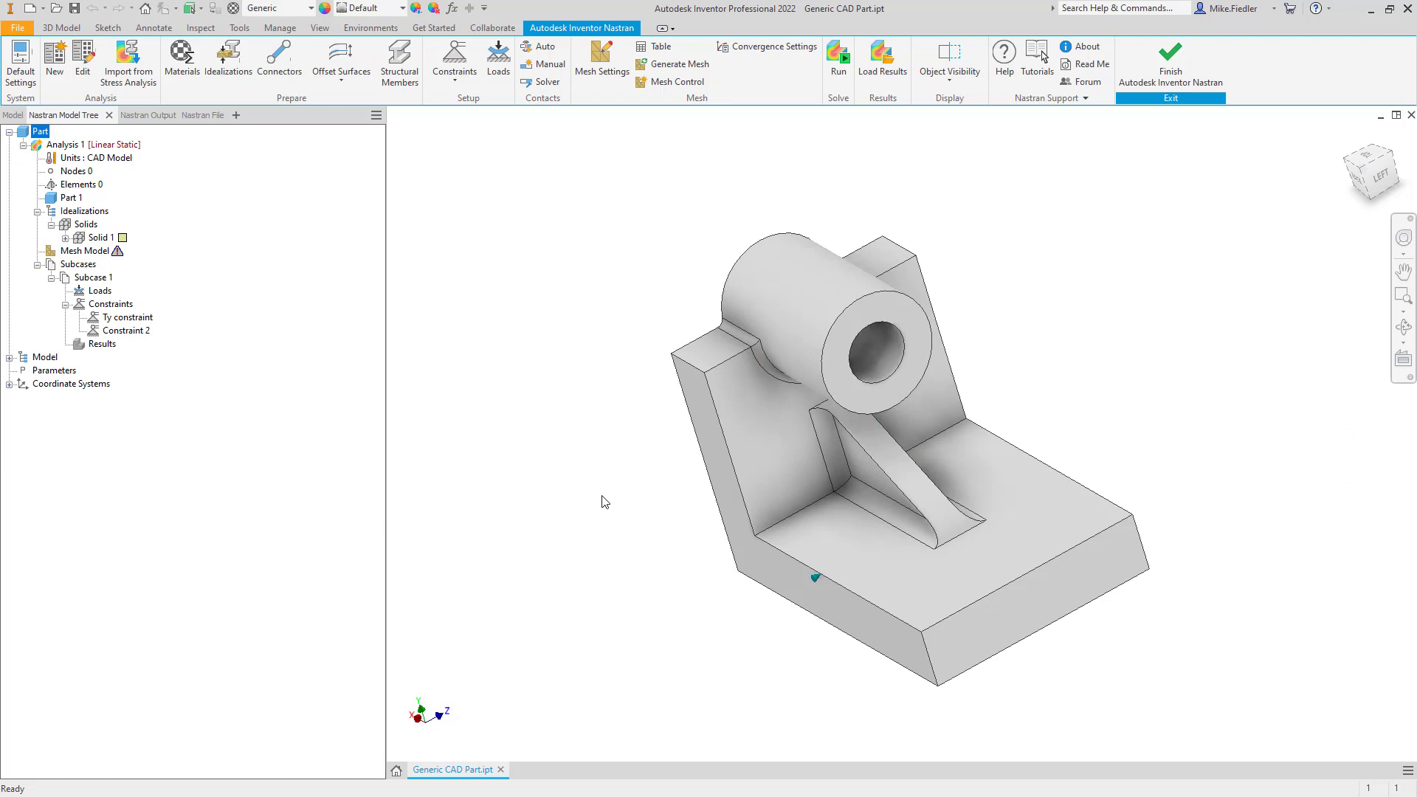
pyautogui.keyDown('shift'); pyautogui.moveTo(604, 536); pyautogui.dragTo(766, 529, button='middle'); pyautogui.keyUp('shift')
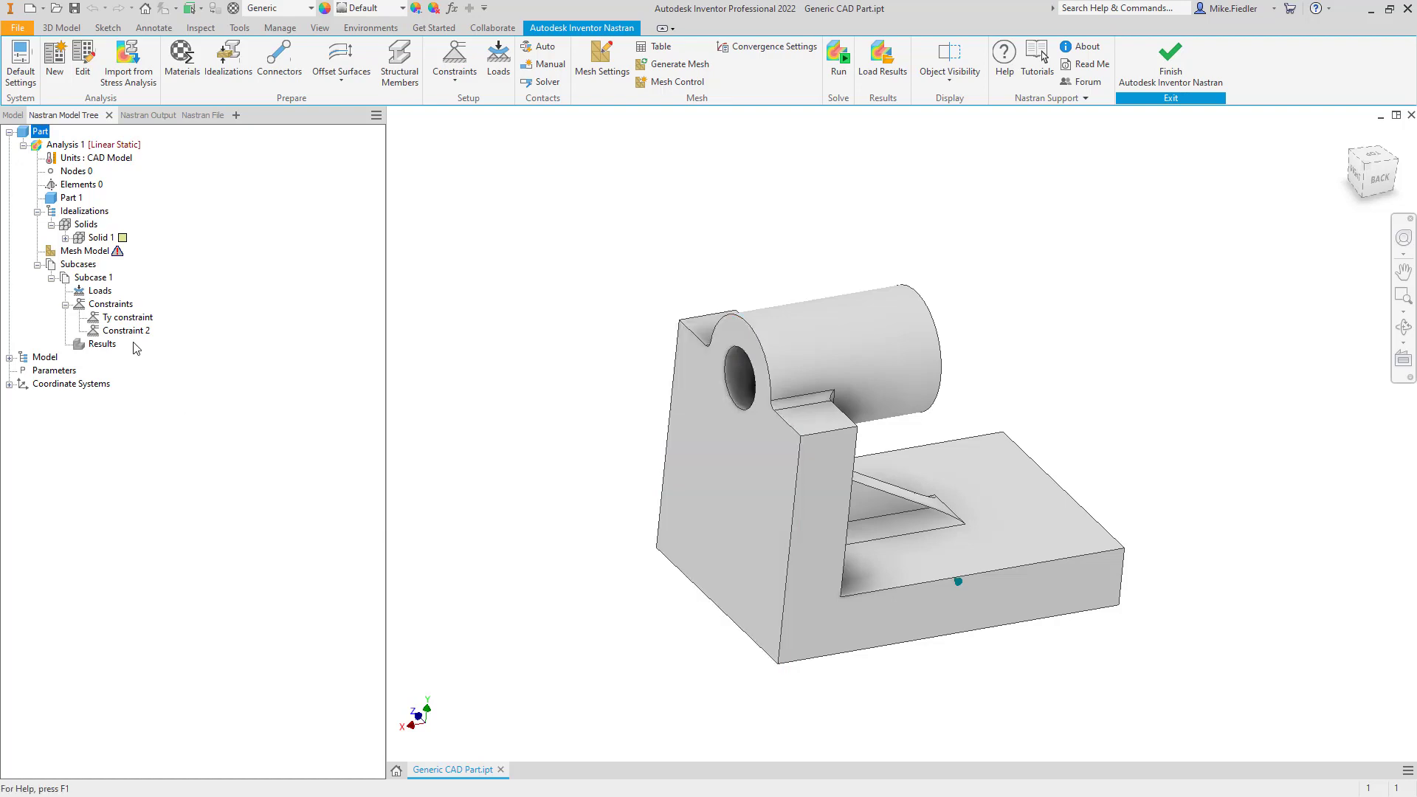
# Step: Rename Constraint 2 to 'Tz constraint'
pyautogui.rightClick(124, 330)
pyautogui.click(170, 342)
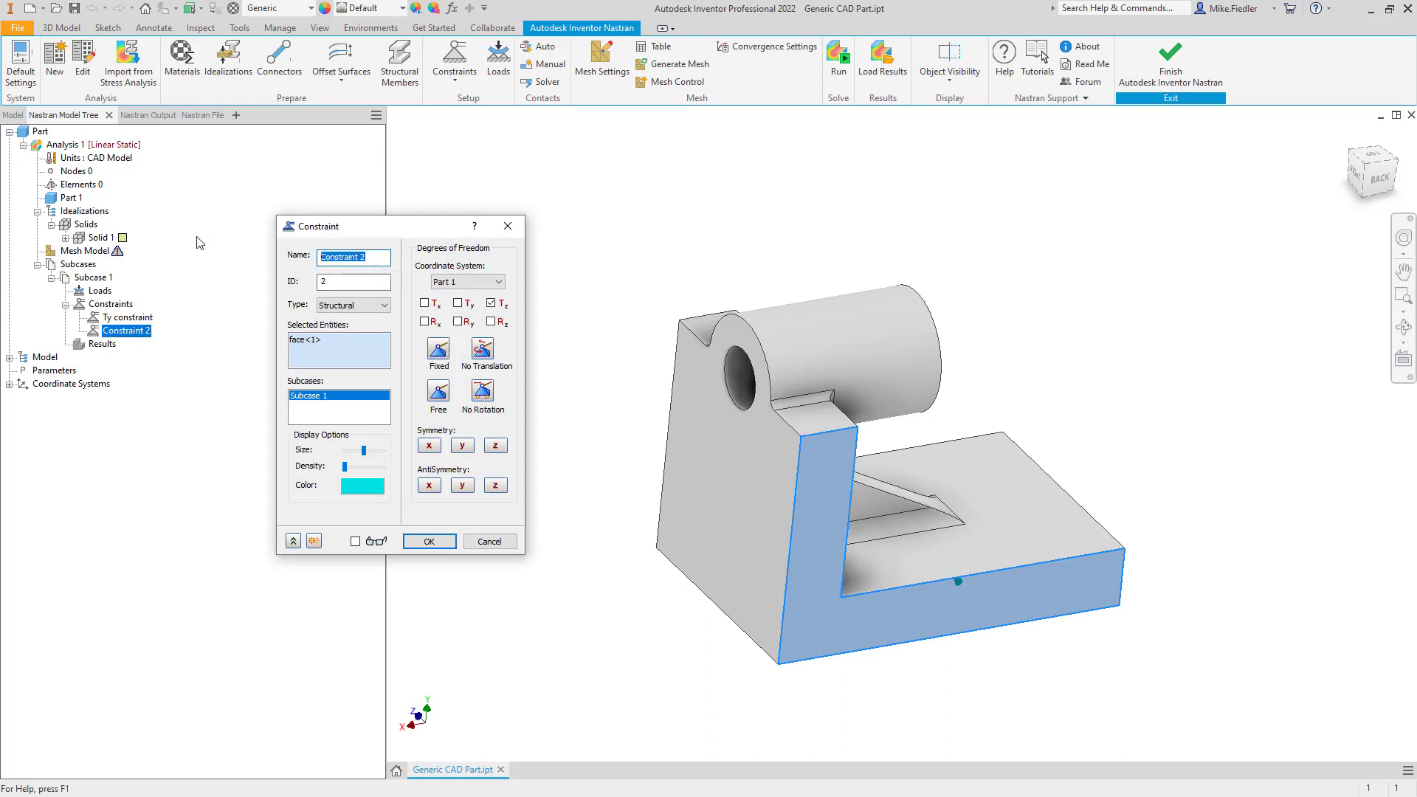
pyautogui.write('Tz constraint')
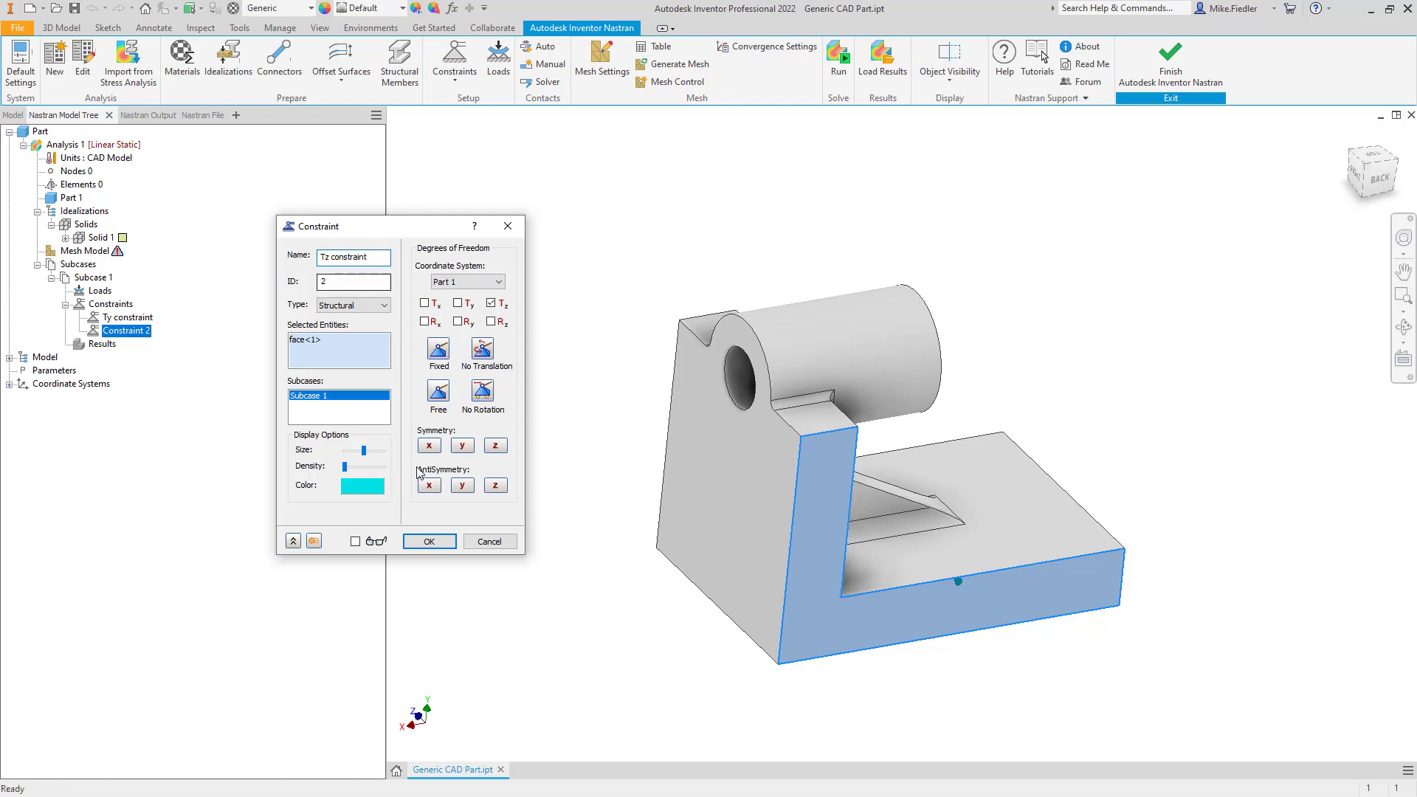
pyautogui.click(445, 543)
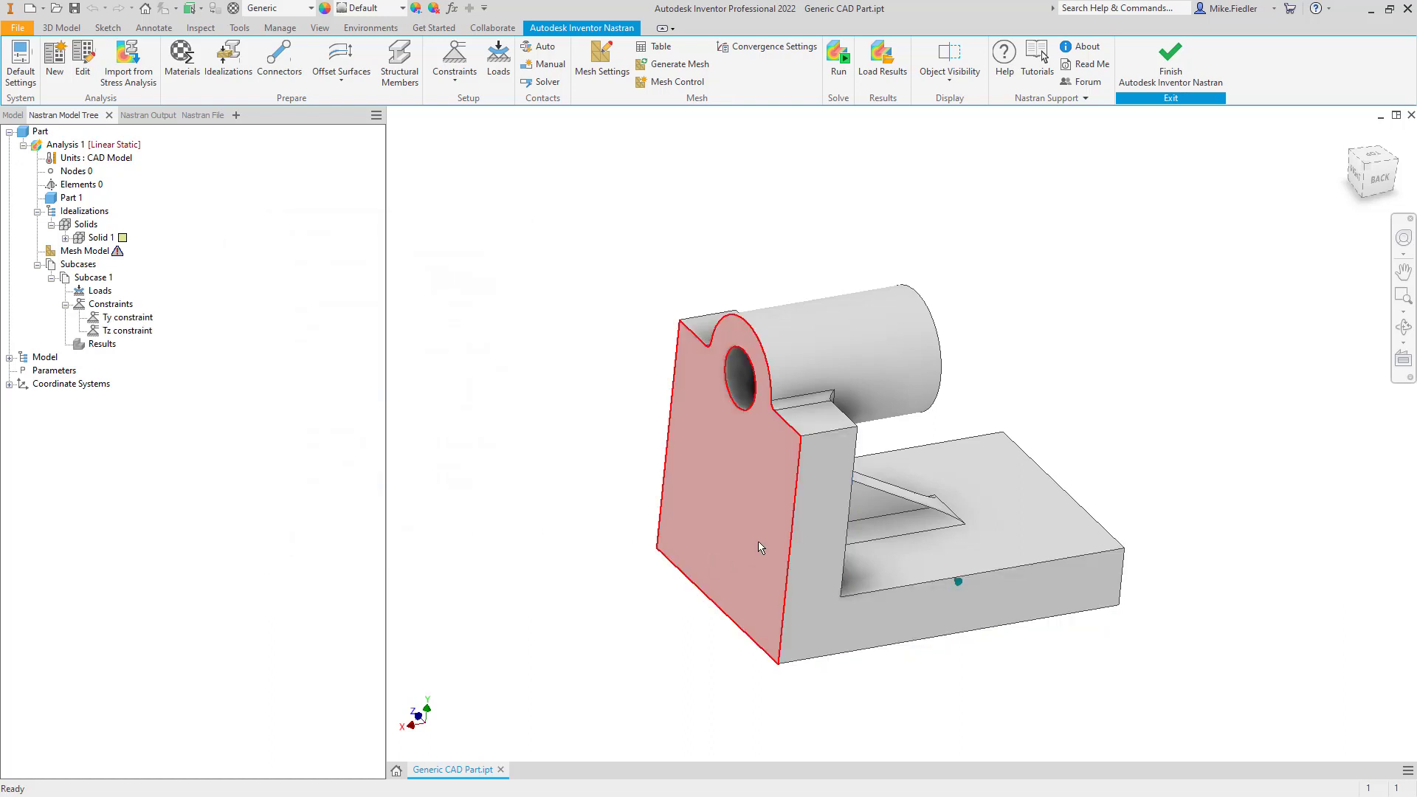
# Step: Fix only X translation on the bracket's left face as a constraint named 'Tx constraint'
pyautogui.click(457, 50)
pyautogui.click(670, 550)
pyautogui.click(439, 392)
pyautogui.click(425, 303)
pyautogui.hotkey('shift', 'Tab')
pyautogui.hotkey('shift', 'Tab')
pyautogui.hotkey('shift', 'Tab')
pyautogui.hotkey('shift', 'Tab')
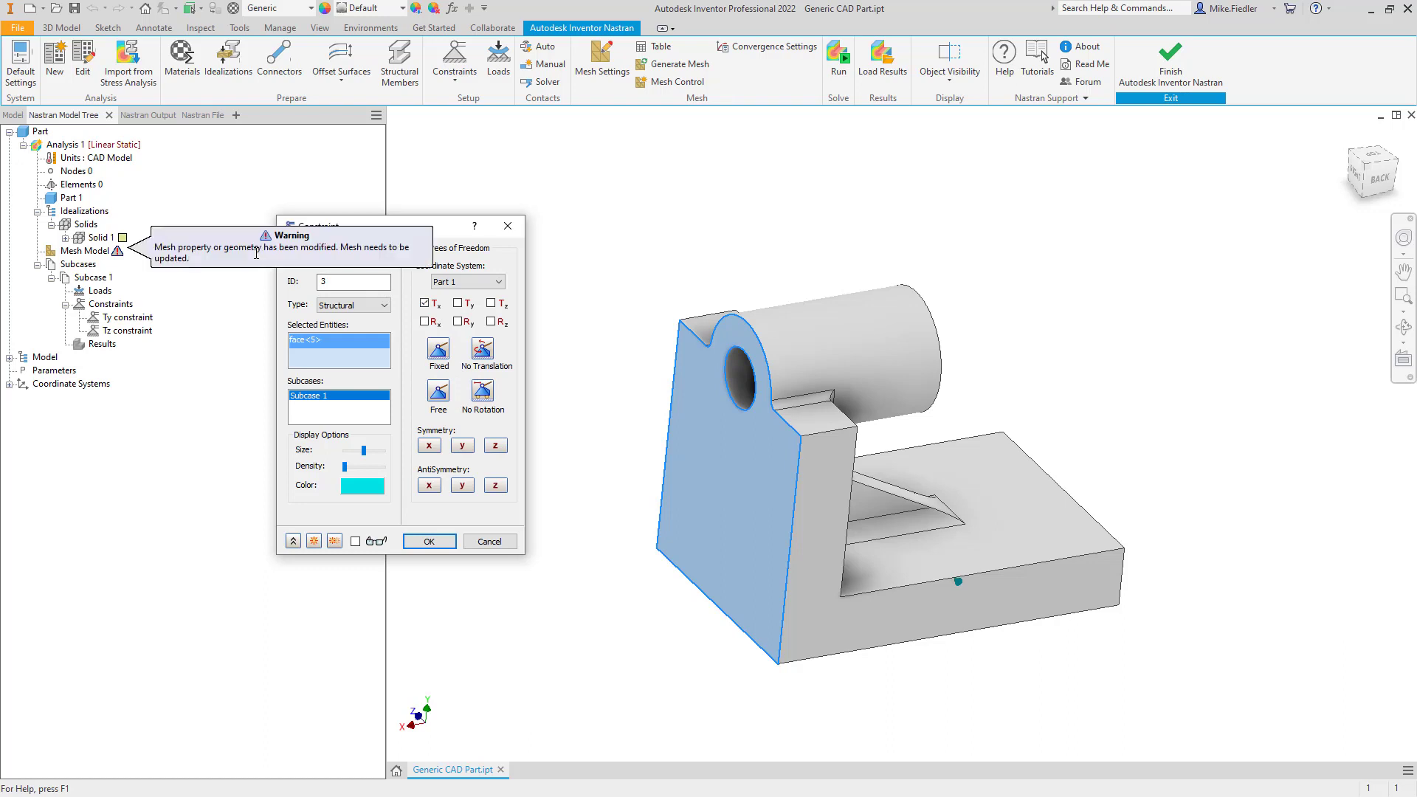
pyautogui.moveTo(442, 227); pyautogui.dragTo(568, 228)
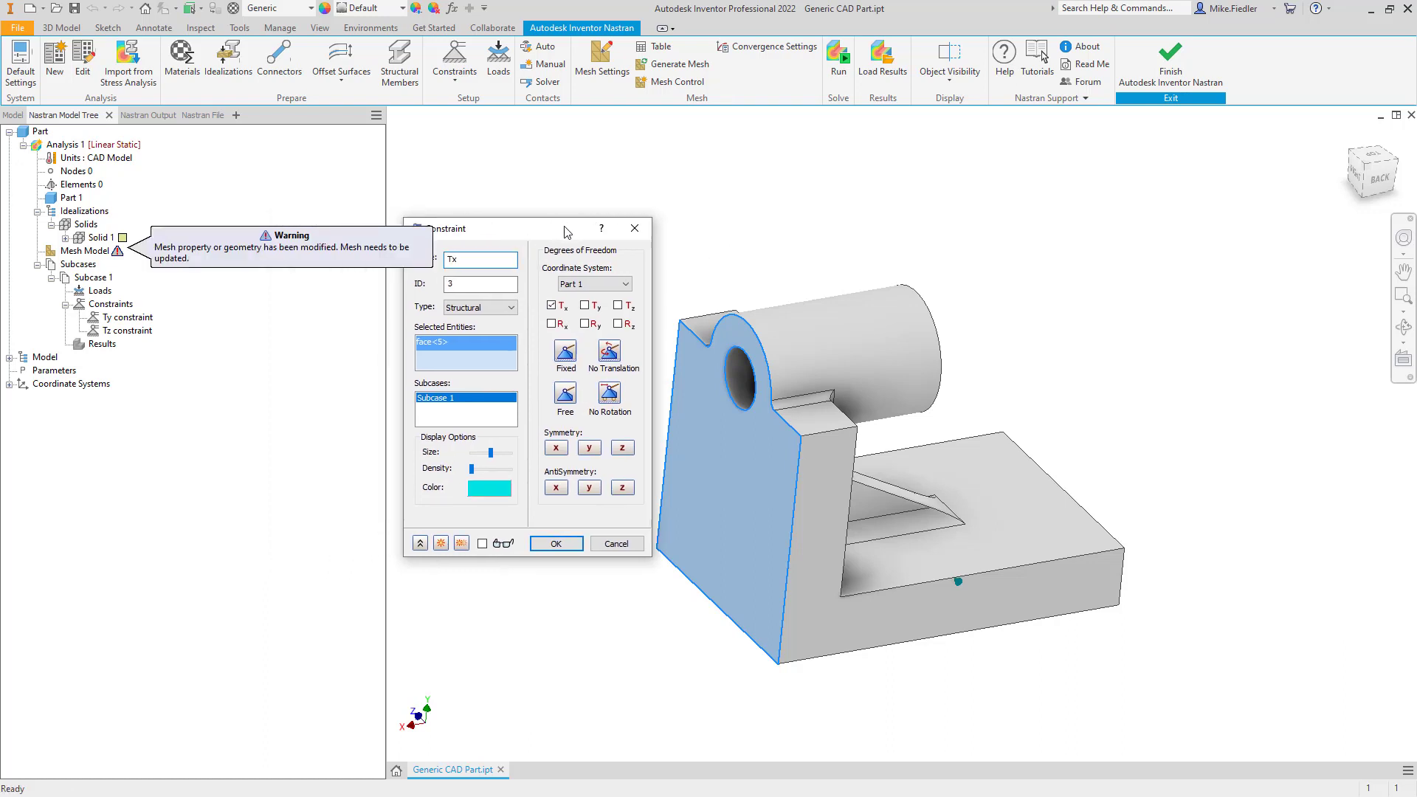
pyautogui.write('Tx constraint')
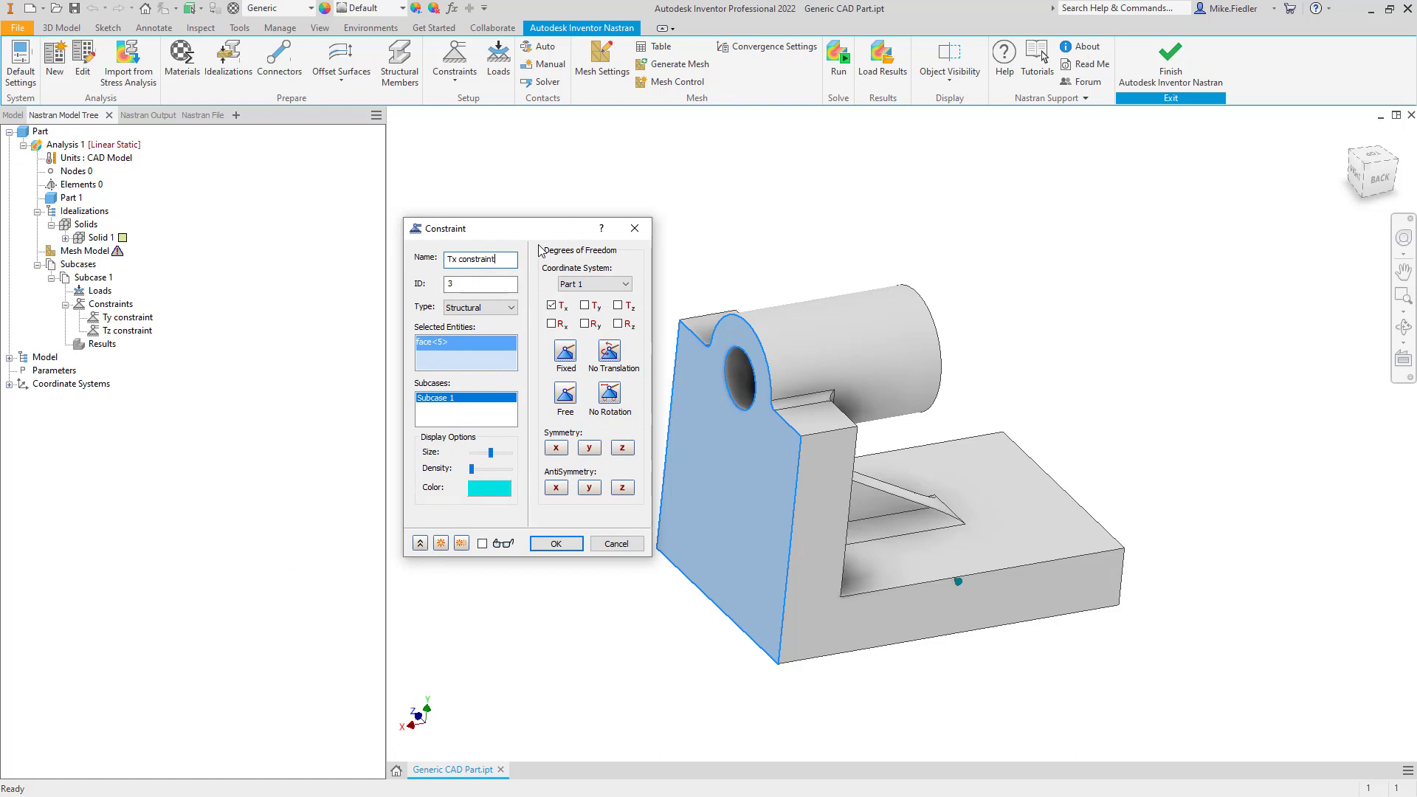
pyautogui.click(568, 546)
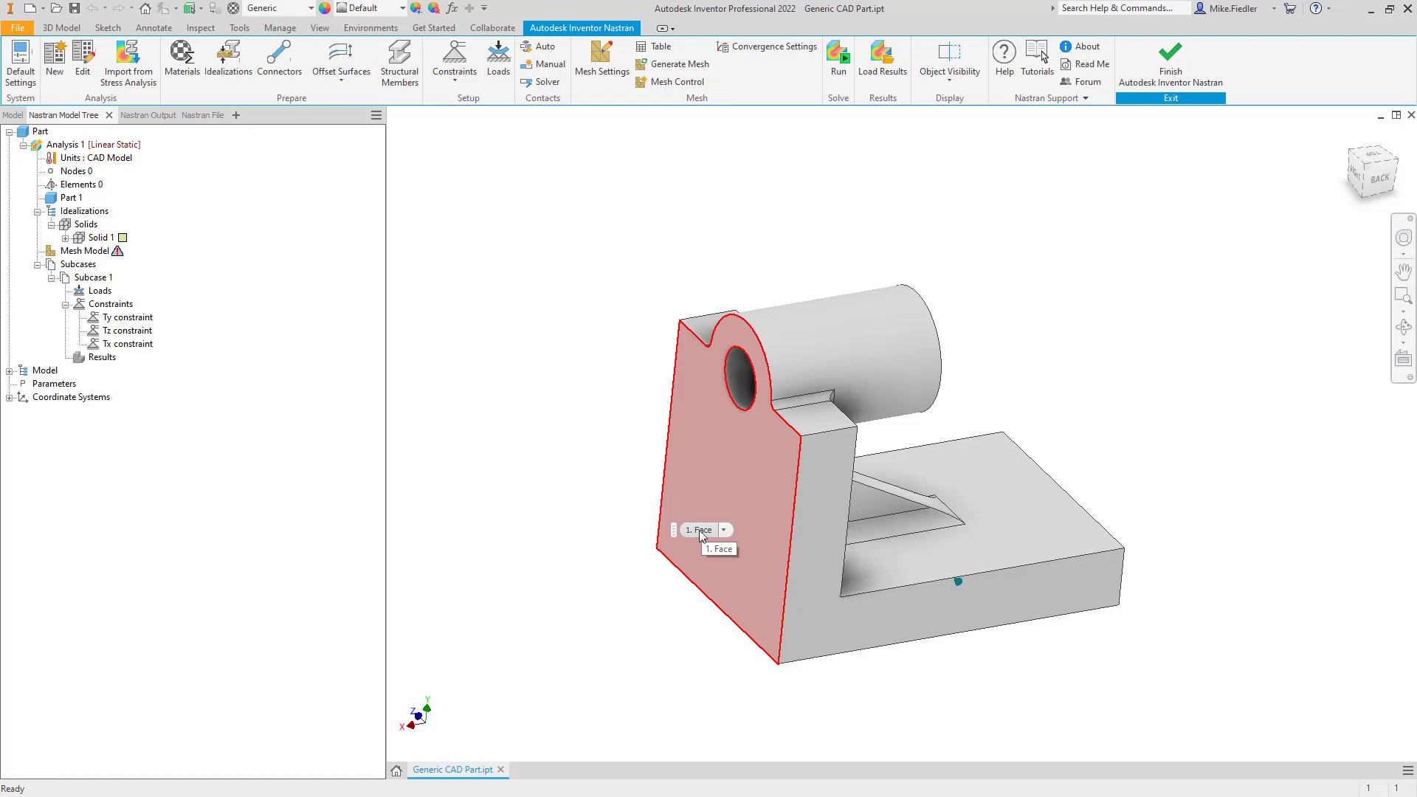
# Step: Add a 400 °F Body Temperature load named 'Applied temp load'
pyautogui.keyDown('shift'); pyautogui.moveTo(642, 493); pyautogui.dragTo(591, 500, button='middle'); pyautogui.keyUp('shift')
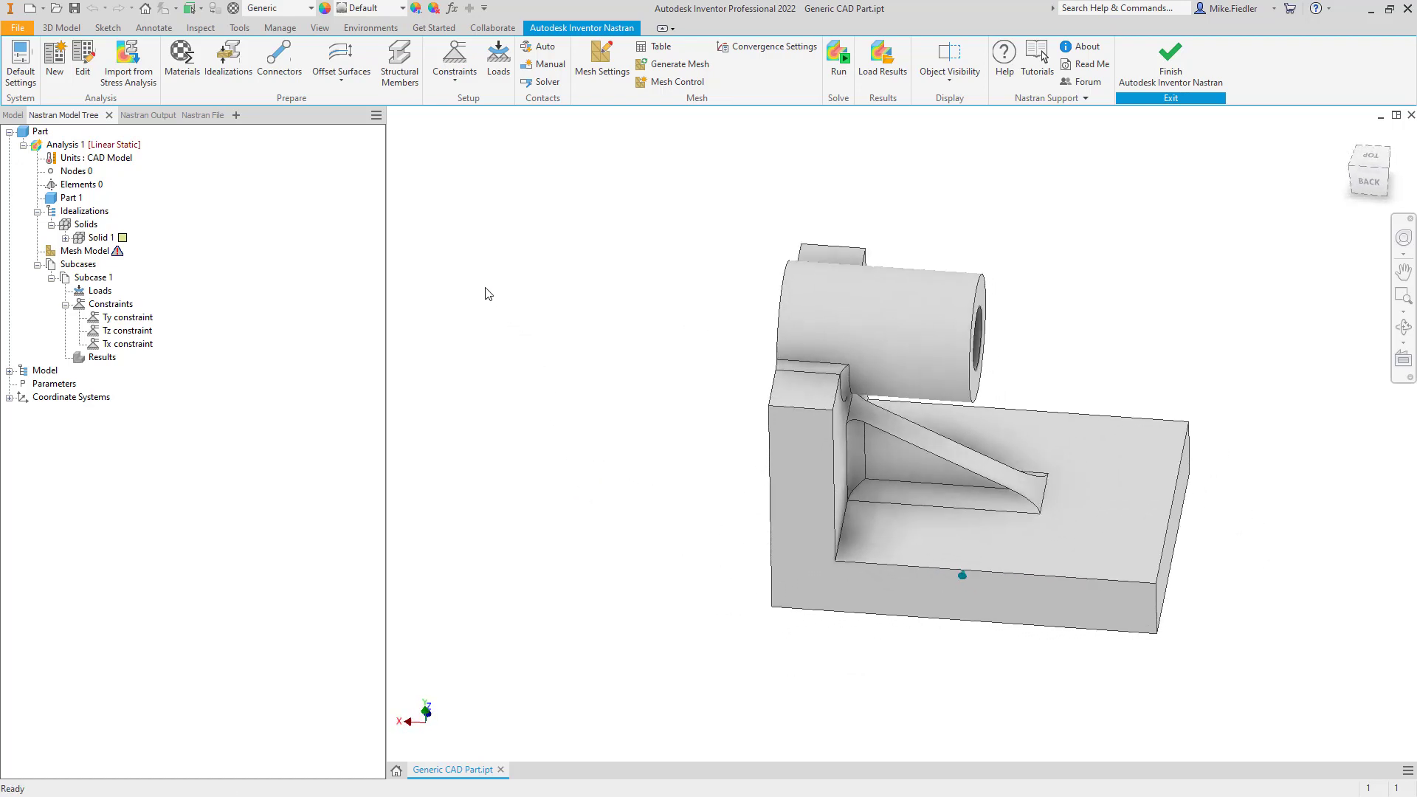
pyautogui.click(497, 66)
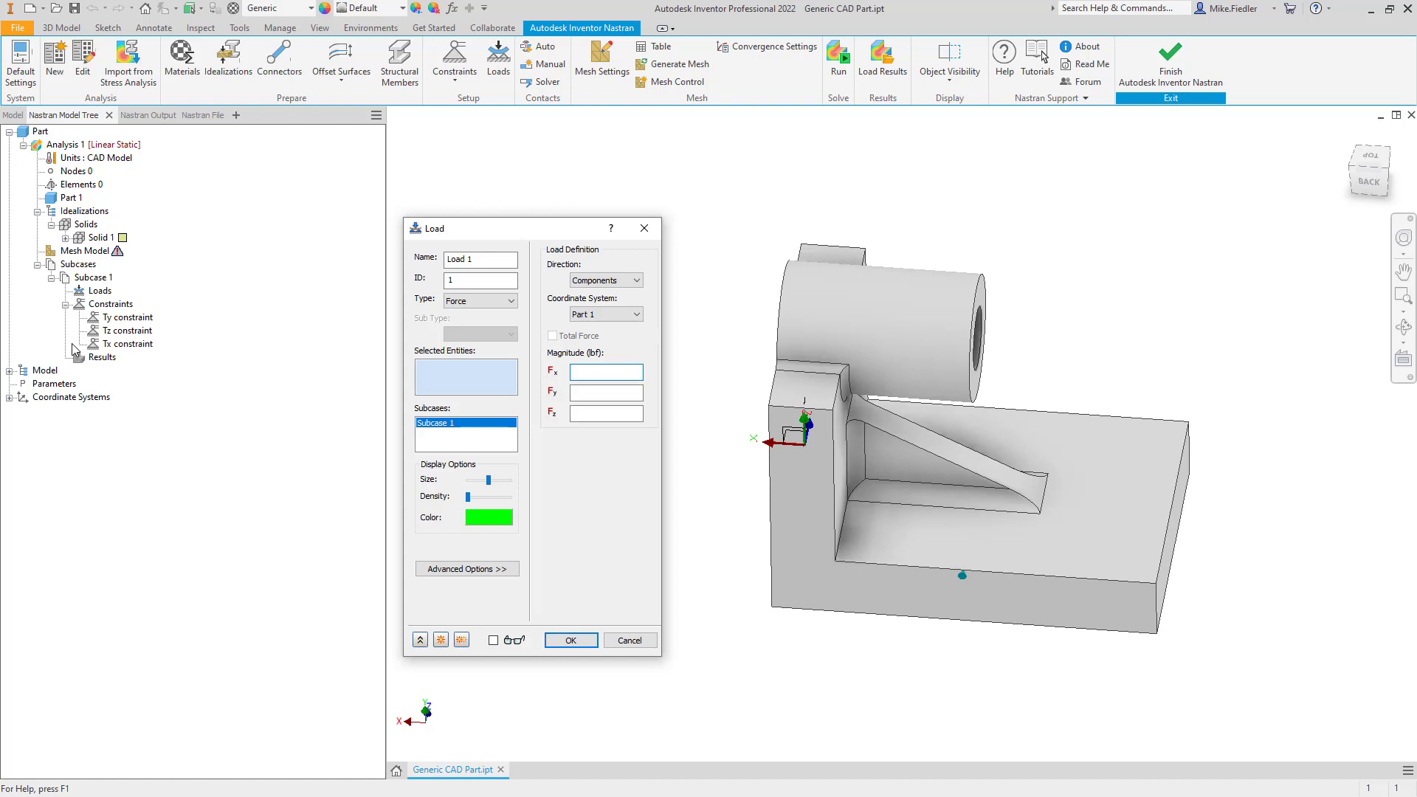
pyautogui.click(481, 302)
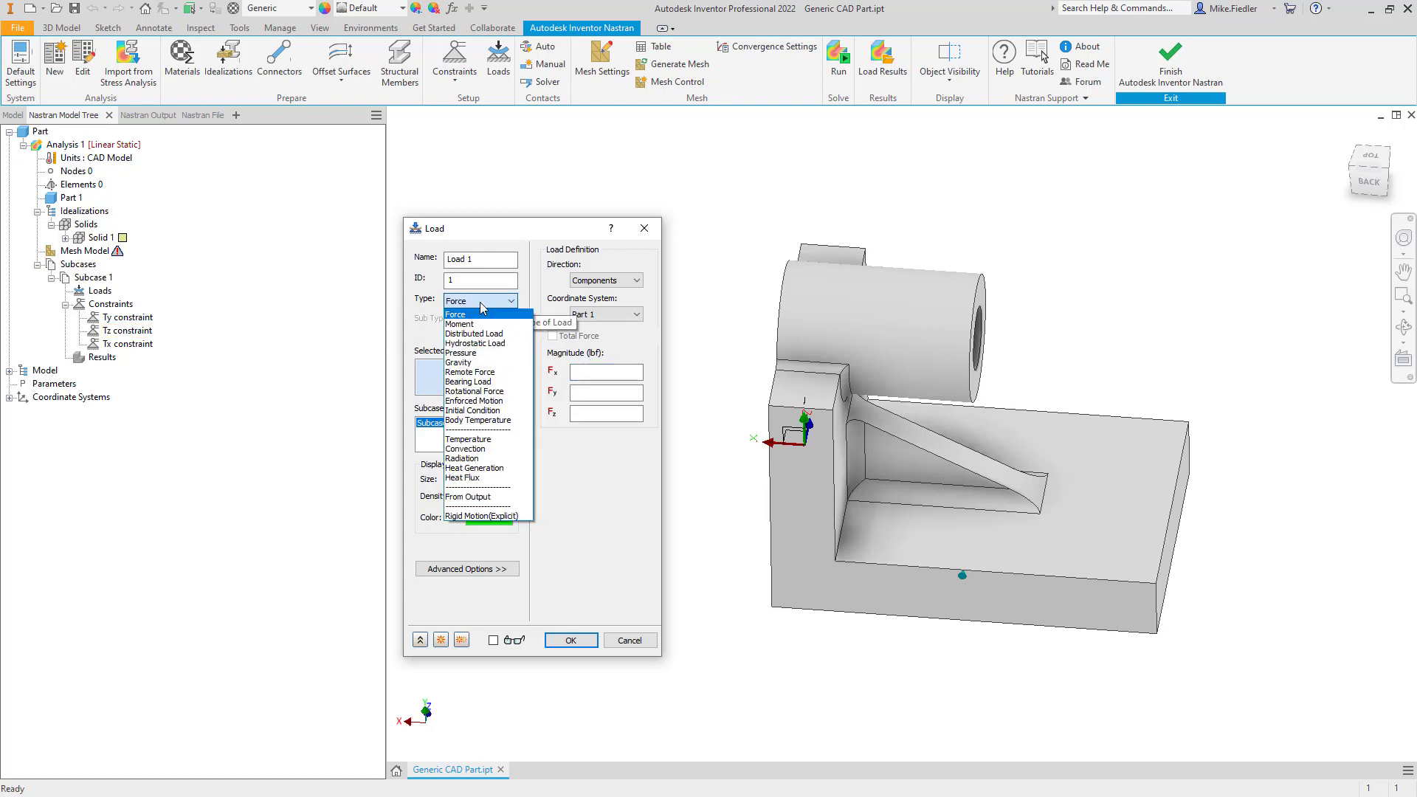
pyautogui.click(489, 420)
pyautogui.click(590, 285)
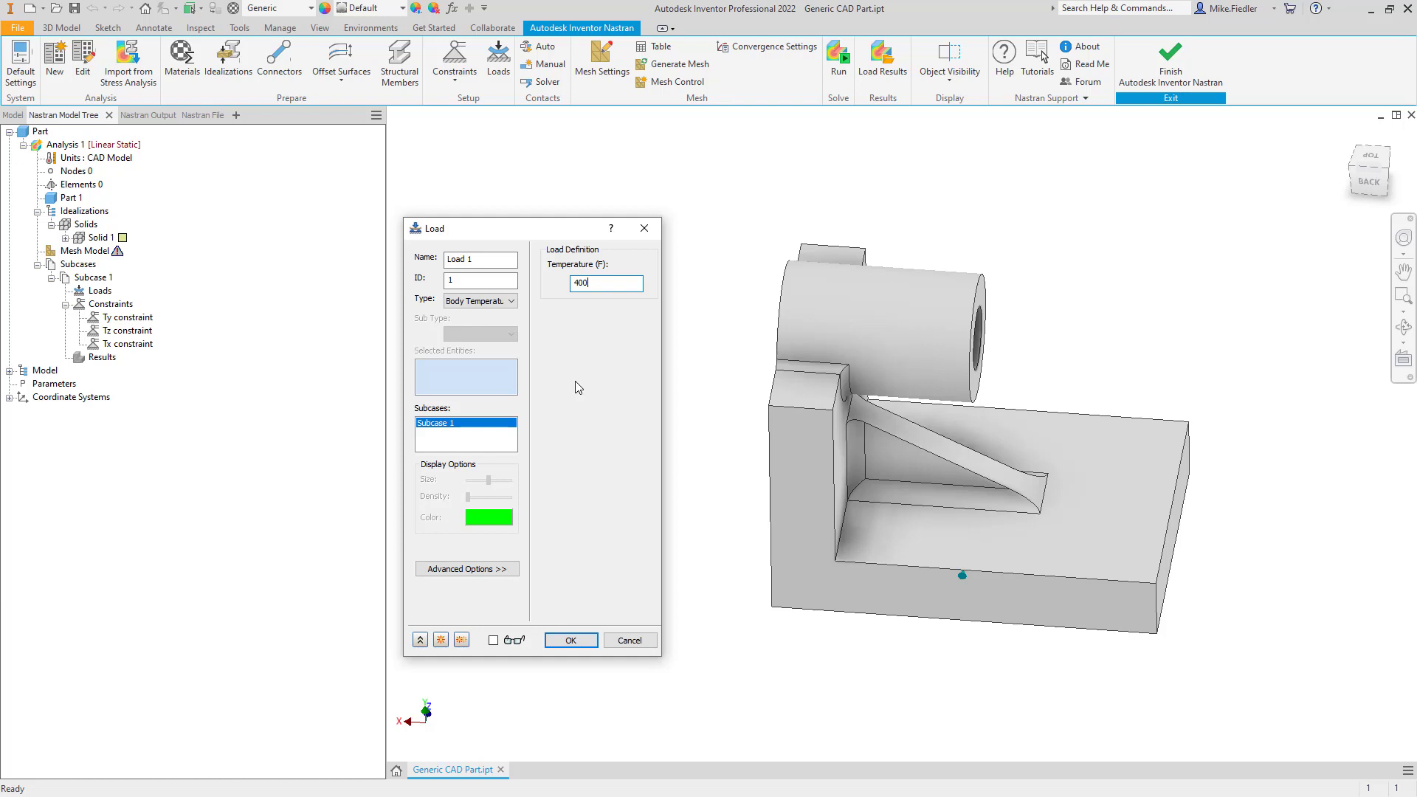
pyautogui.moveTo(509, 259); pyautogui.dragTo(337, 258)
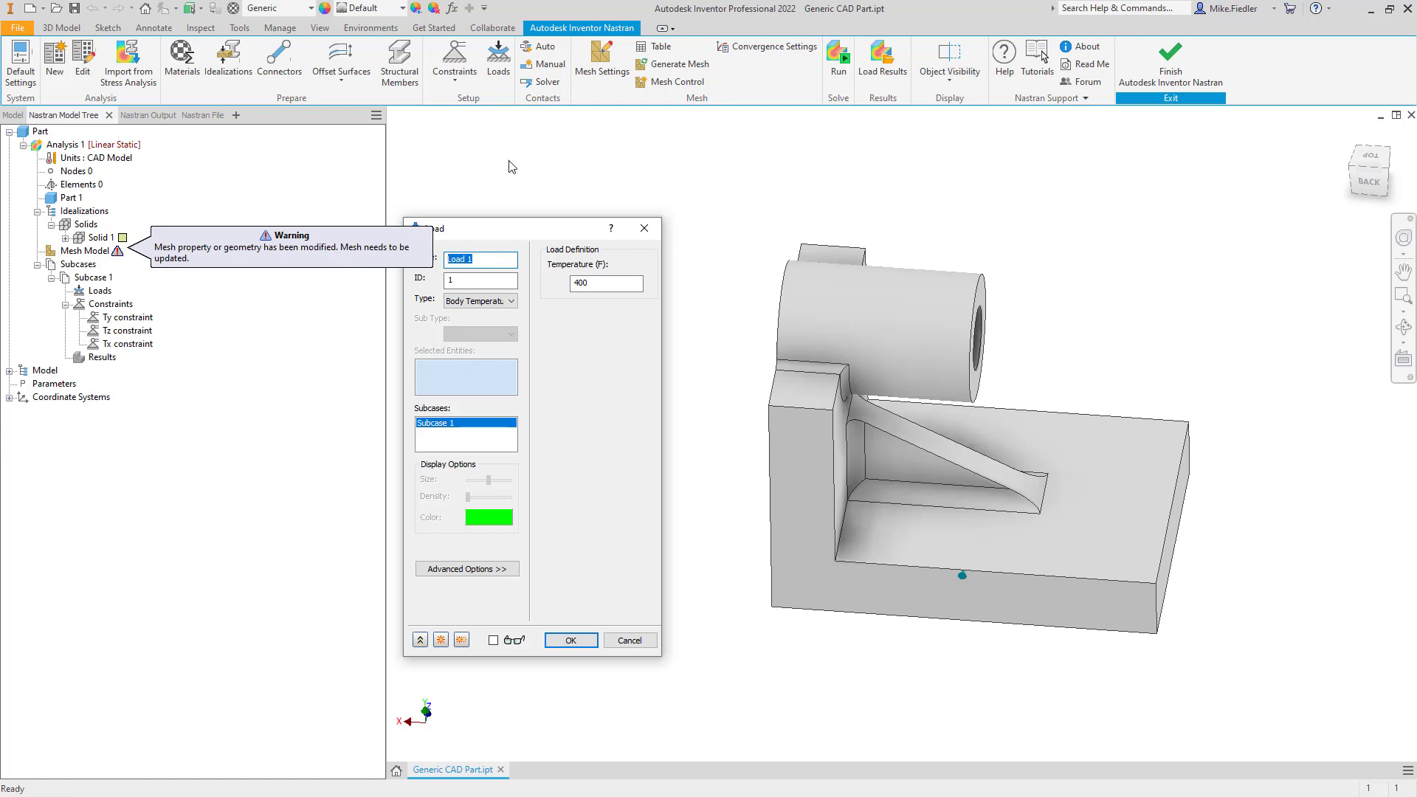
pyautogui.write('Applied temp load')
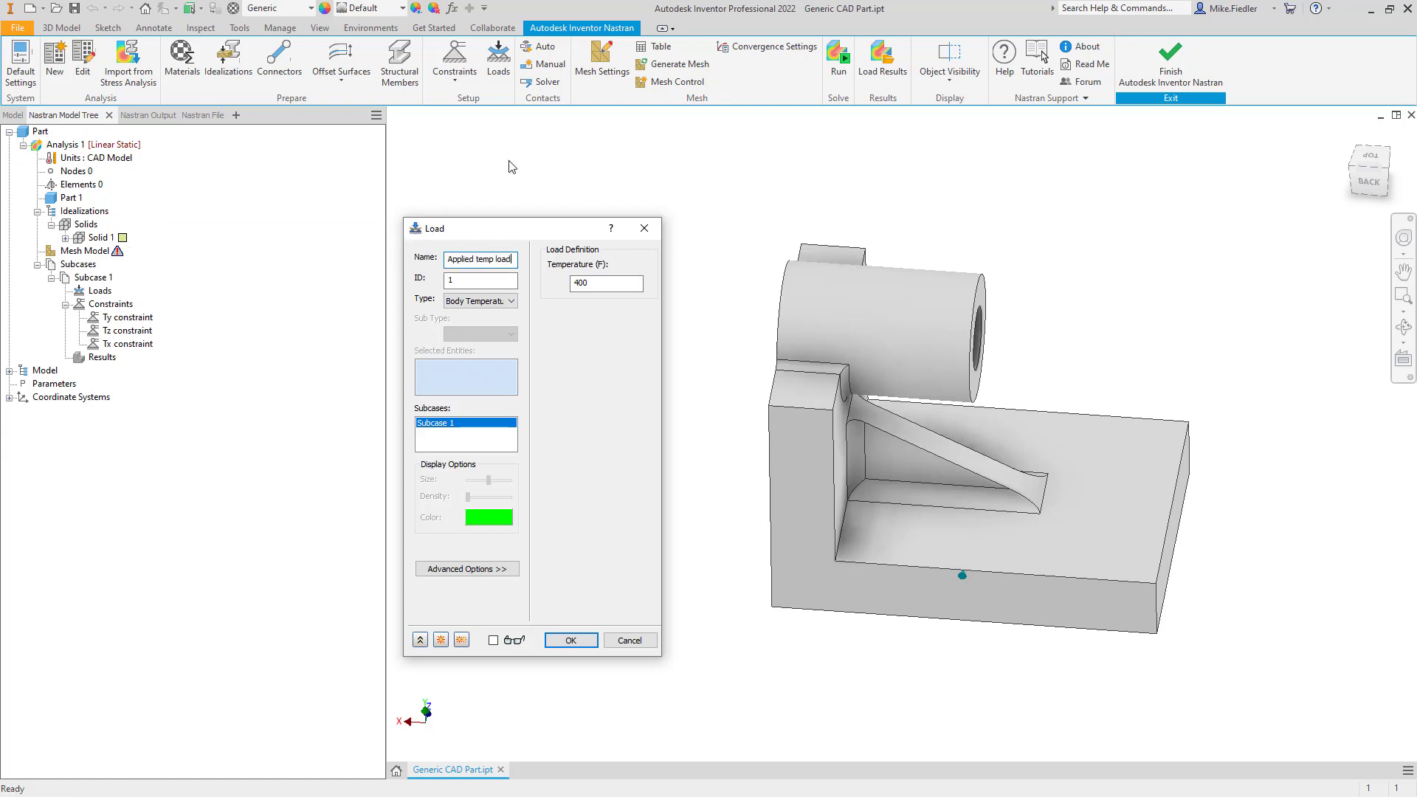
pyautogui.click(572, 641)
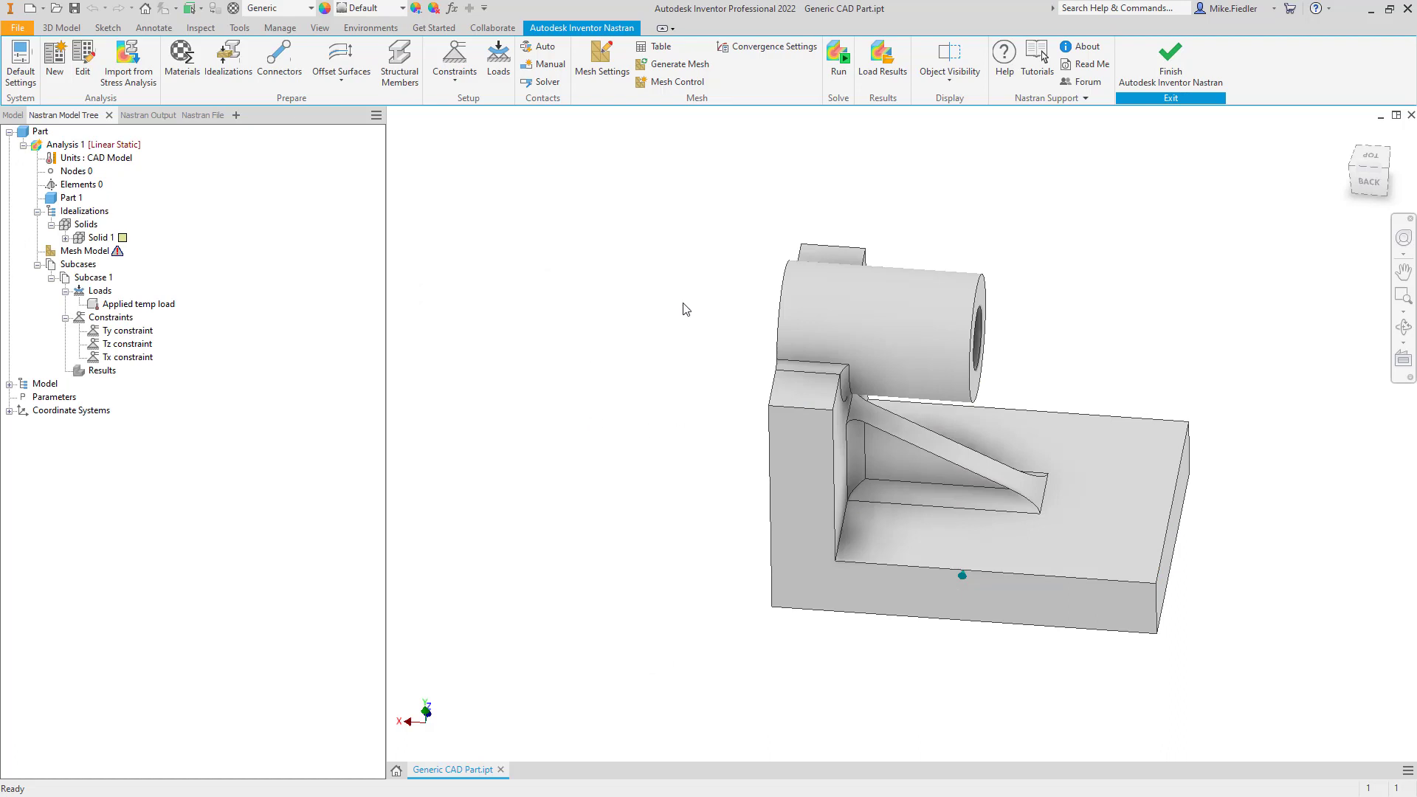
# Step: Add a 70 °F Initial Condition temperature load
pyautogui.click(499, 62)
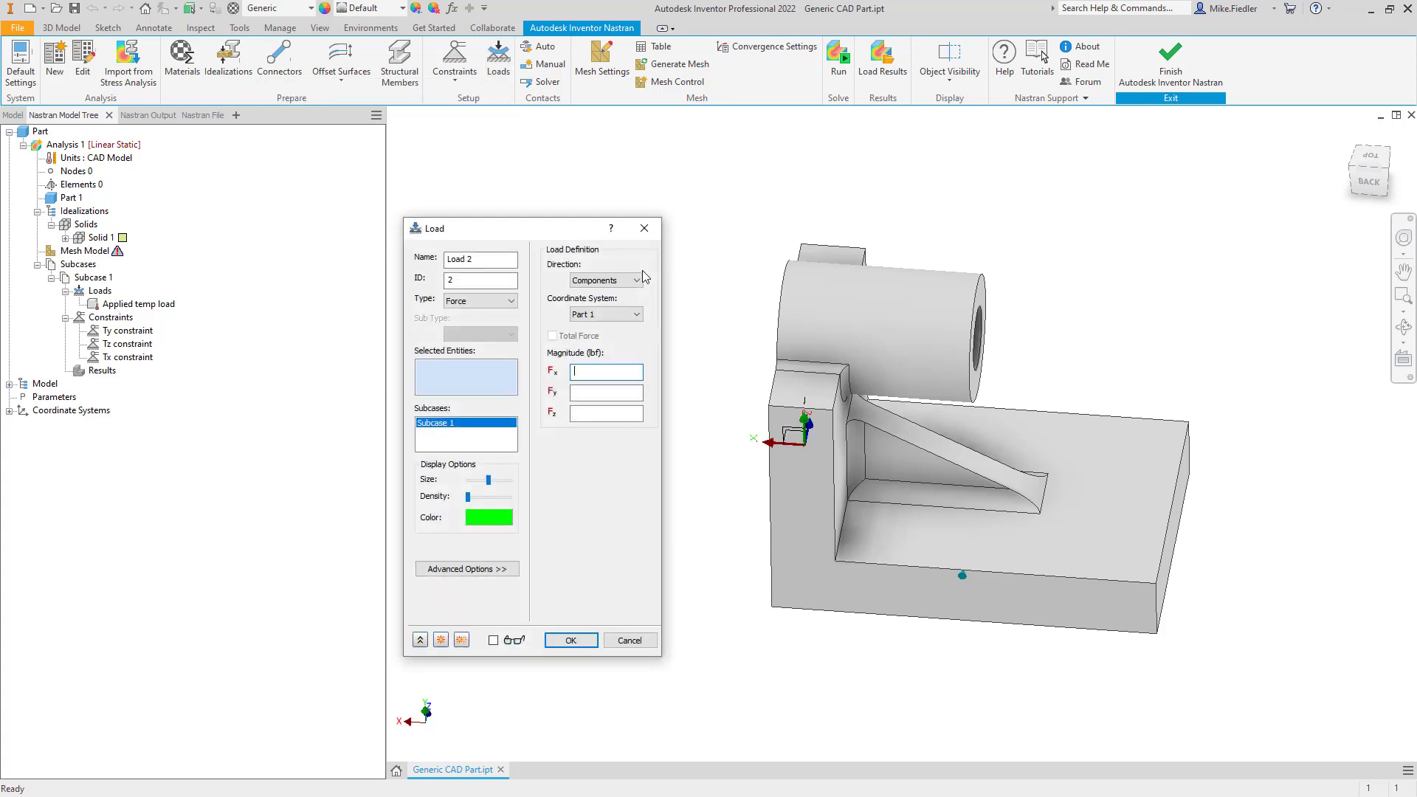
pyautogui.click(509, 303)
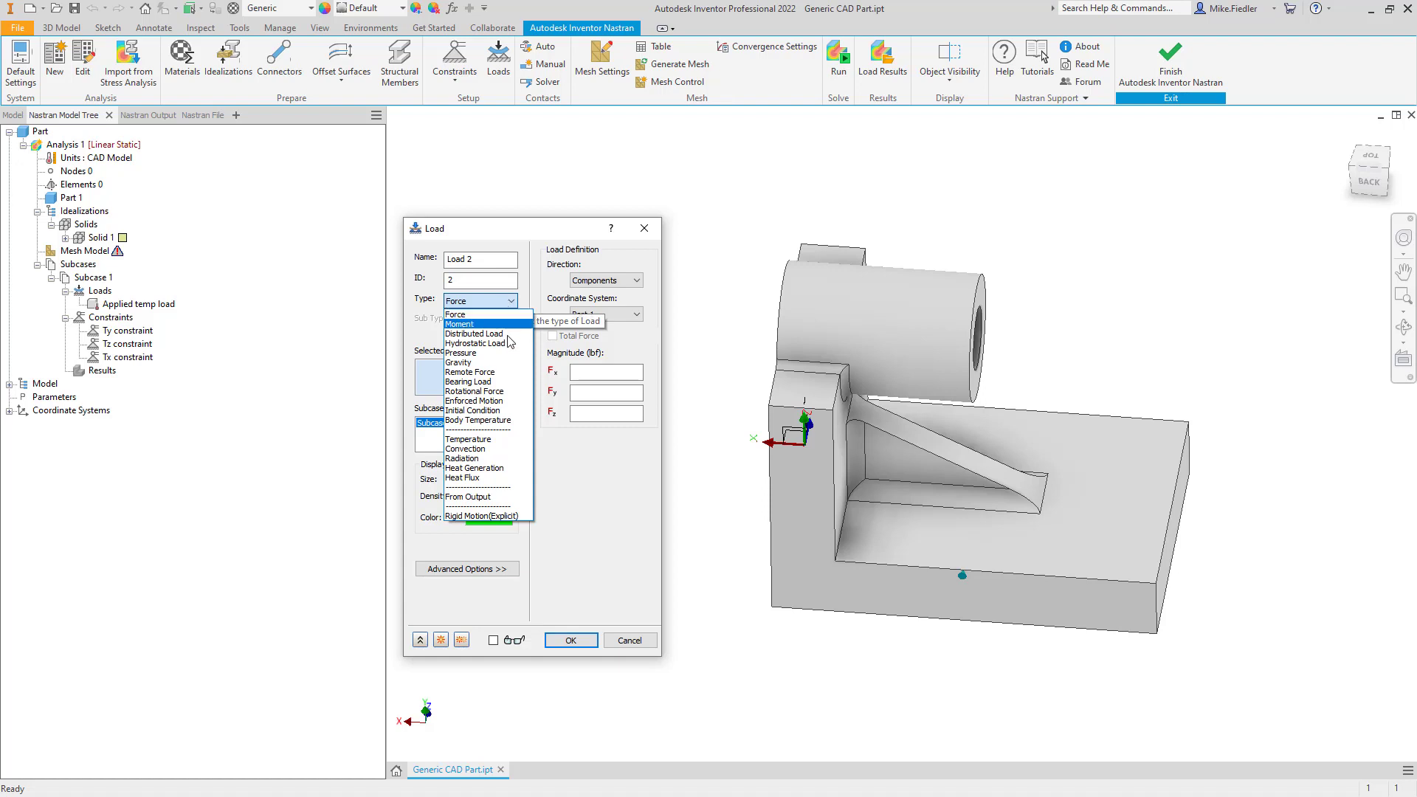
pyautogui.click(502, 411)
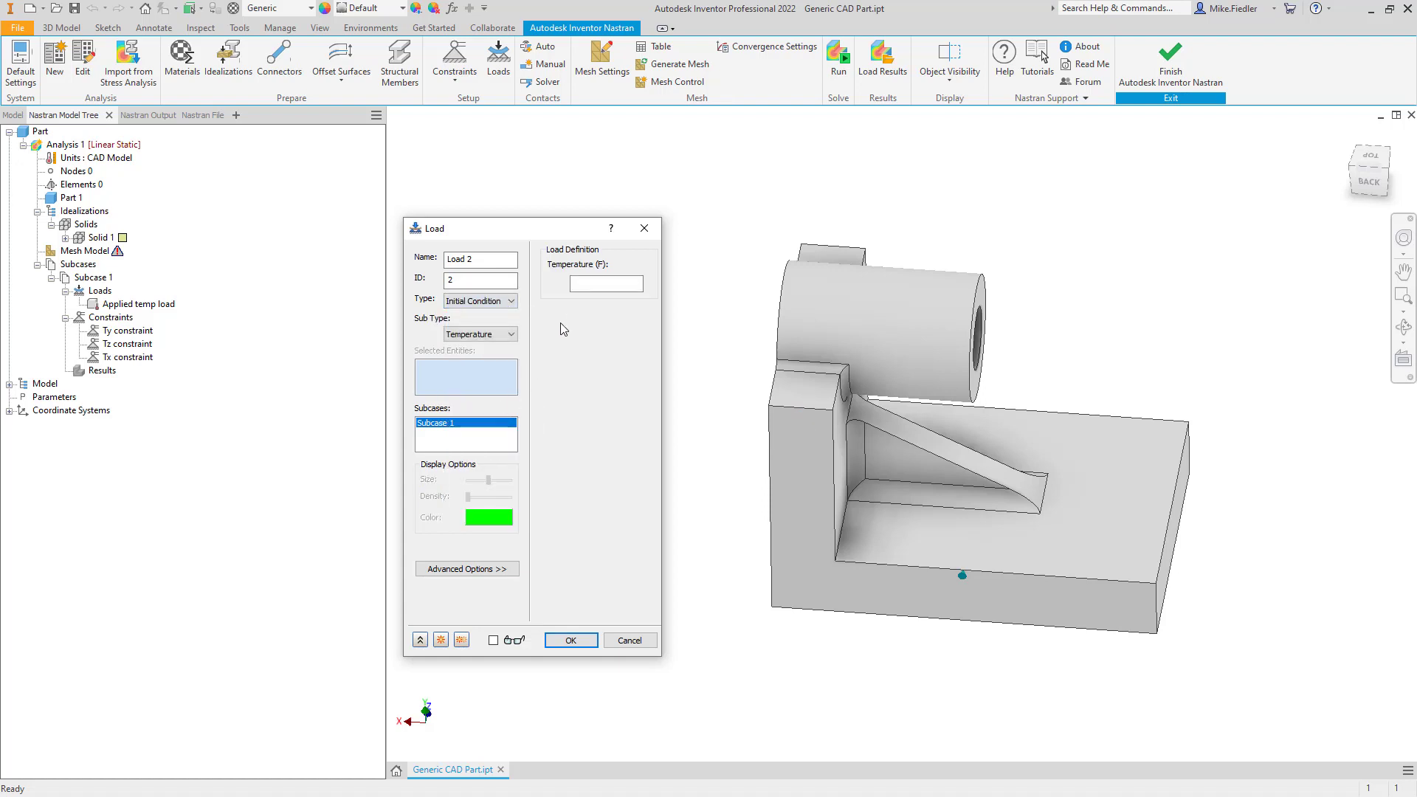
pyautogui.click(593, 284)
pyautogui.write('70')
pyautogui.click(573, 641)
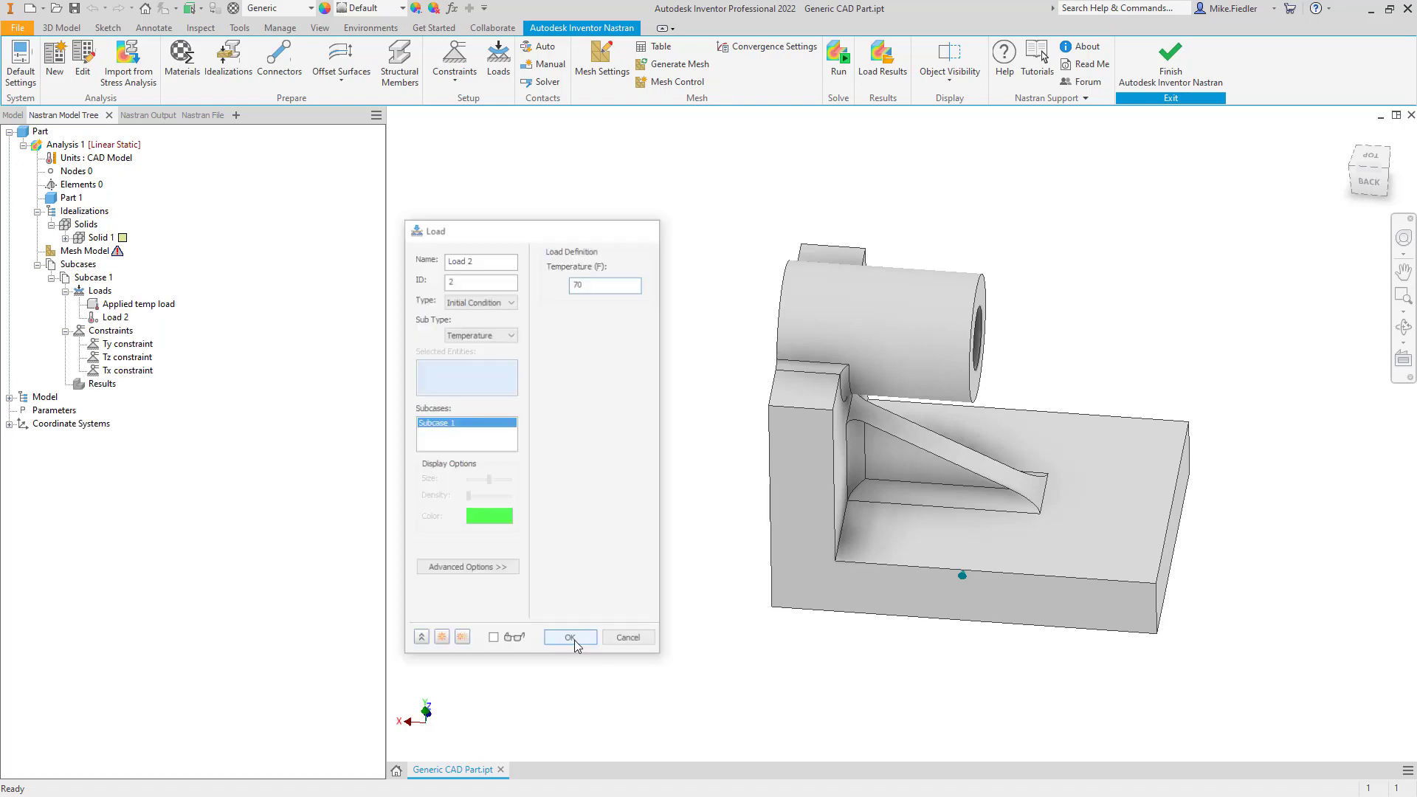
# Step: Rename Load 2 to 'Ref temp'
pyautogui.rightClick(124, 318)
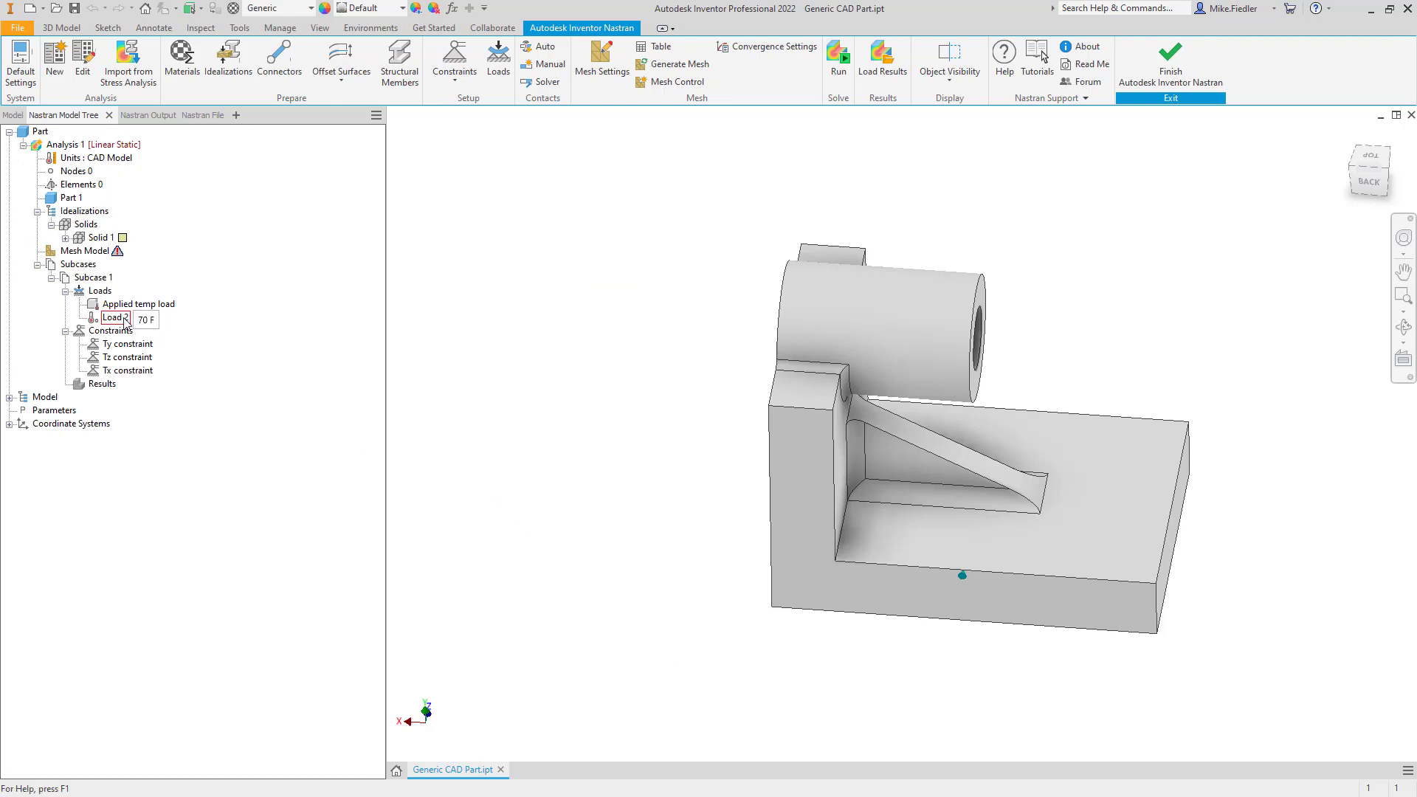
pyautogui.click(171, 327)
pyautogui.moveTo(487, 259); pyautogui.dragTo(392, 255)
pyautogui.write('Ref temp')
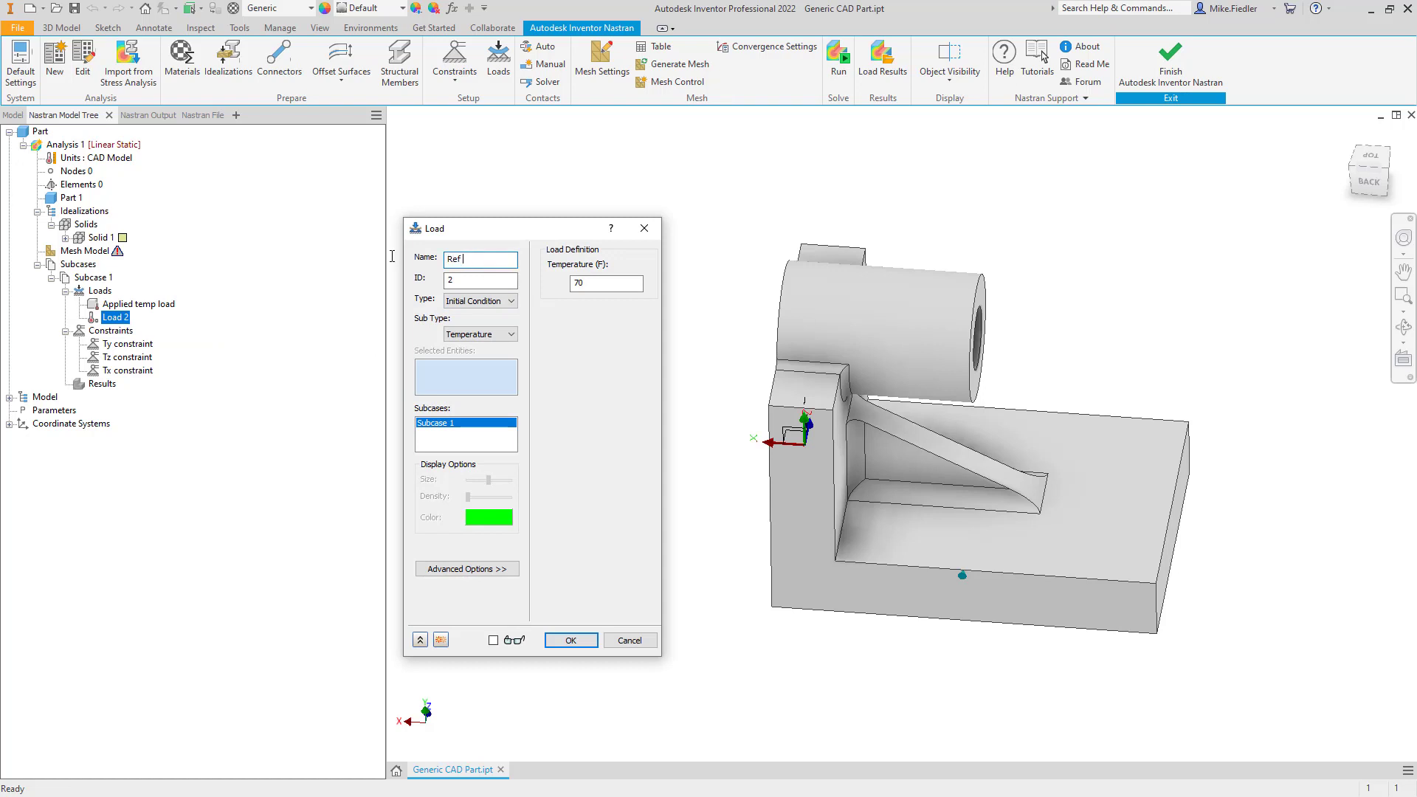
pyautogui.click(571, 640)
pyautogui.moveTo(130, 324)
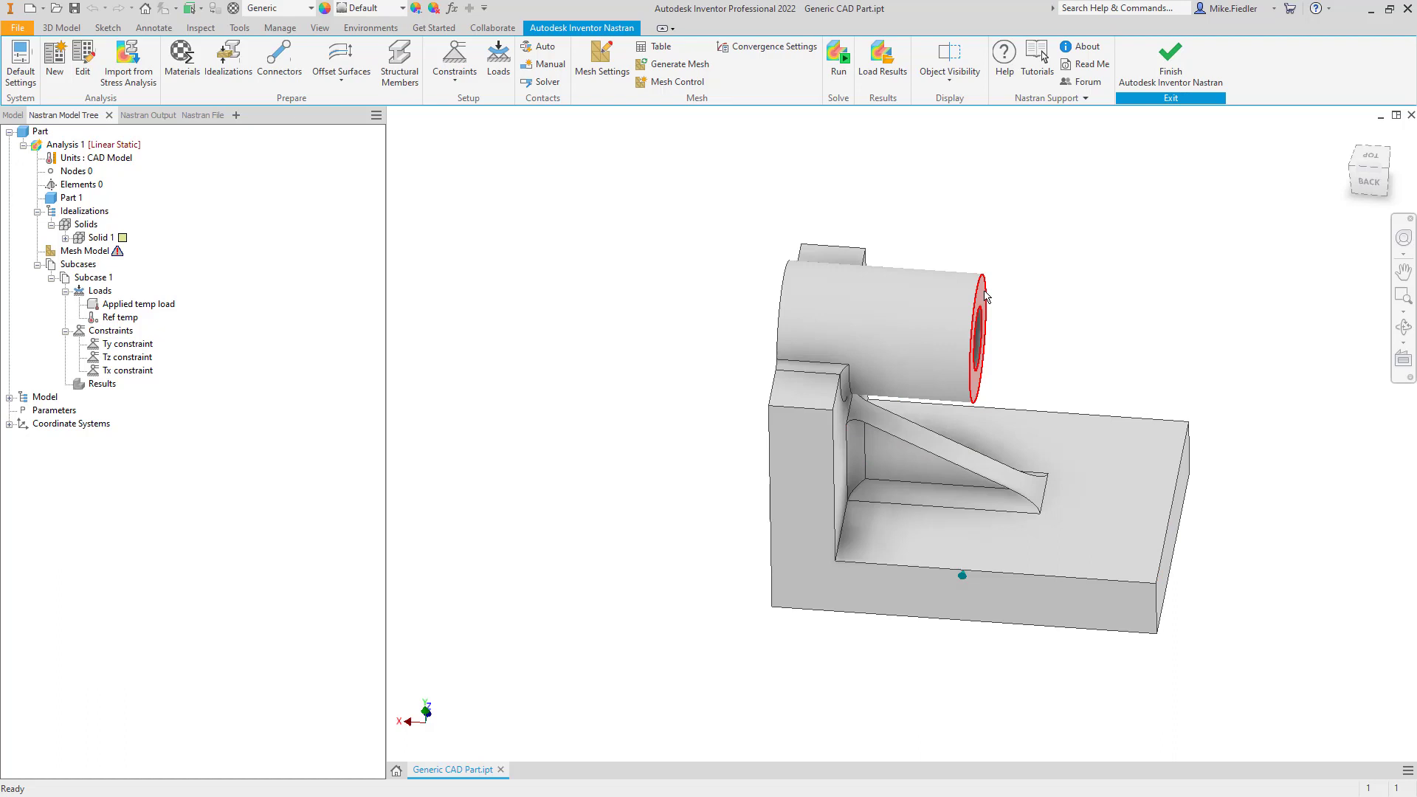
pyautogui.moveTo(985, 296)
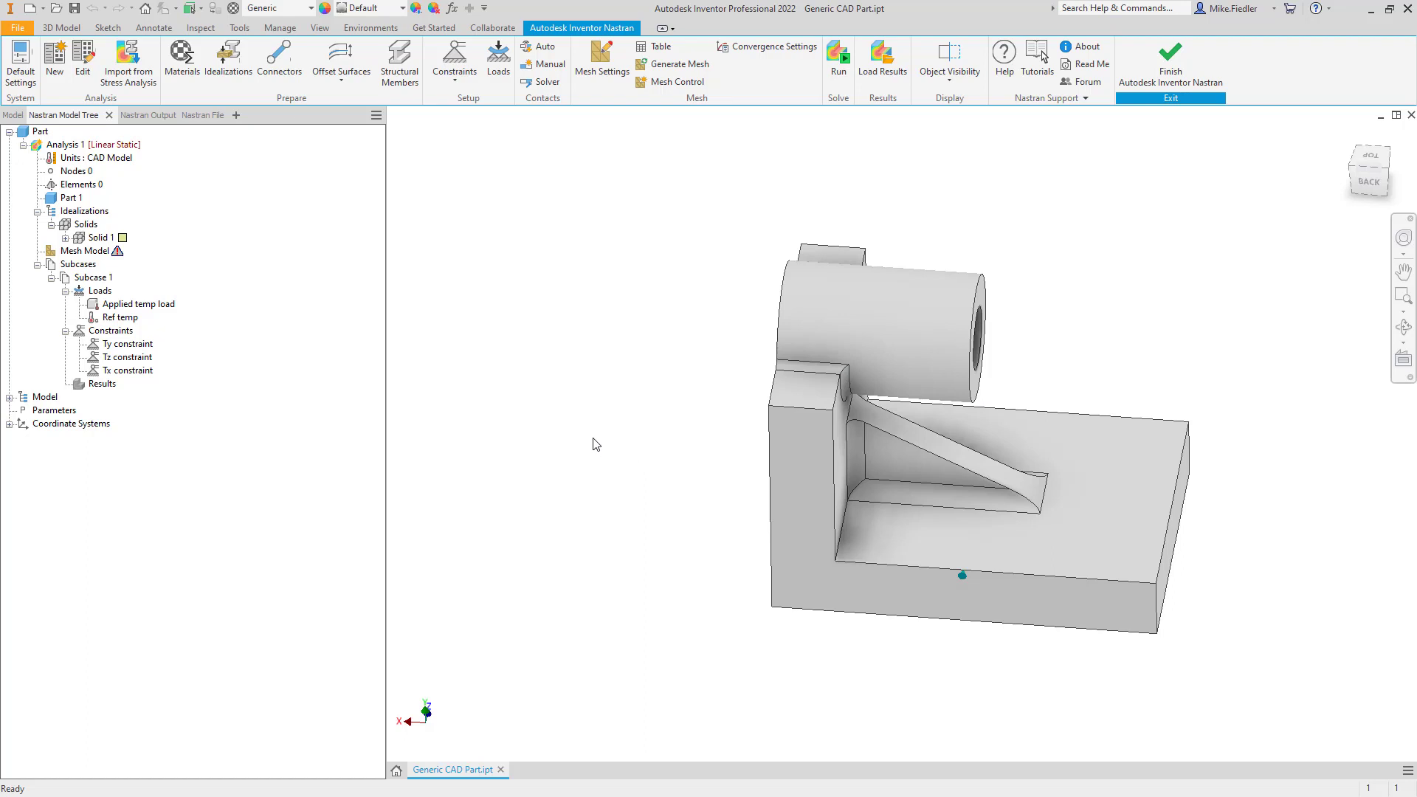
# Step: Generate the bracket mesh with the default mesh settings
pyautogui.click(602, 63)
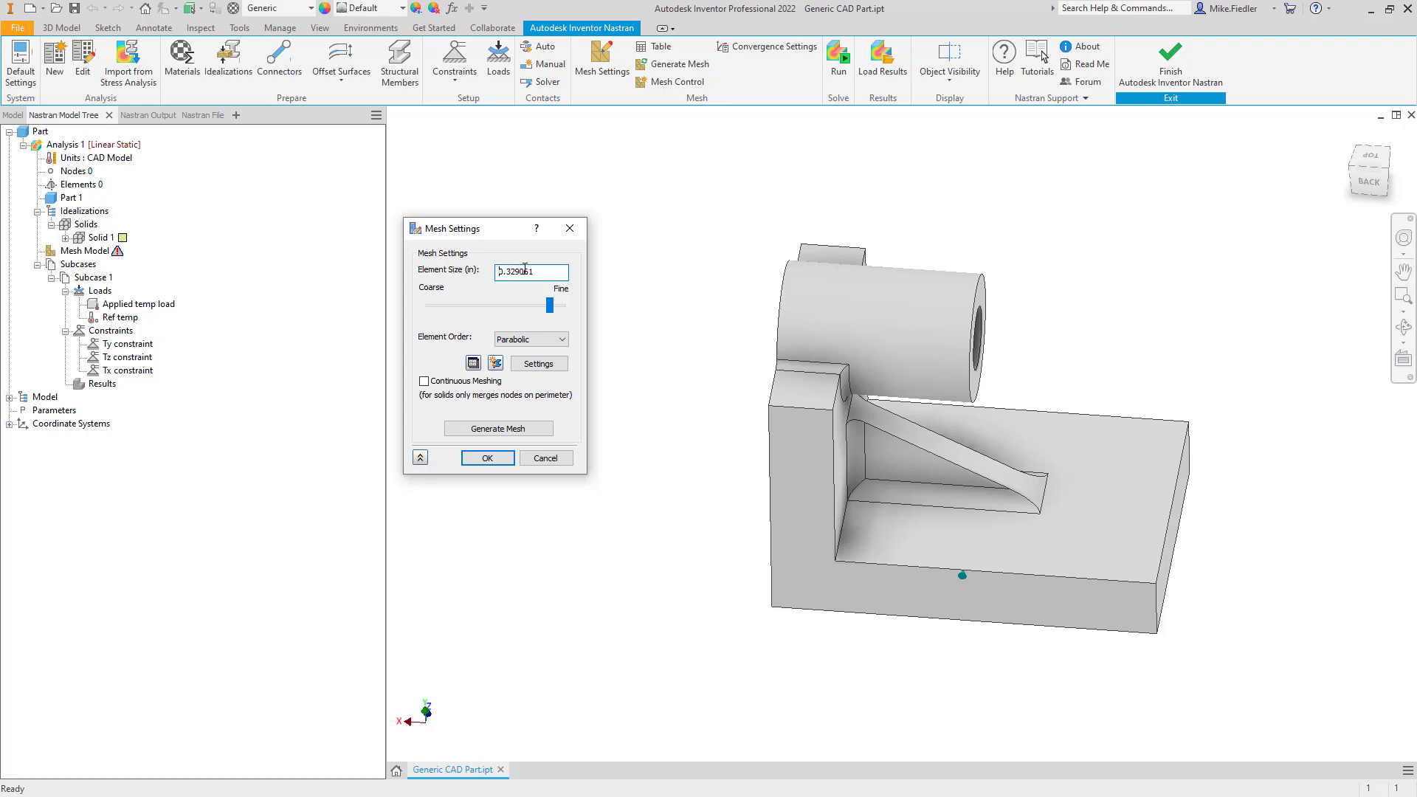
pyautogui.click(570, 229)
pyautogui.click(667, 74)
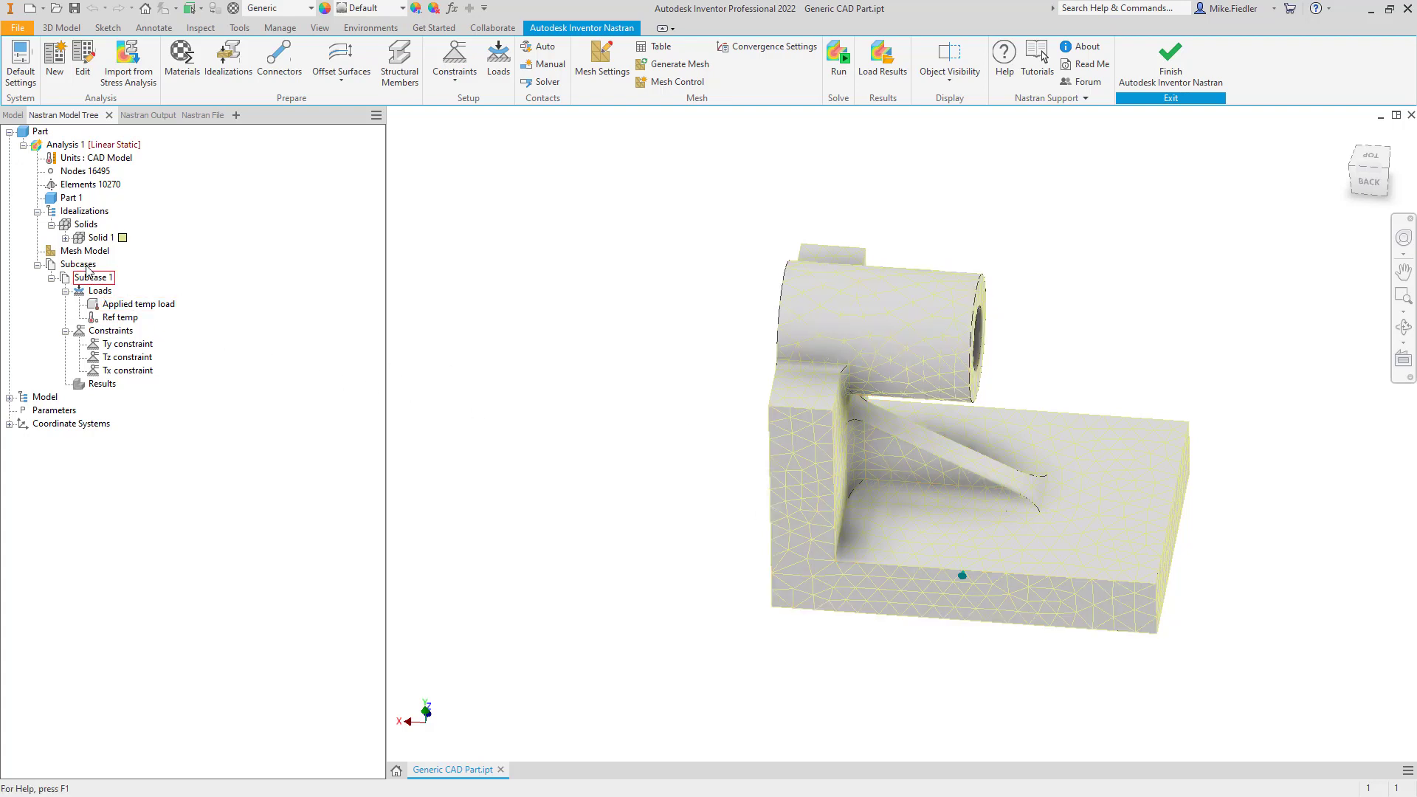
# Step: Set the Solid 1 idealization display colour to red
pyautogui.click(65, 237)
pyautogui.rightClick(96, 242)
pyautogui.click(124, 249)
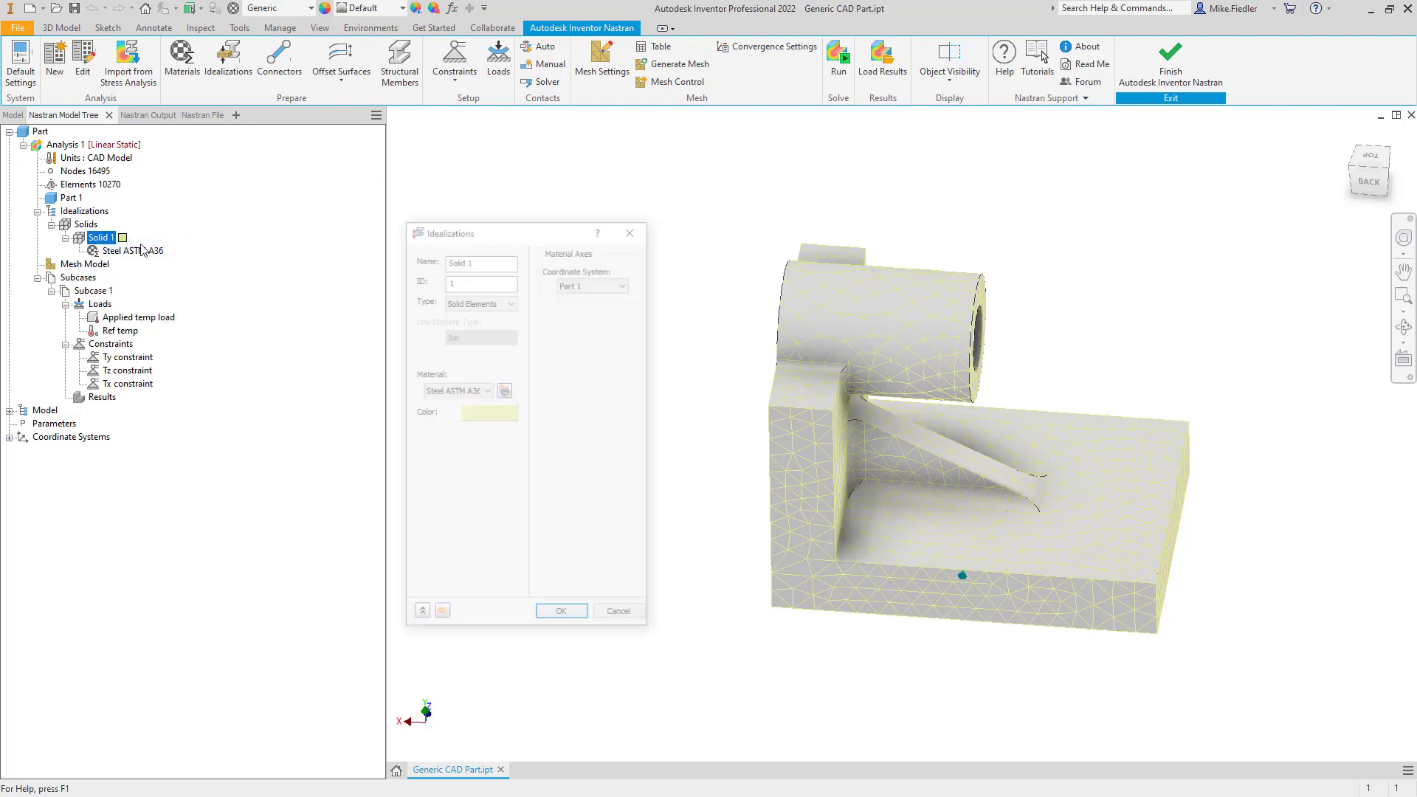
pyautogui.click(480, 410)
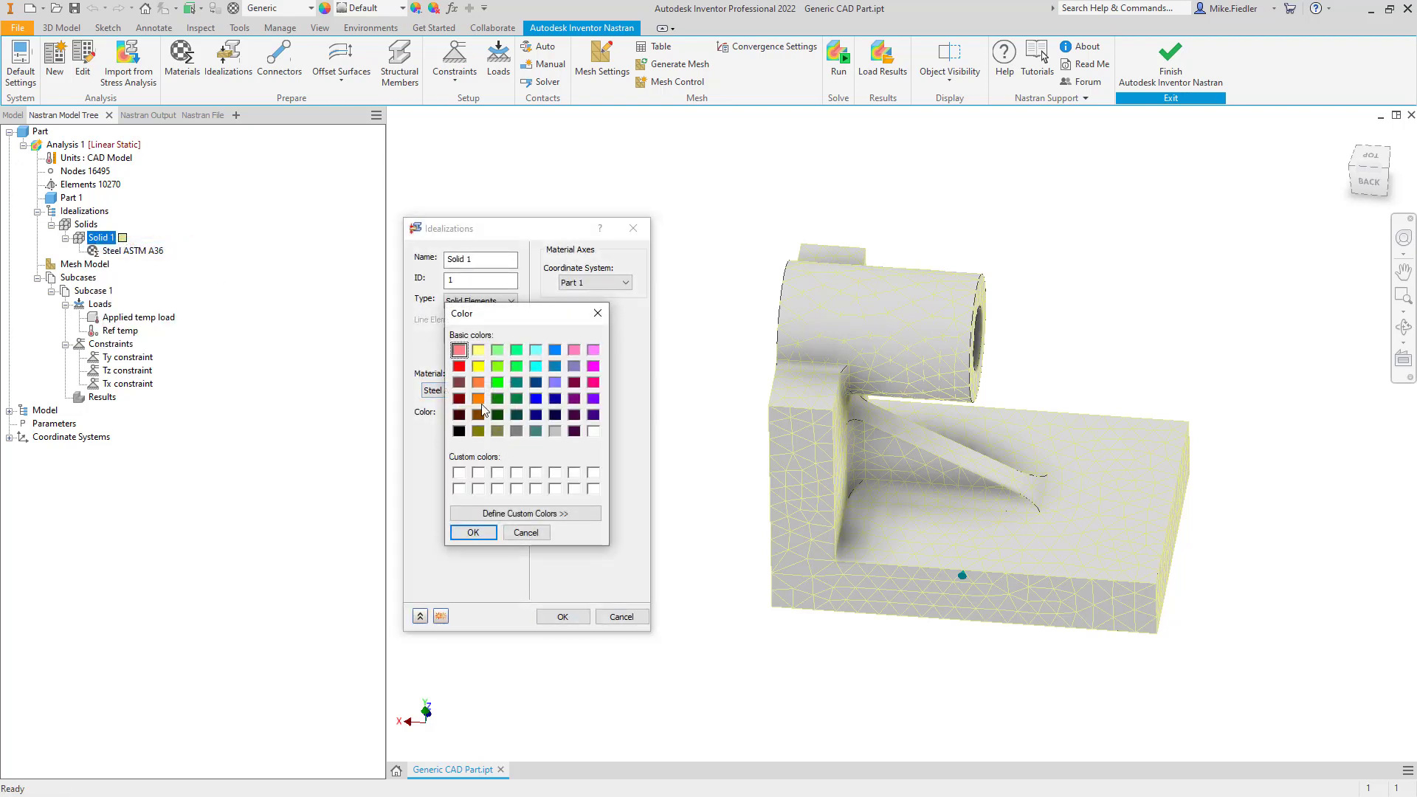
pyautogui.click(459, 366)
pyautogui.click(473, 532)
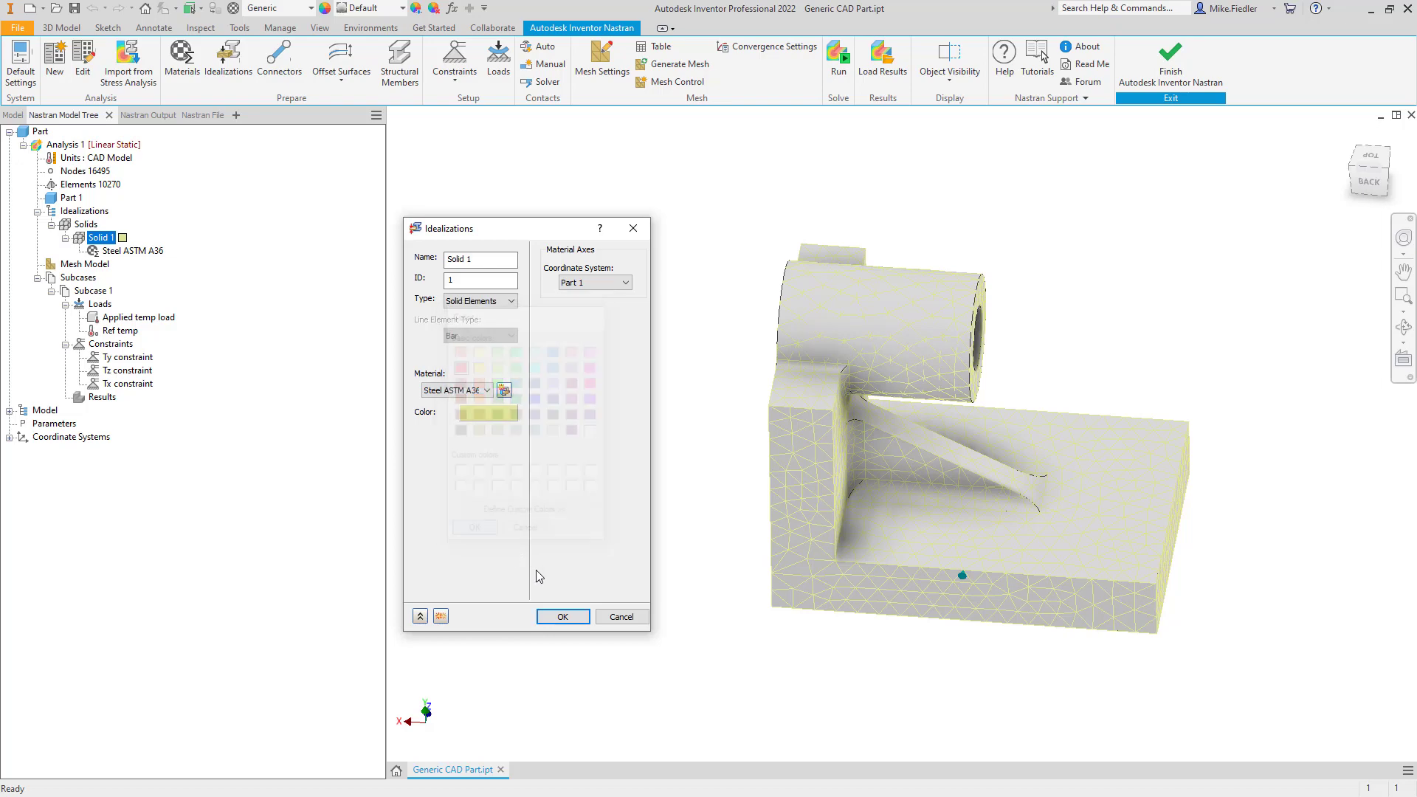
pyautogui.click(562, 617)
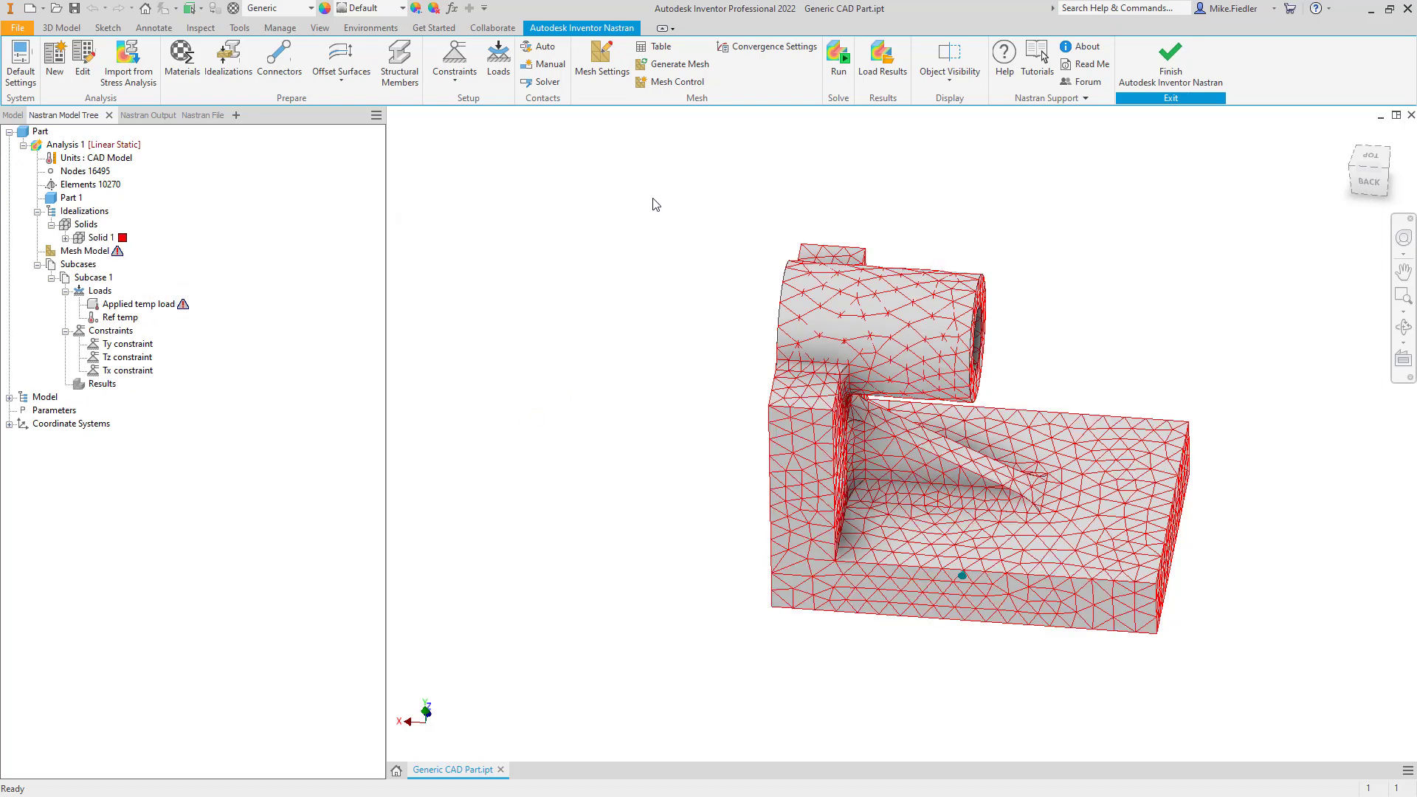
pyautogui.keyDown('shift'); pyautogui.moveTo(705, 290); pyautogui.dragTo(674, 287, button='middle'); pyautogui.keyUp('shift')
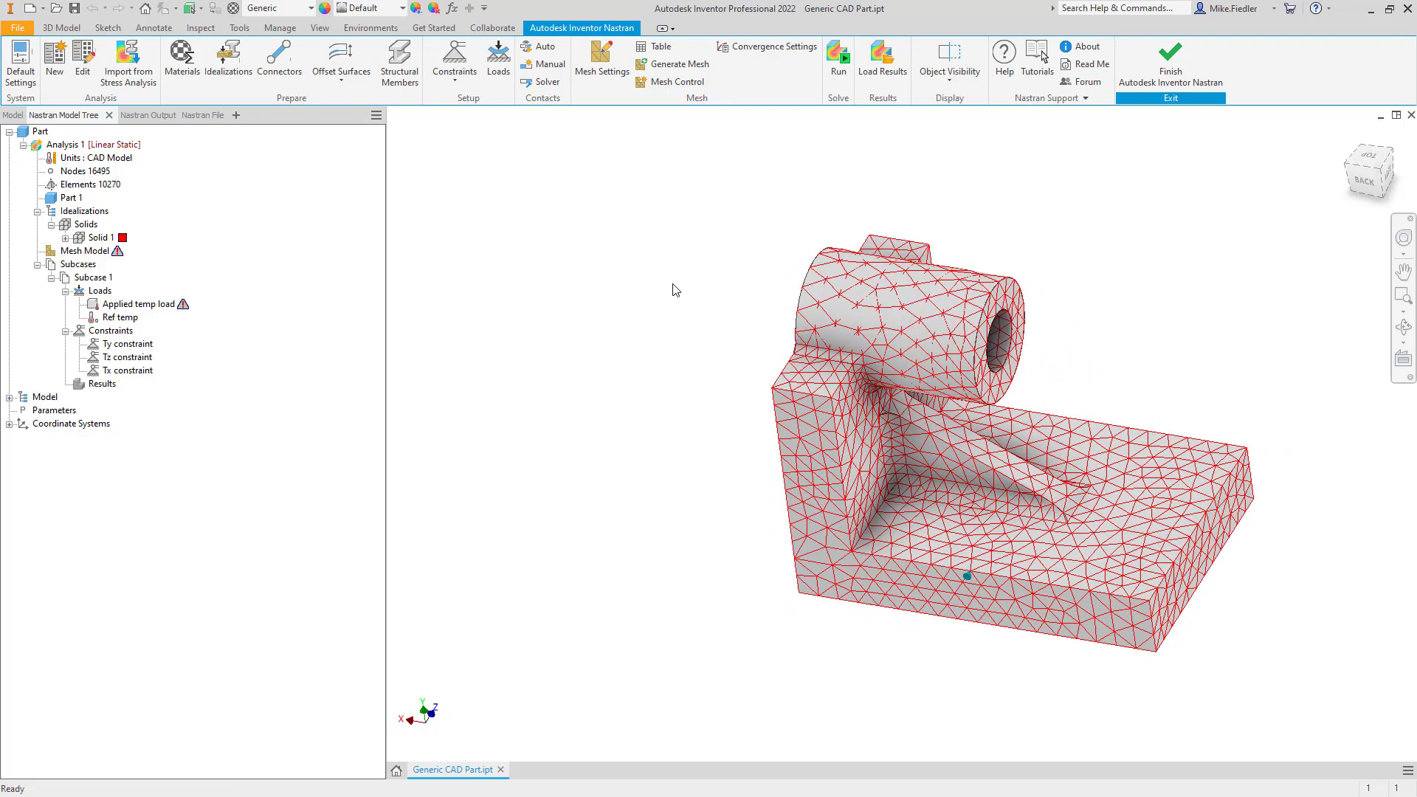
# Step: Run the Nastran solve and load the von Mises stress contour results
pyautogui.click(834, 61)
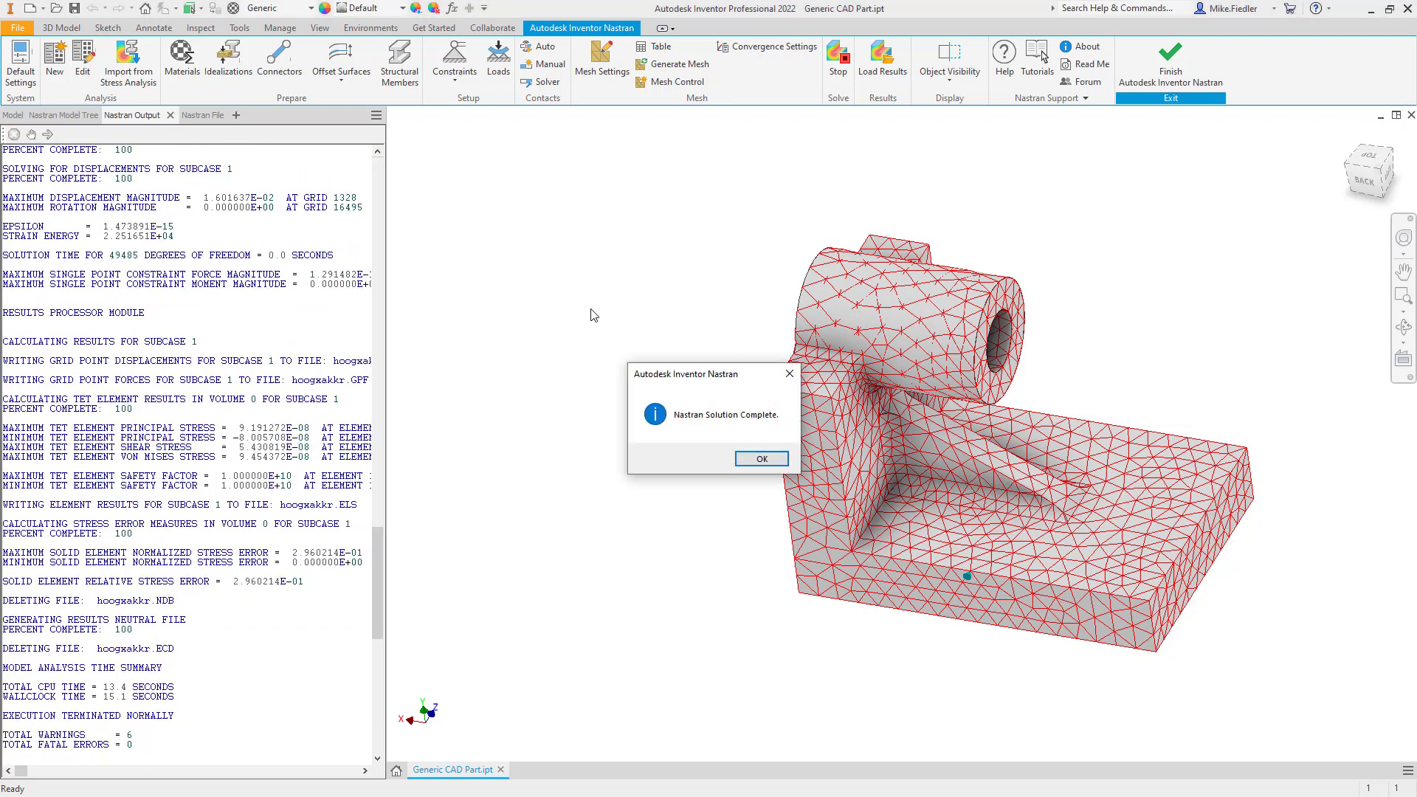
pyautogui.click(758, 461)
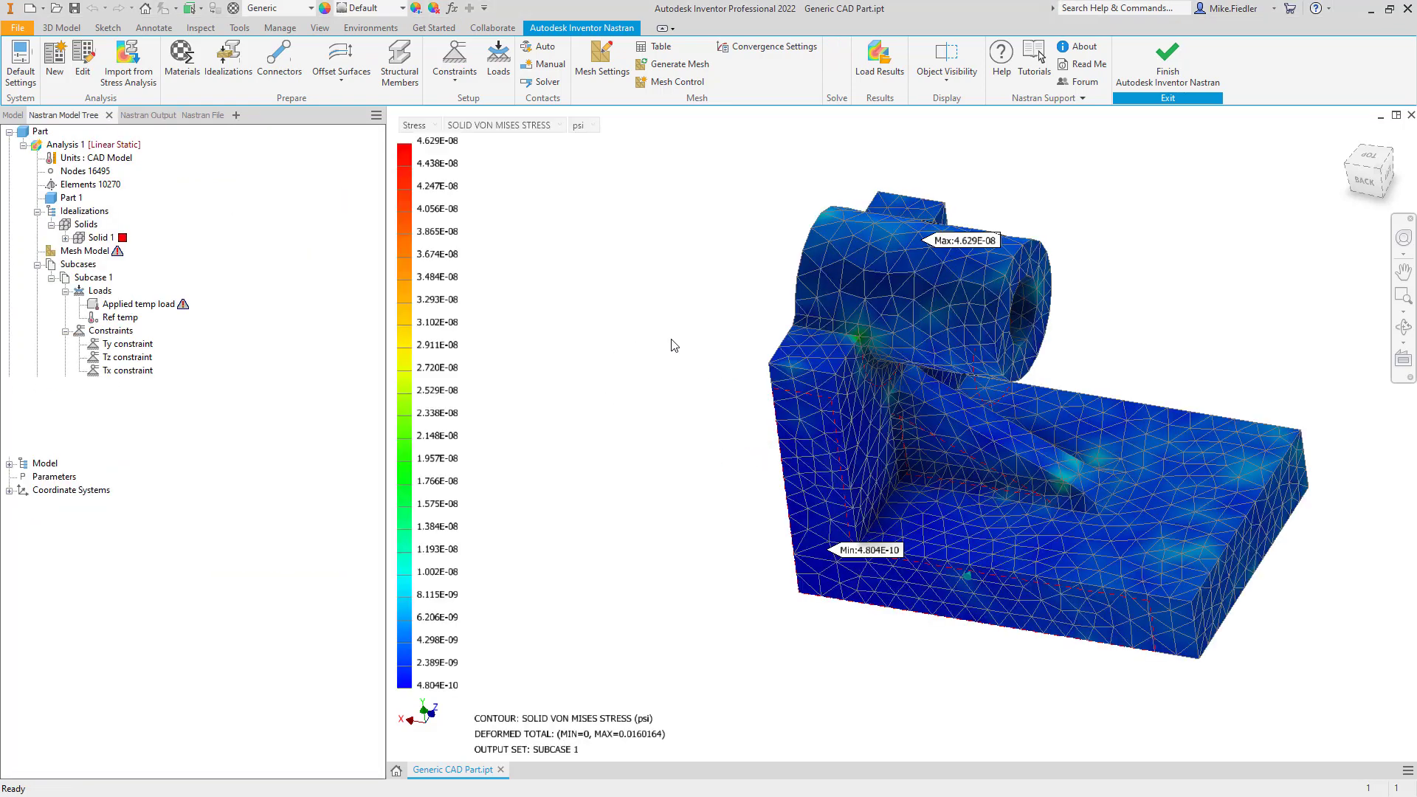
pyautogui.keyDown('shift'); pyautogui.moveTo(605, 367); pyautogui.dragTo(904, 388, button='middle'); pyautogui.keyUp('shift')
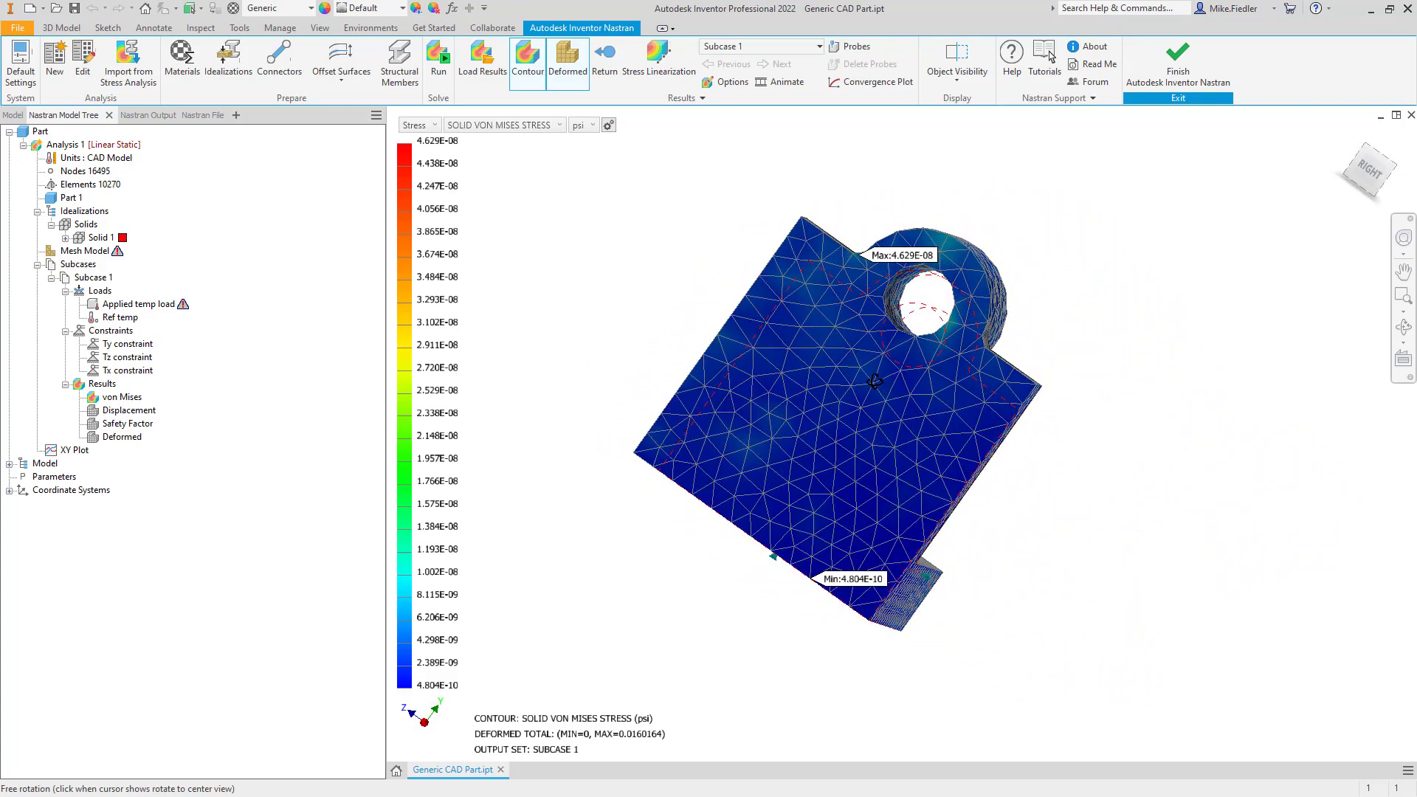
pyautogui.click(1385, 185)
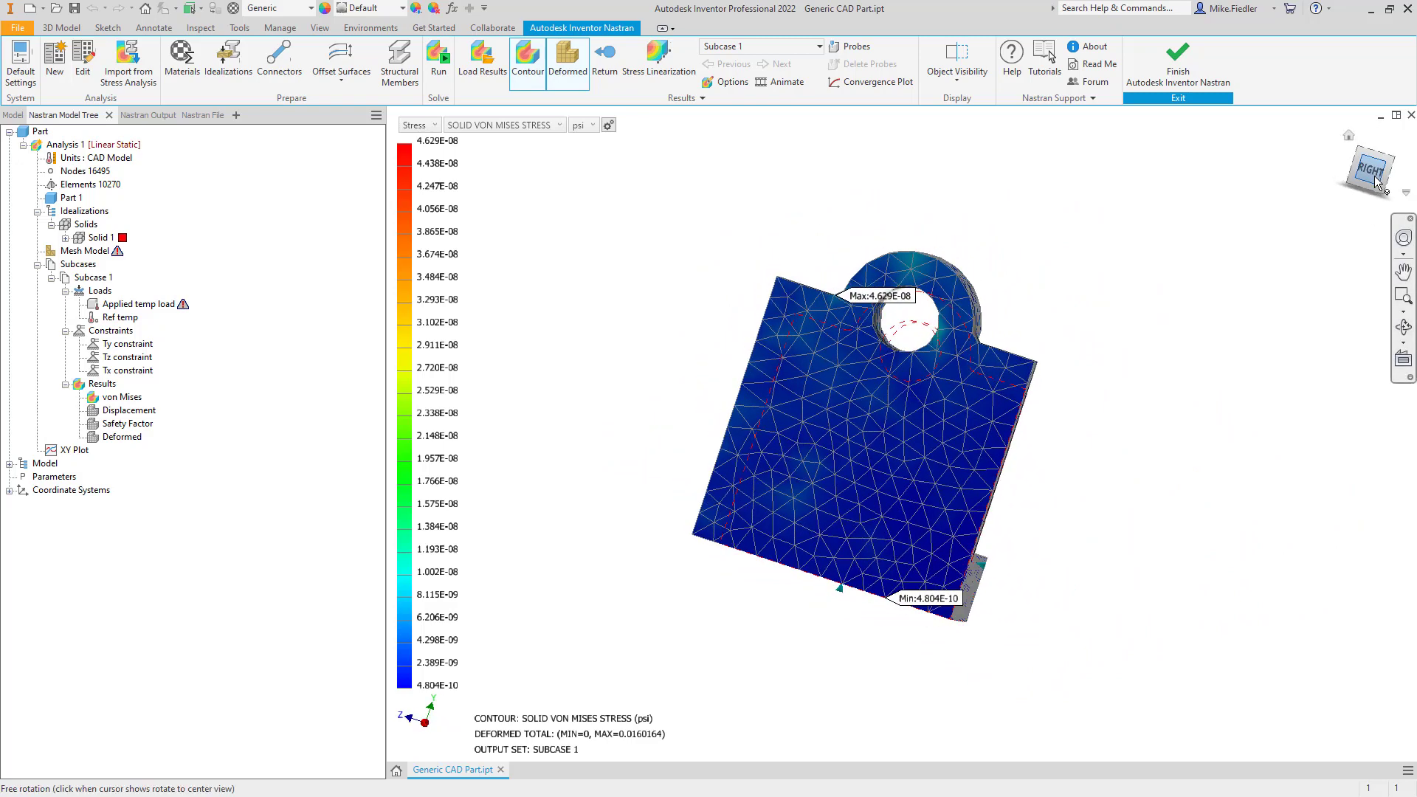
pyautogui.scroll(3, 986, 564)
pyautogui.scroll(-2, 985, 564)
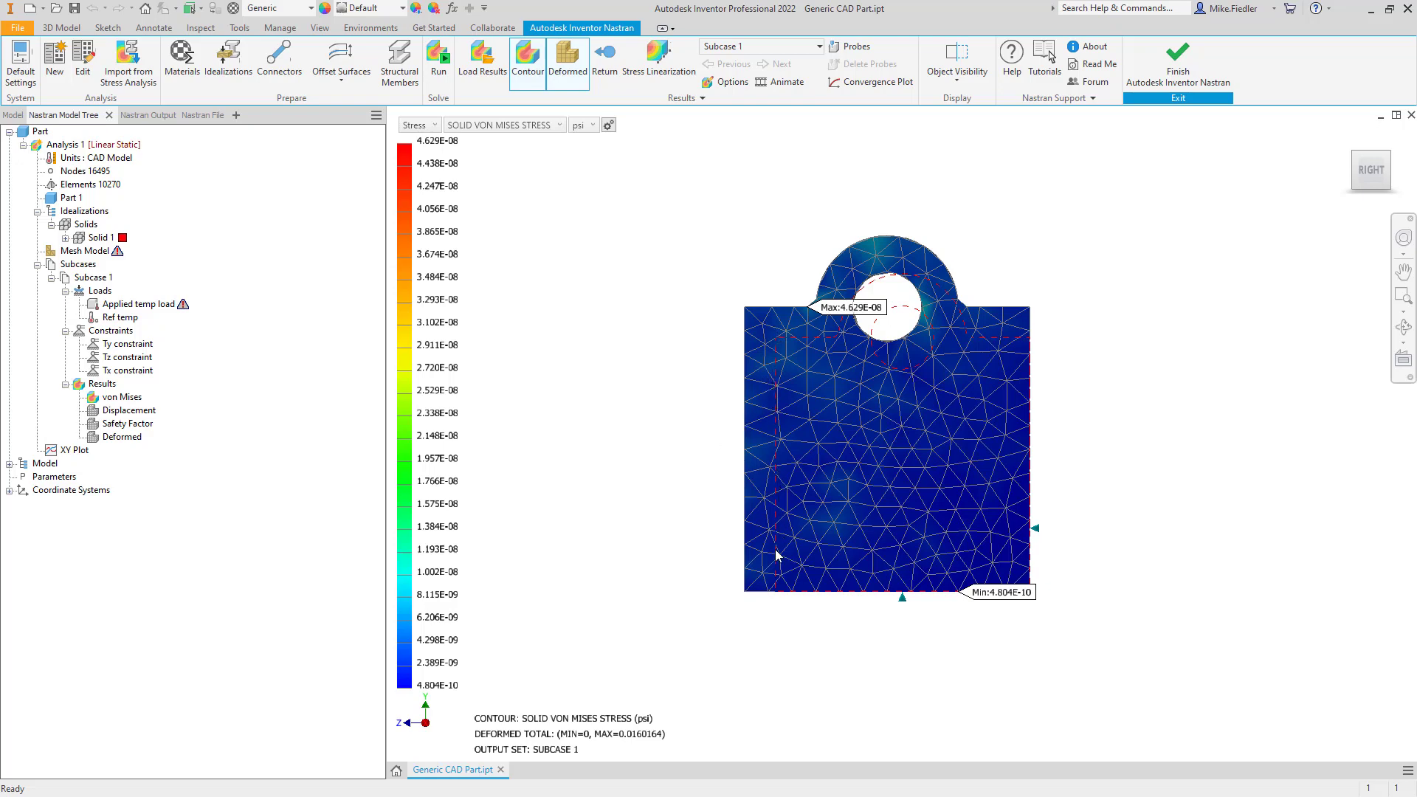
pyautogui.keyDown('shift'); pyautogui.moveTo(1009, 486); pyautogui.dragTo(804, 478, button='middle'); pyautogui.keyUp('shift')
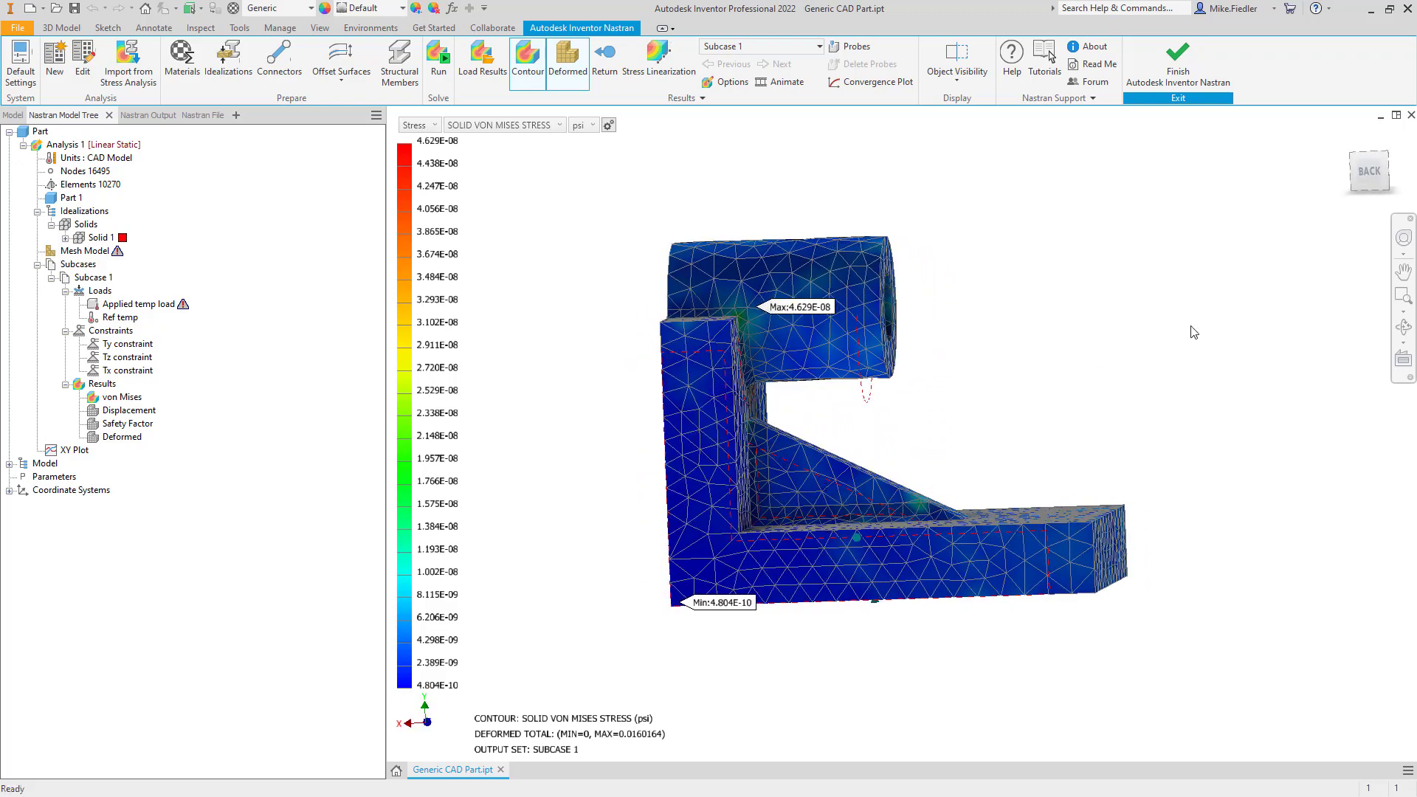
pyautogui.click(1369, 175)
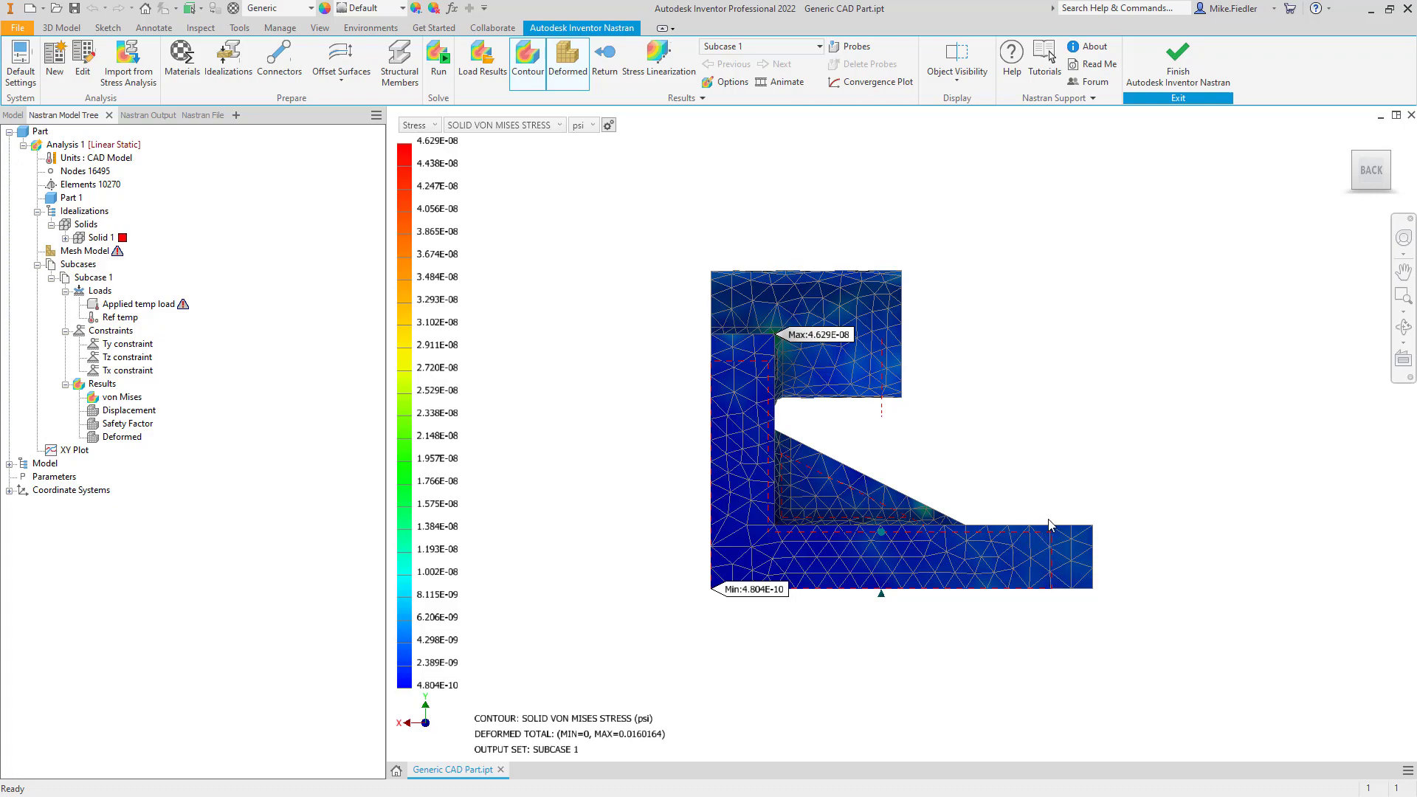
pyautogui.keyDown('shift'); pyautogui.moveTo(1050, 414); pyautogui.dragTo(999, 443, button='middle'); pyautogui.keyUp('shift')
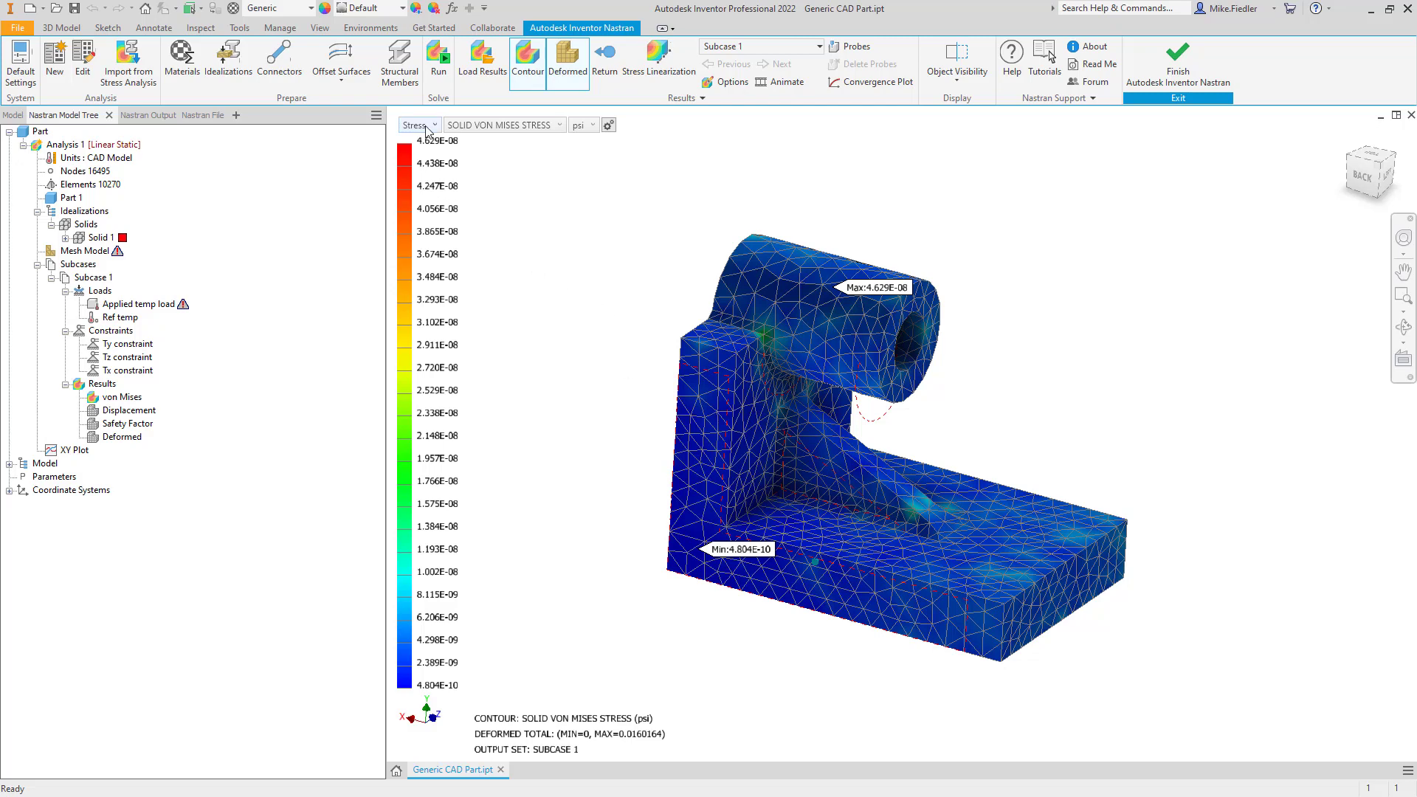
# Step: Edit the von Mises plot and switch its deformation scale to Actual
pyautogui.rightClick(127, 398)
pyautogui.click(165, 410)
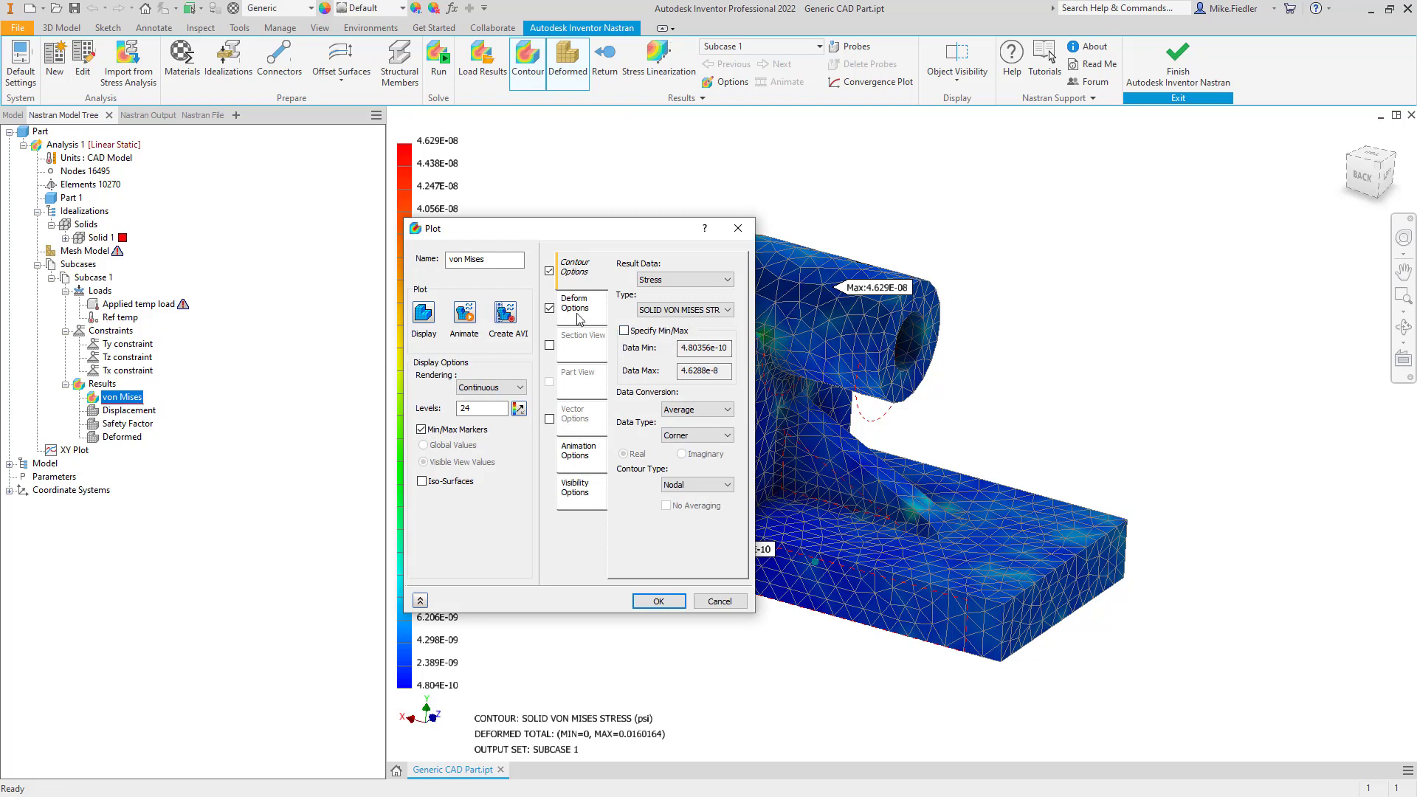
pyautogui.click(583, 318)
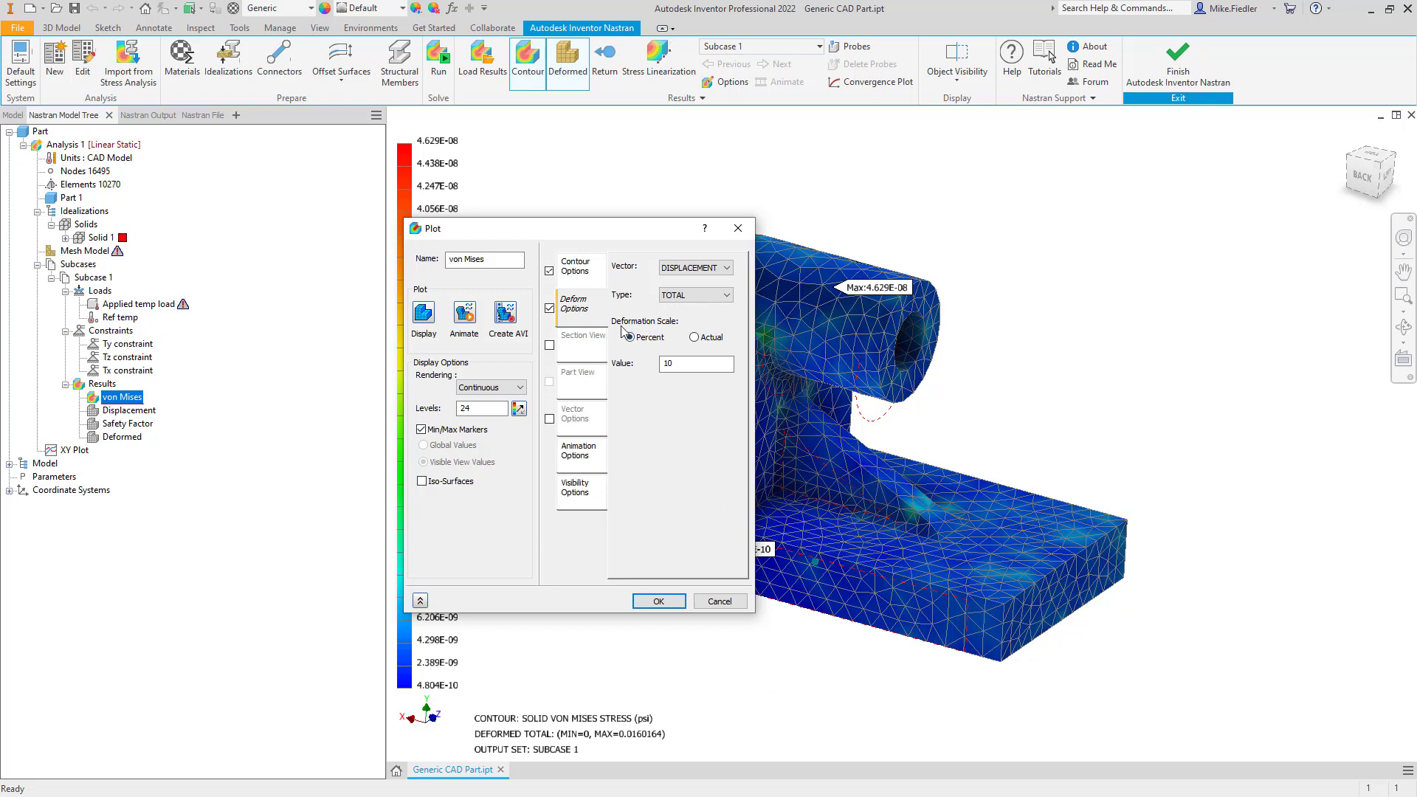
pyautogui.click(694, 338)
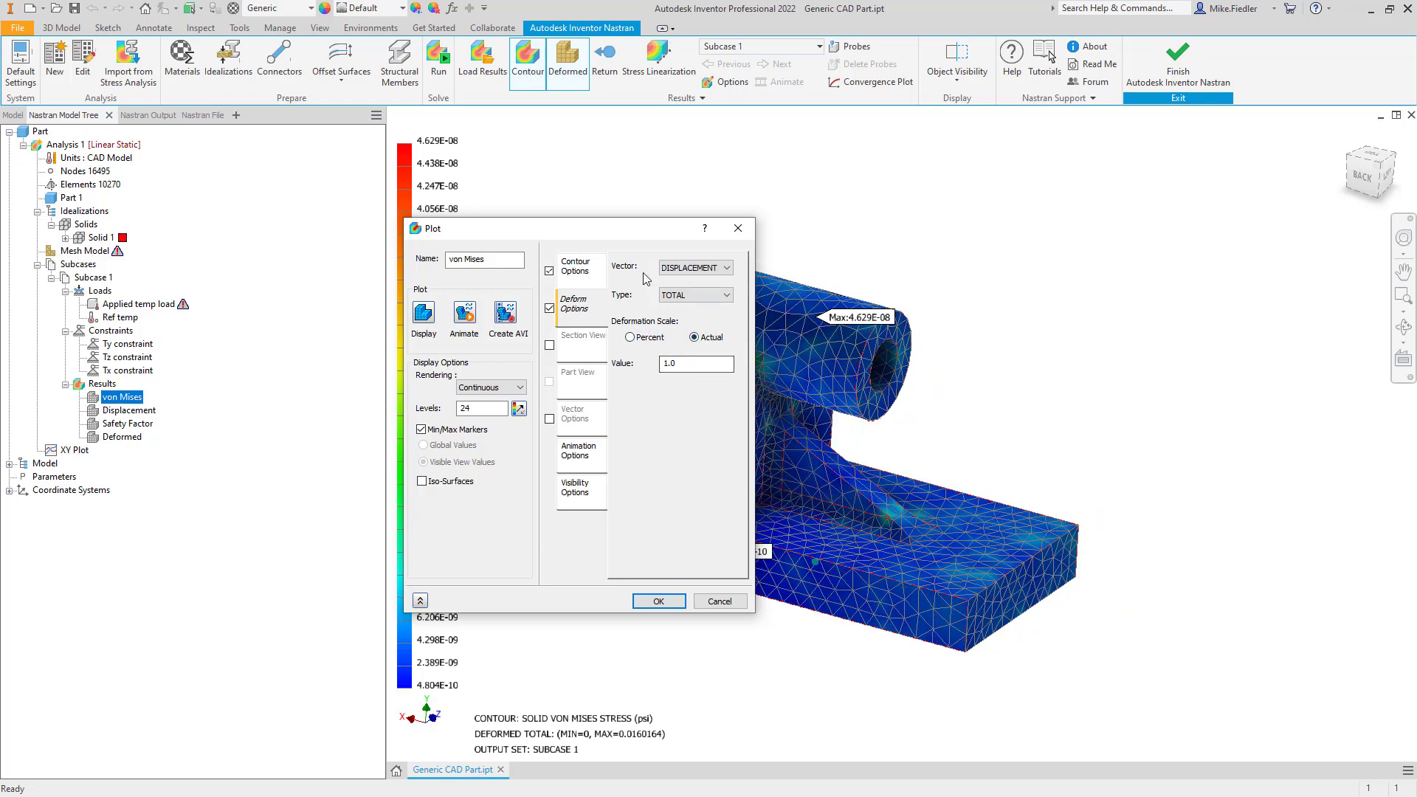
pyautogui.moveTo(643, 230); pyautogui.dragTo(415, 262)
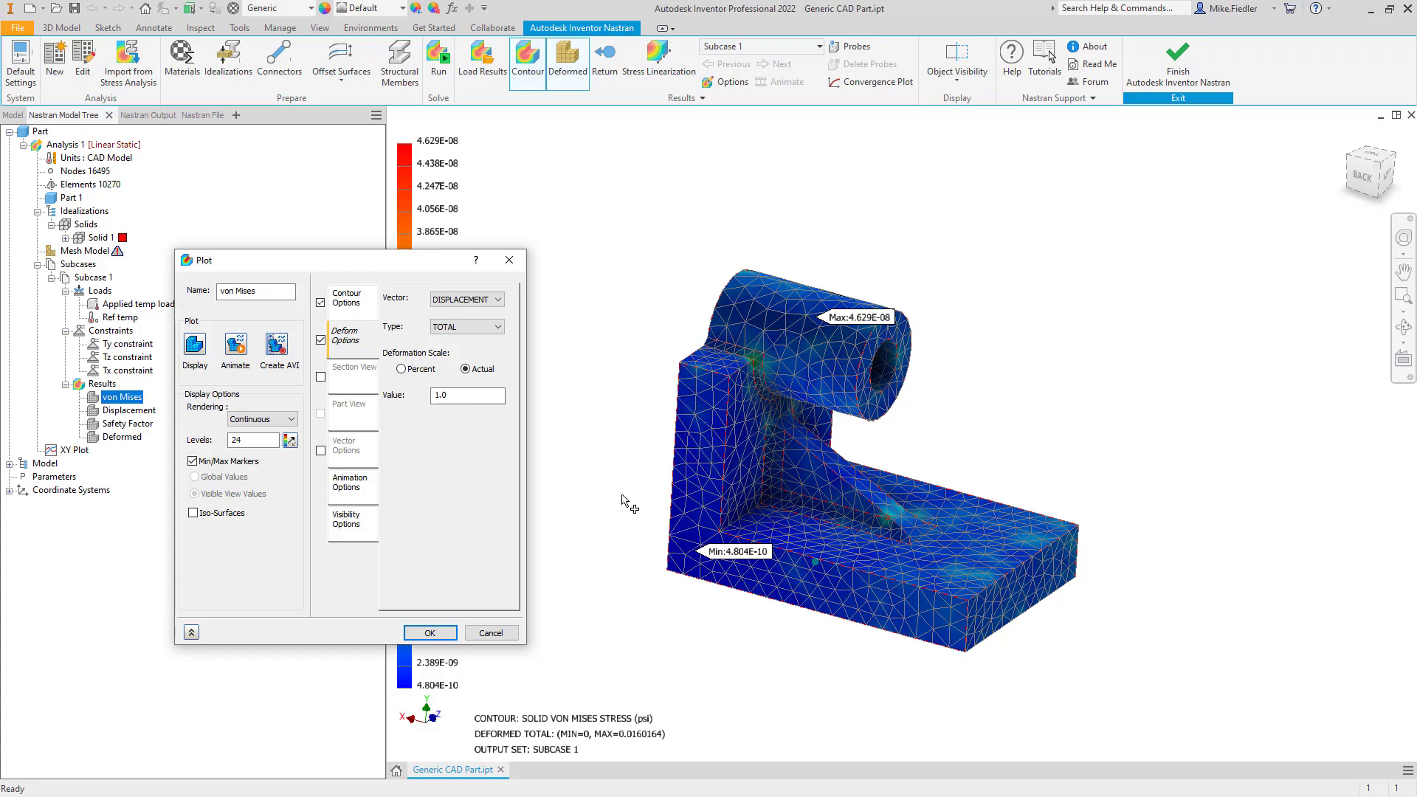
pyautogui.keyDown('shift'); pyautogui.moveTo(813, 506); pyautogui.dragTo(1019, 555, button='middle'); pyautogui.keyUp('shift')
# Step: Enter 10 as the actual deformation scale value and redisplay the contour
pyautogui.scroll(5, 1030, 602)
pyautogui.scroll(2, 1033, 607)
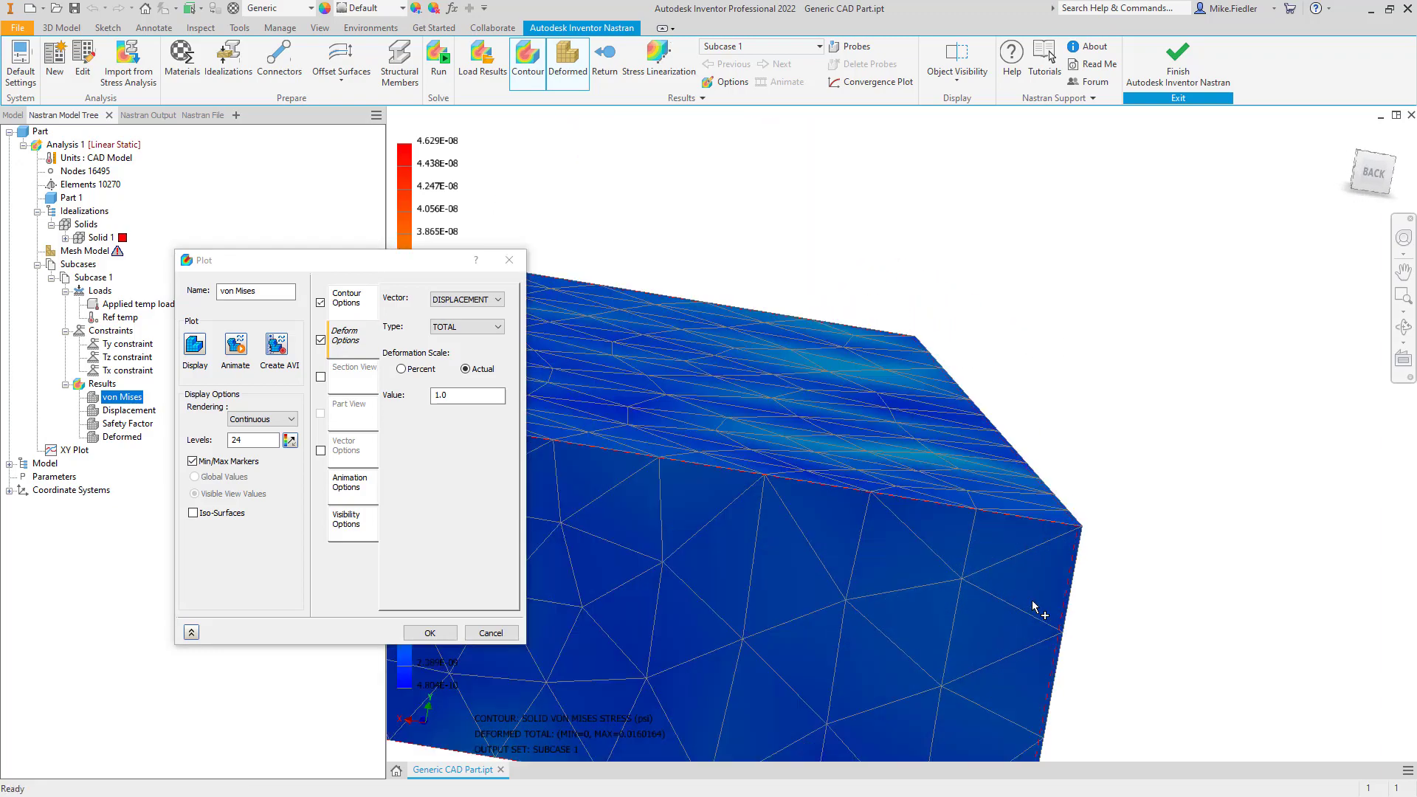
pyautogui.scroll(2, 1033, 607)
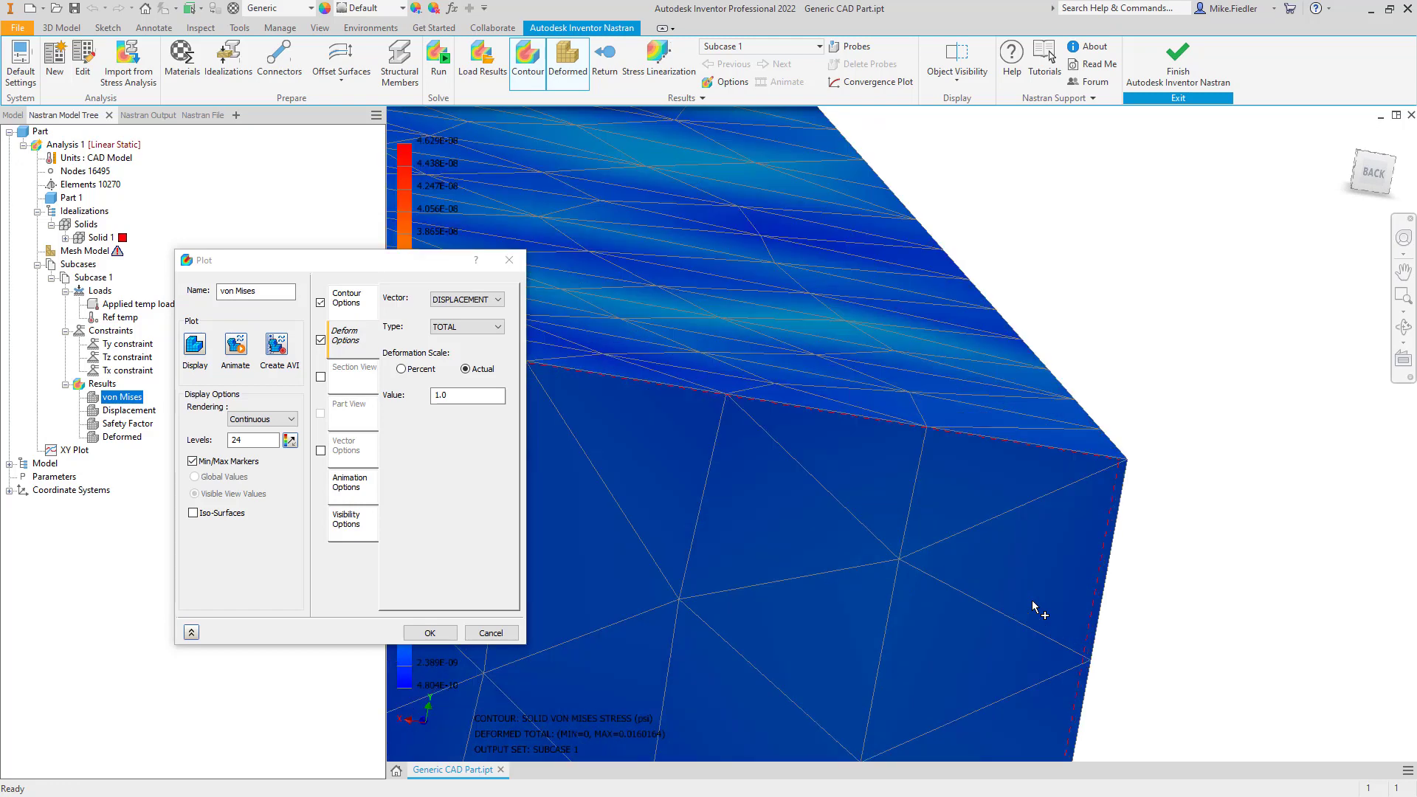
pyautogui.scroll(-8, 1032, 600)
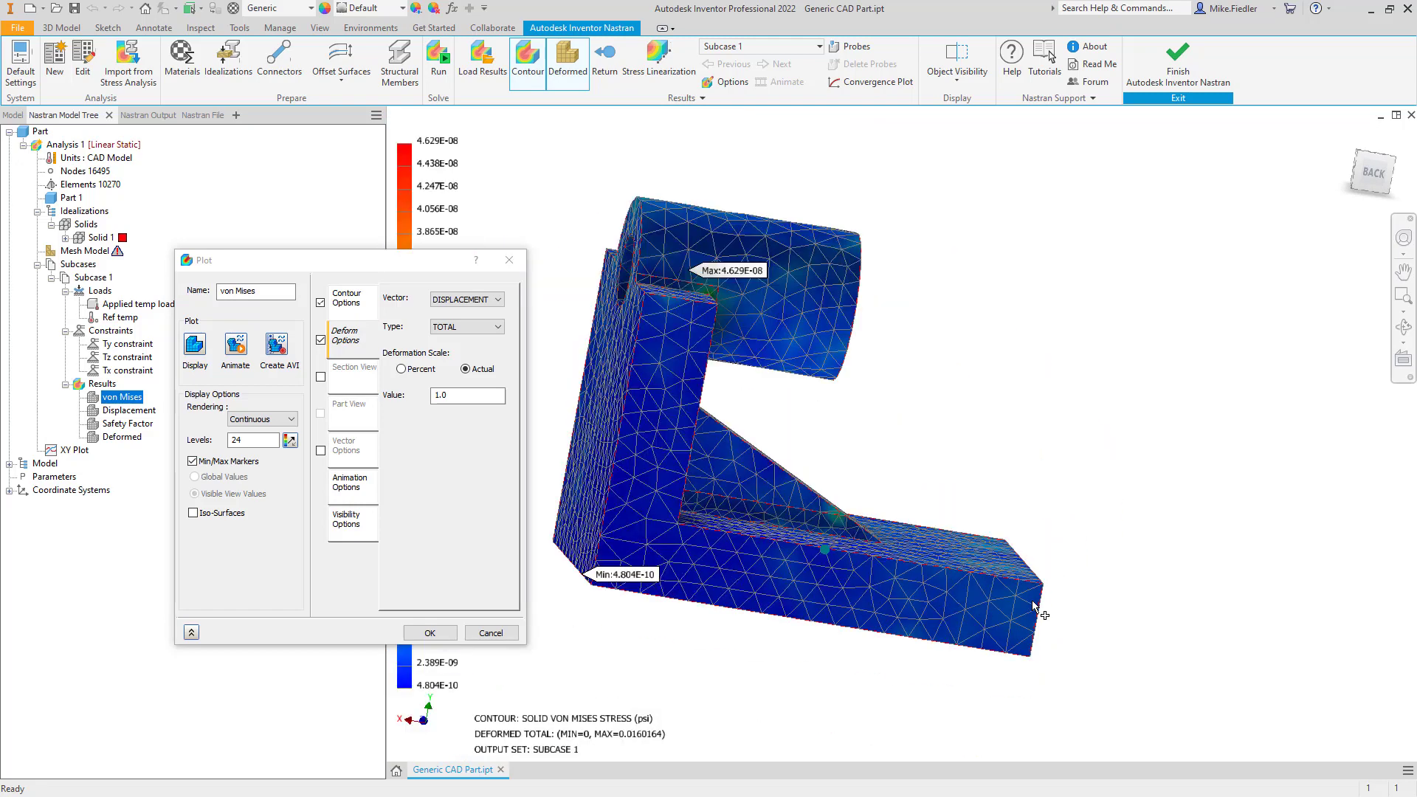
pyautogui.click(463, 396)
pyautogui.click(359, 405)
pyautogui.write('10')
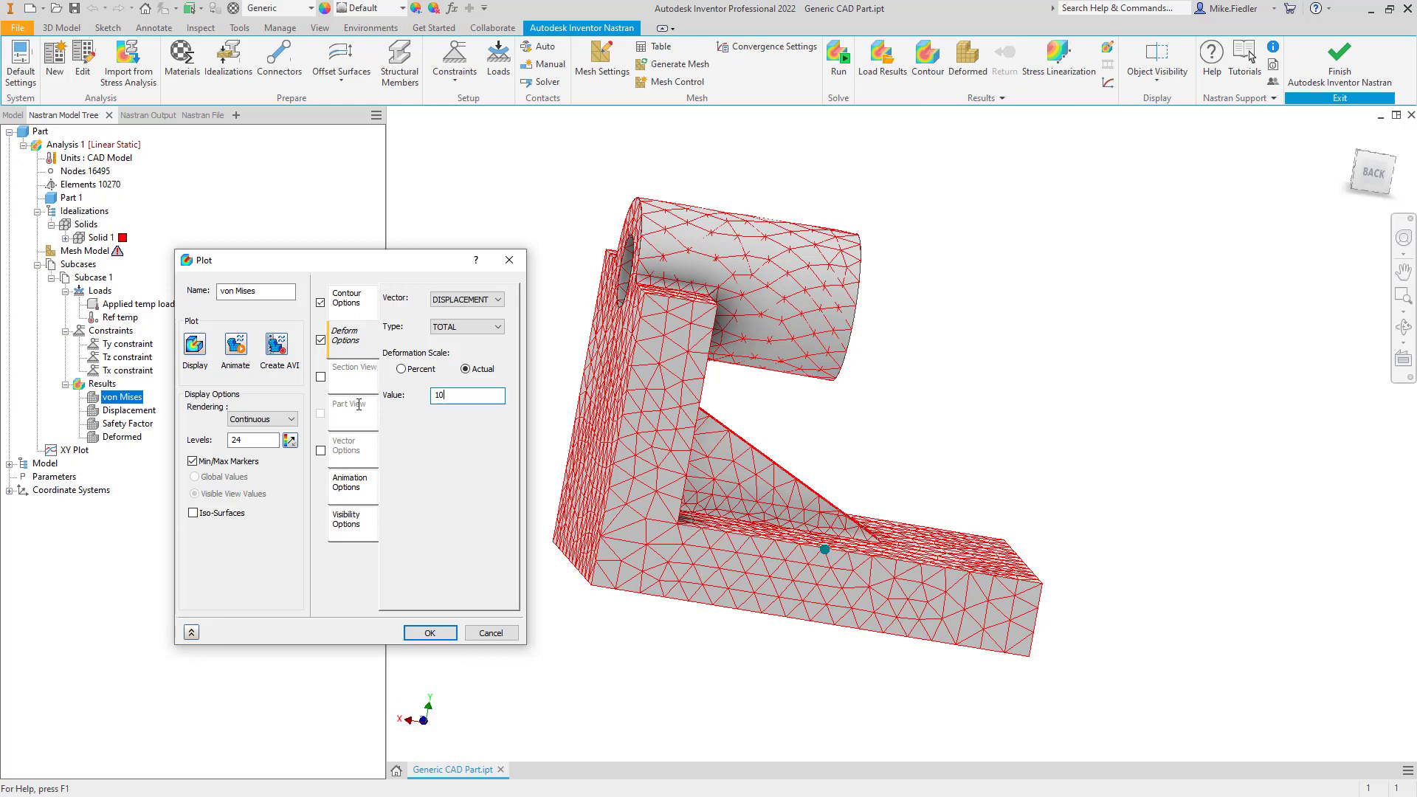
pyautogui.click(195, 345)
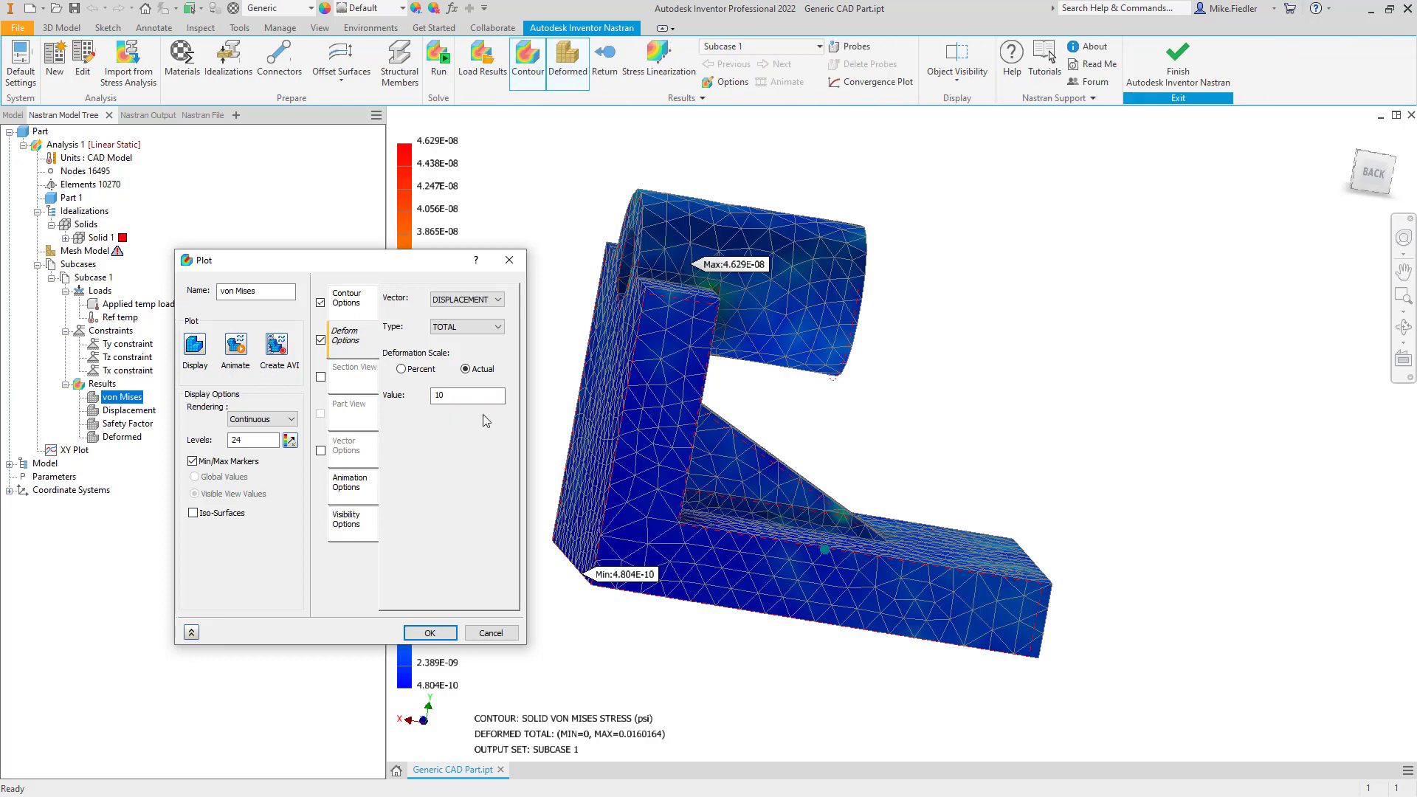
pyautogui.keyDown('shift'); pyautogui.moveTo(787, 461); pyautogui.dragTo(688, 464, button='middle'); pyautogui.keyUp('shift')
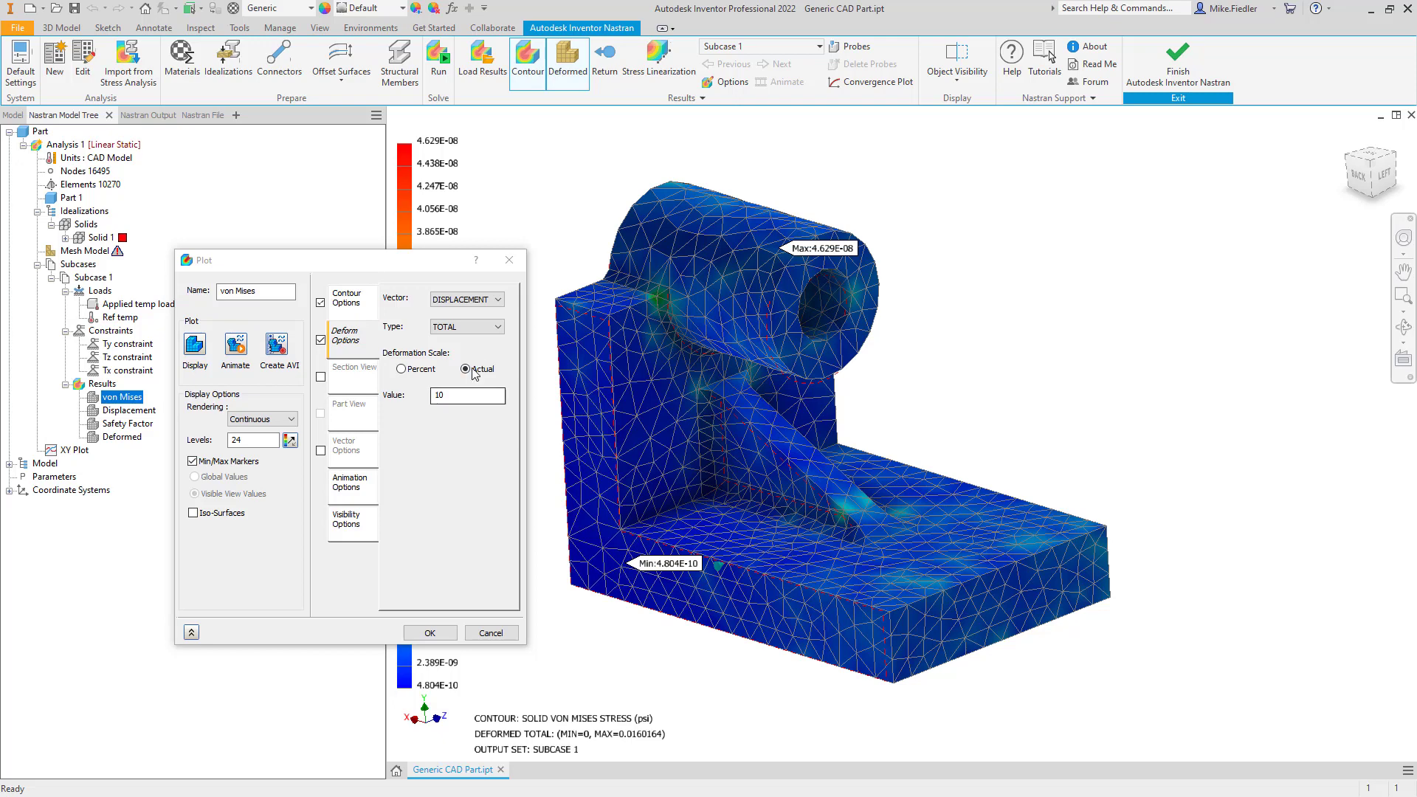
# Step: Accept the plot settings and change the contour to Displacement, component Along Y-Axis
pyautogui.click(509, 261)
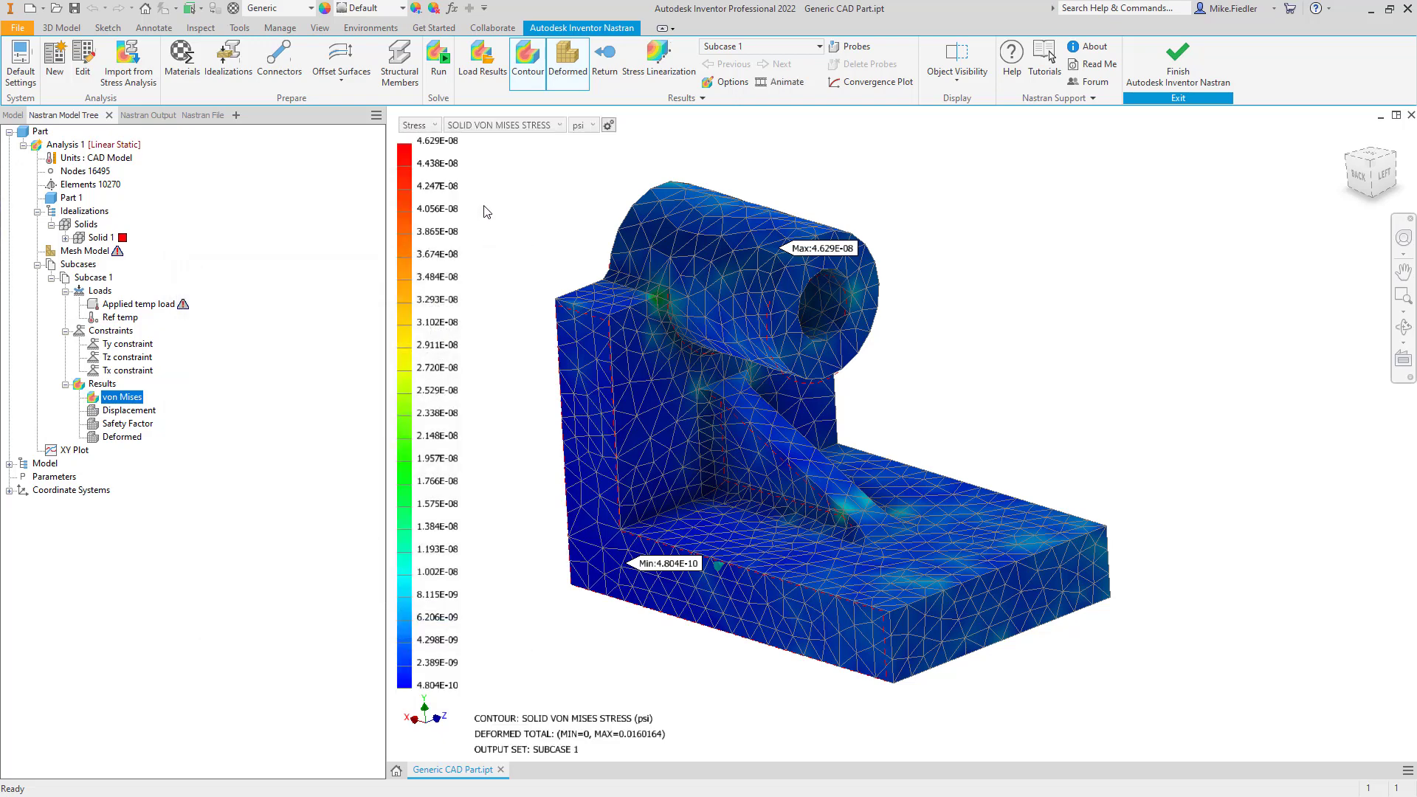
pyautogui.click(431, 125)
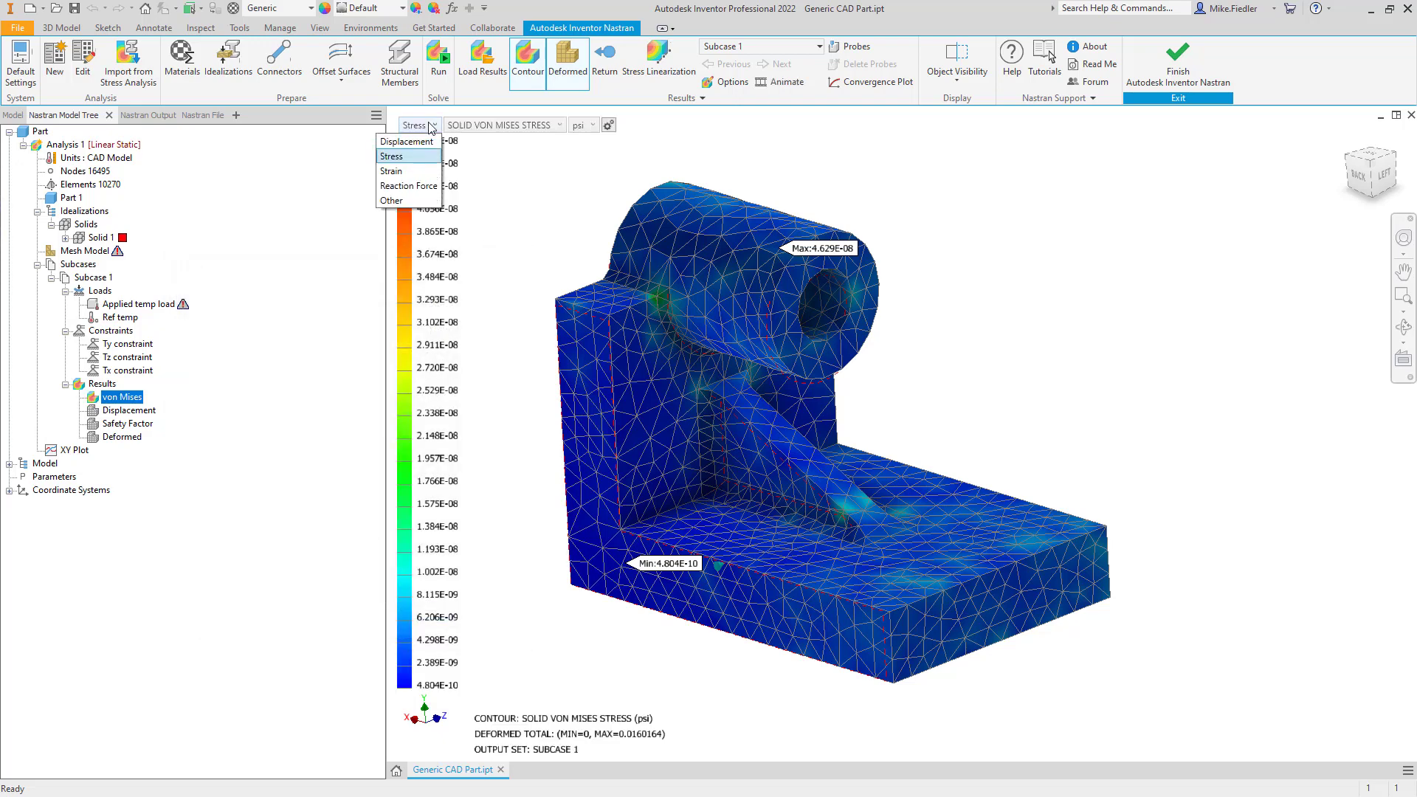
pyautogui.click(427, 142)
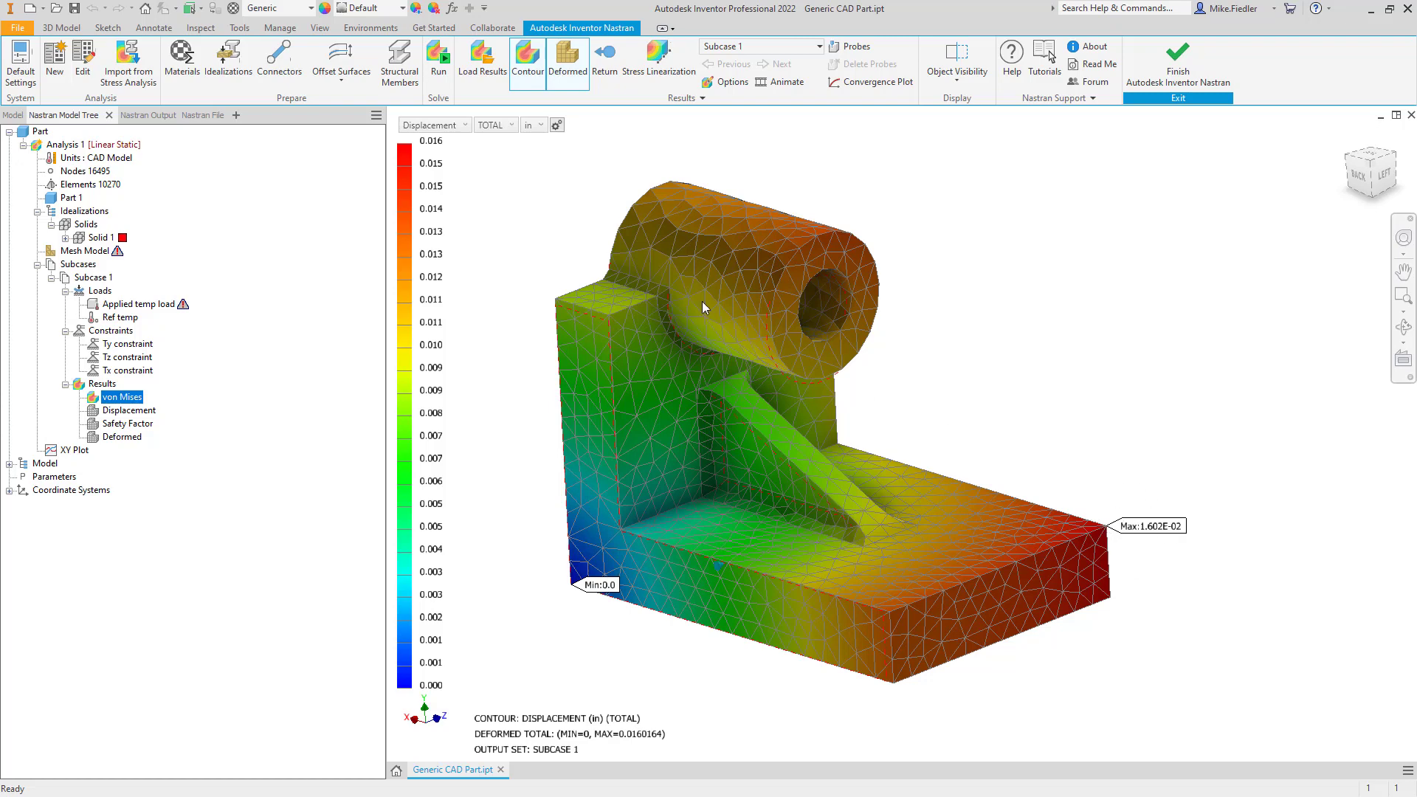
pyautogui.click(509, 127)
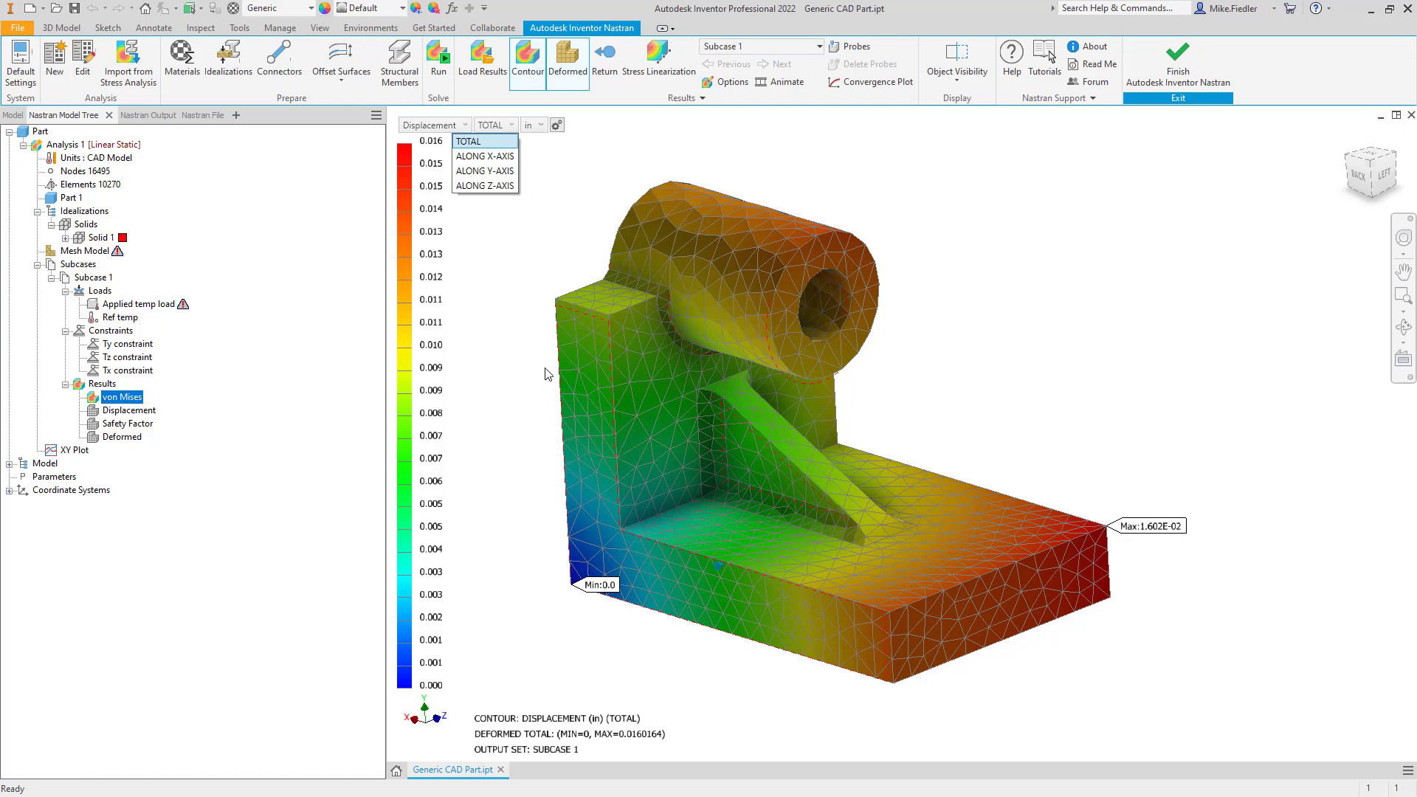
pyautogui.click(502, 177)
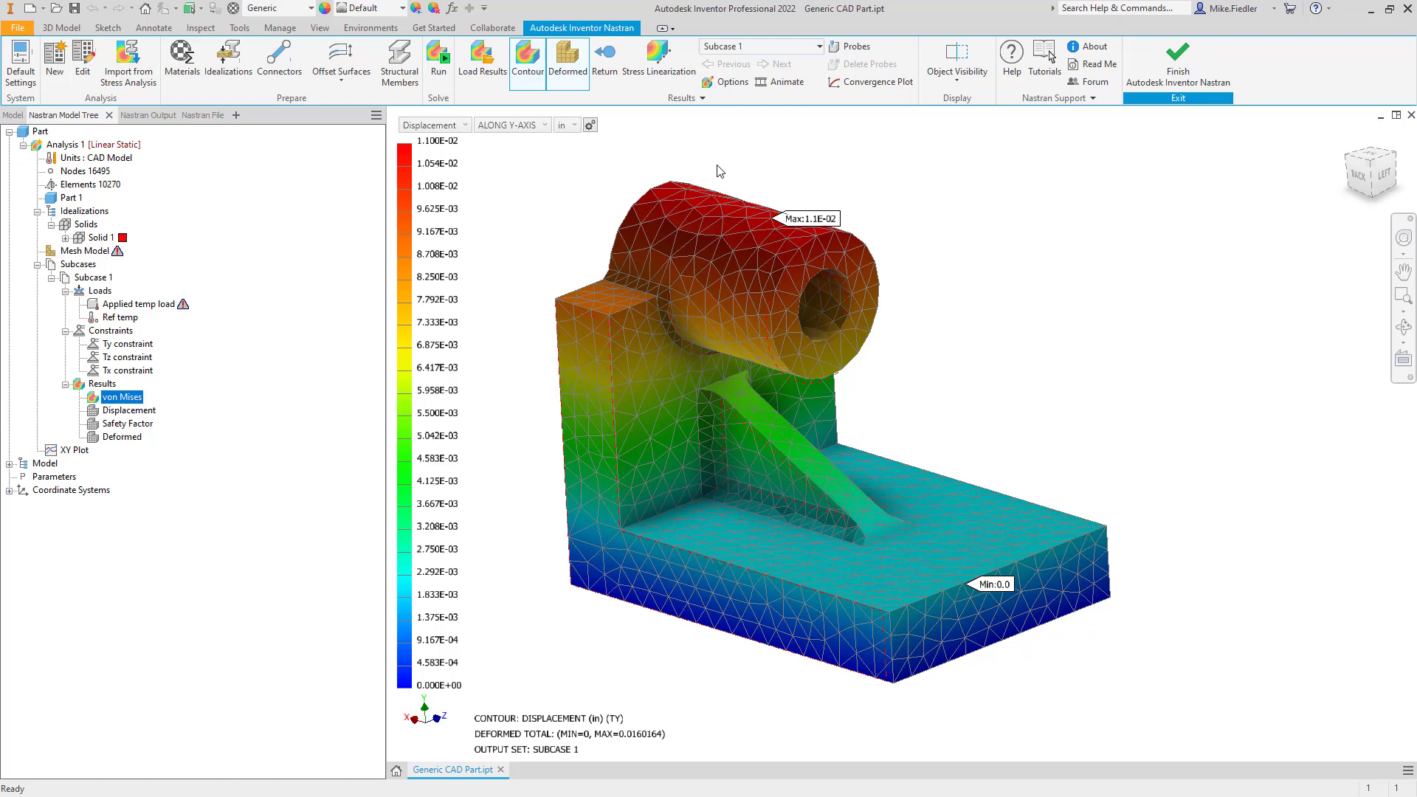
# Step: Return to model setup and open the Steel ASTM A36 material properties
pyautogui.click(611, 79)
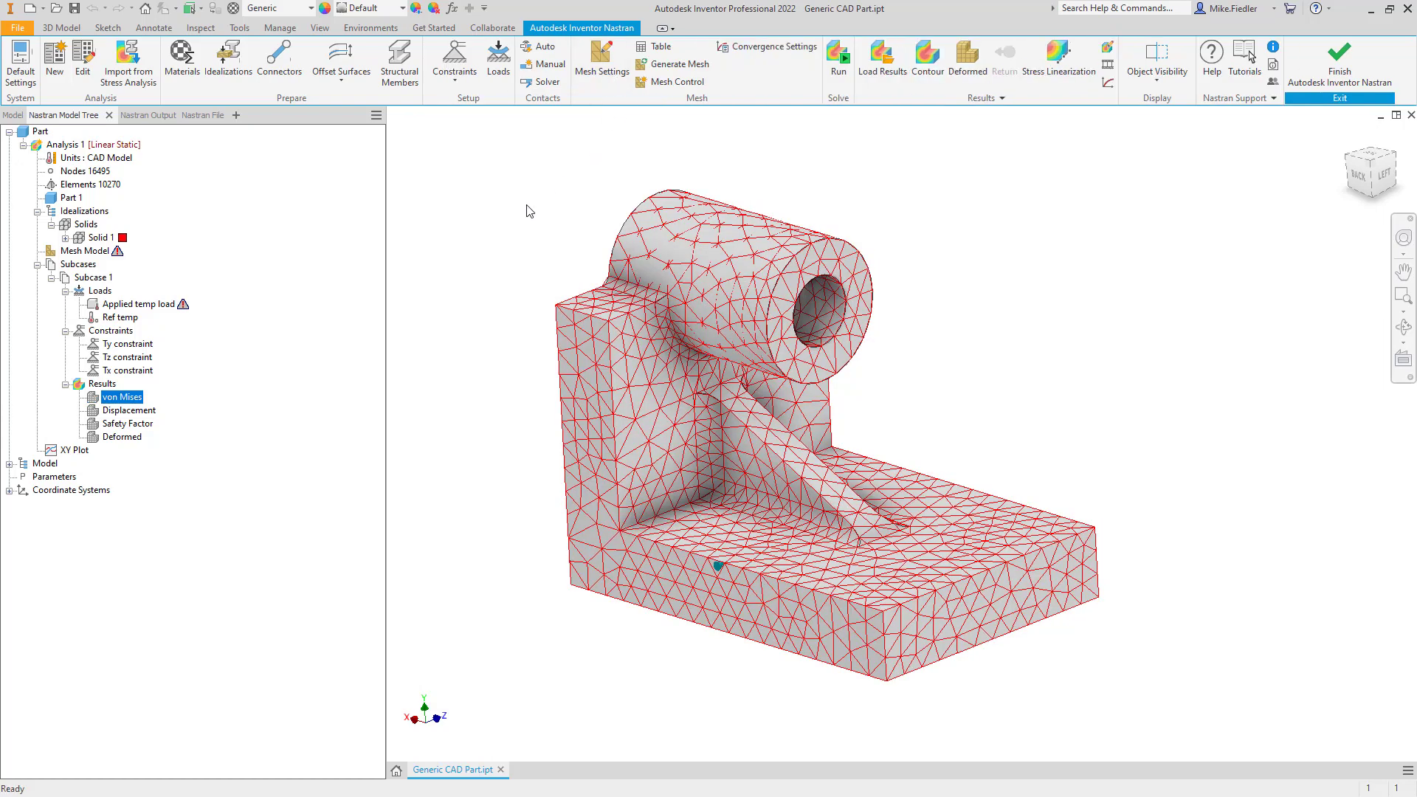
pyautogui.click(65, 238)
pyautogui.rightClick(134, 251)
pyautogui.click(170, 262)
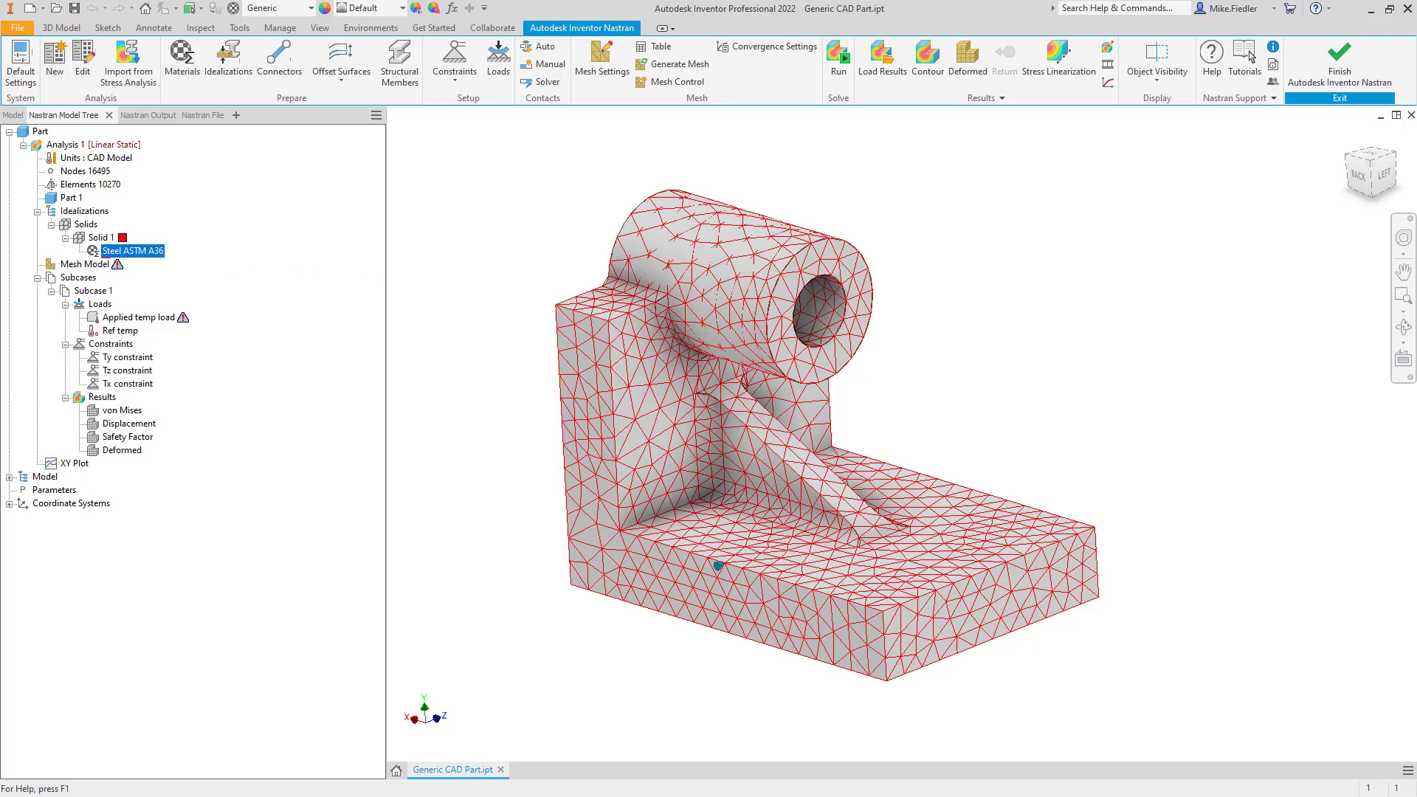
# Step: Compute 0.0000066667 × 330 × 5 = 0.011000055 in Calculator, then close it and the material
pyautogui.press('XF86Calculator')
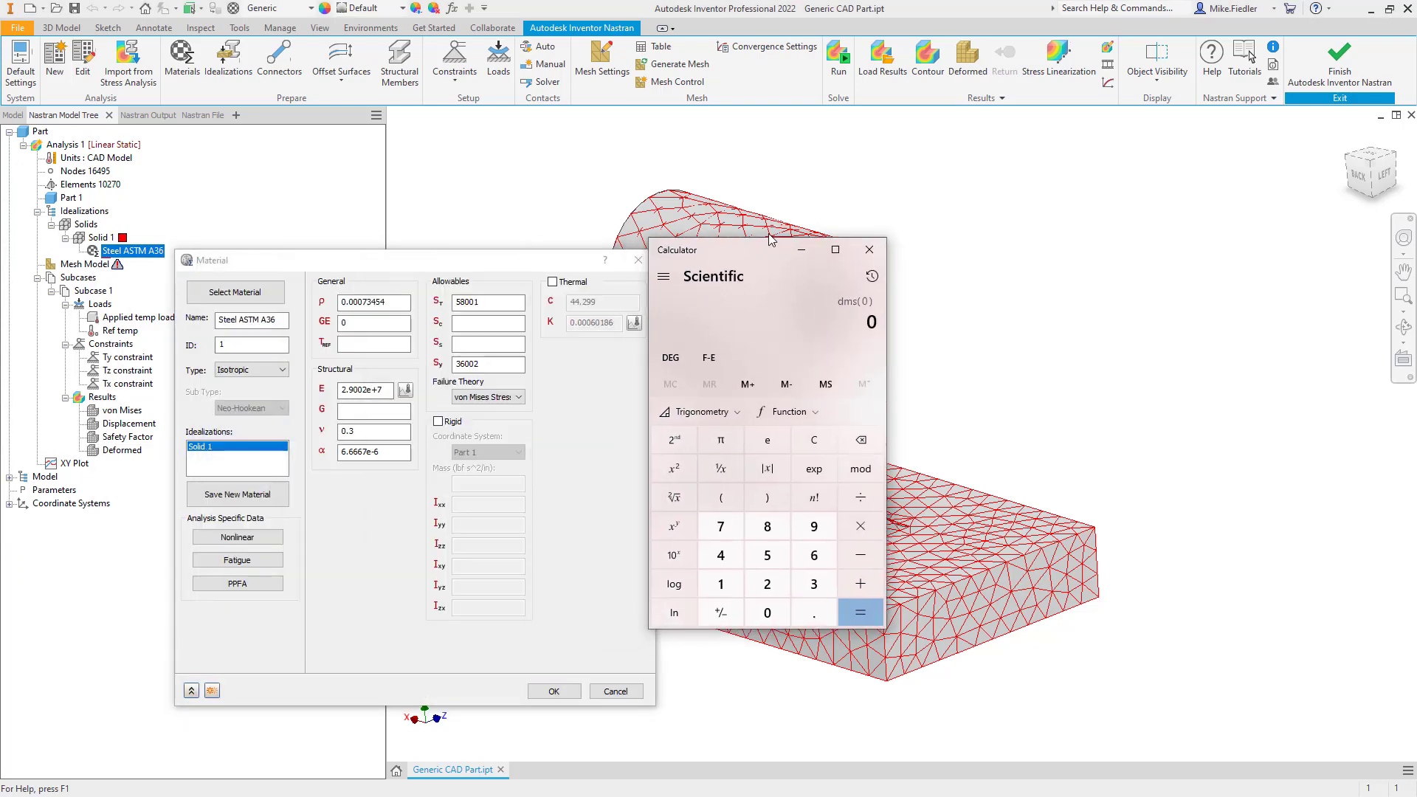
pyautogui.moveTo(776, 255); pyautogui.dragTo(745, 196)
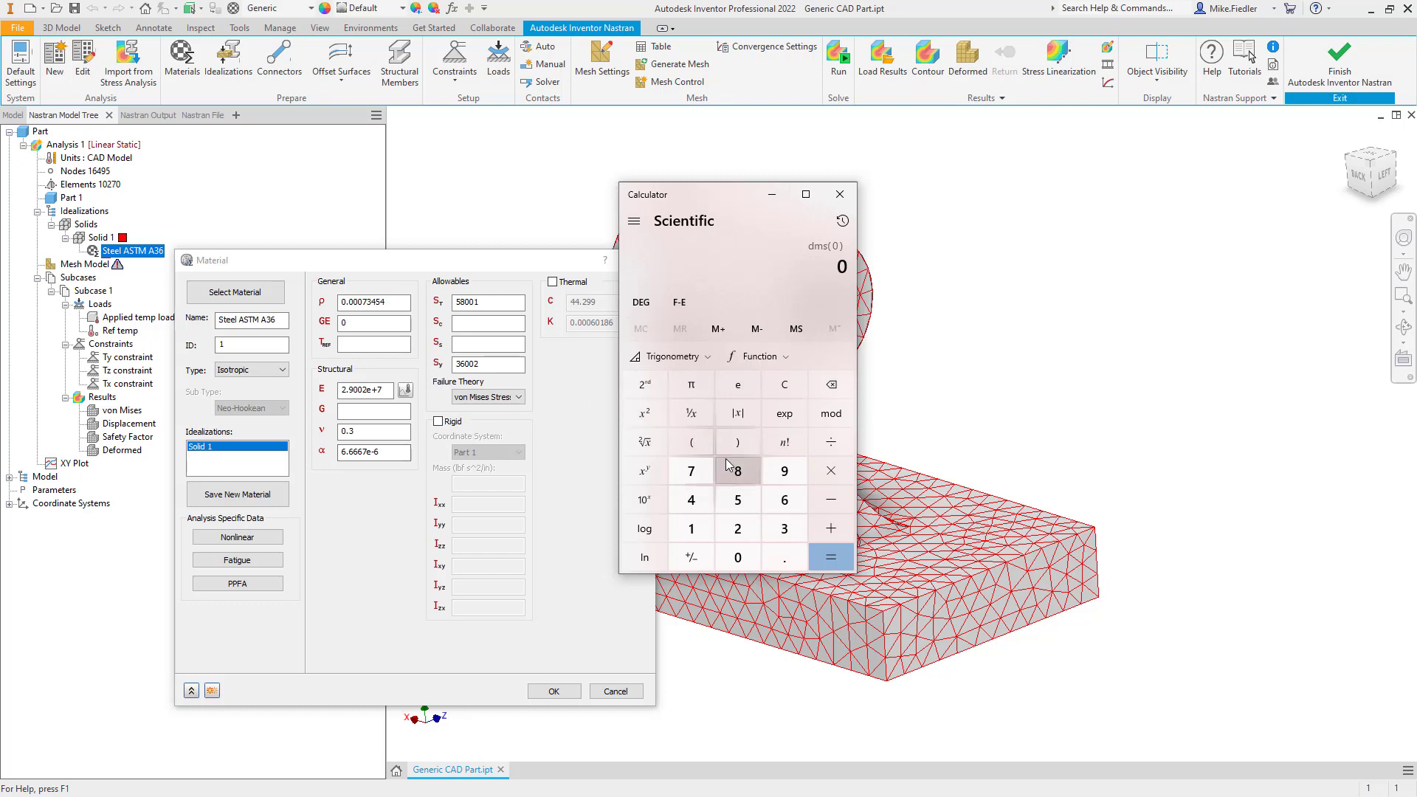
pyautogui.write('.0')
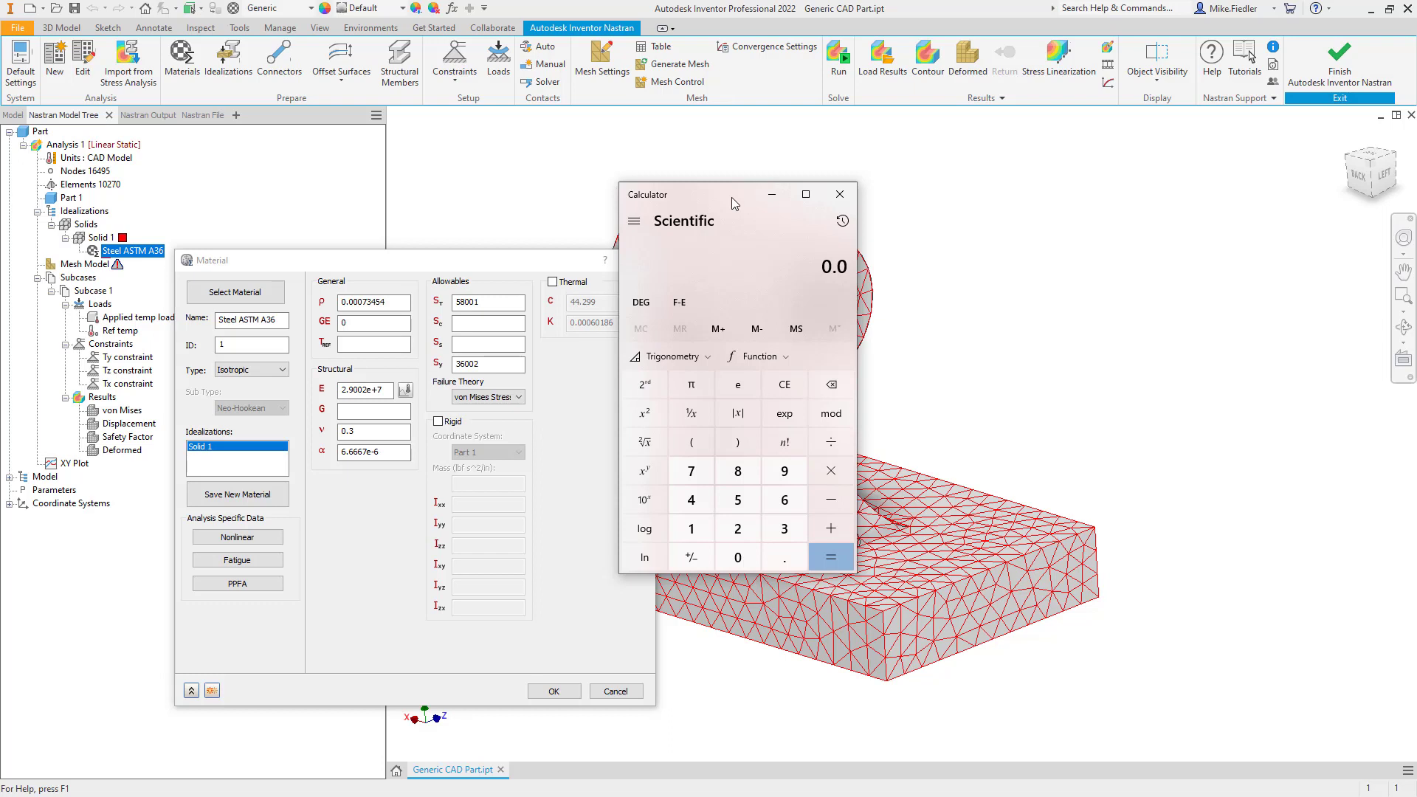
pyautogui.write('000066667')
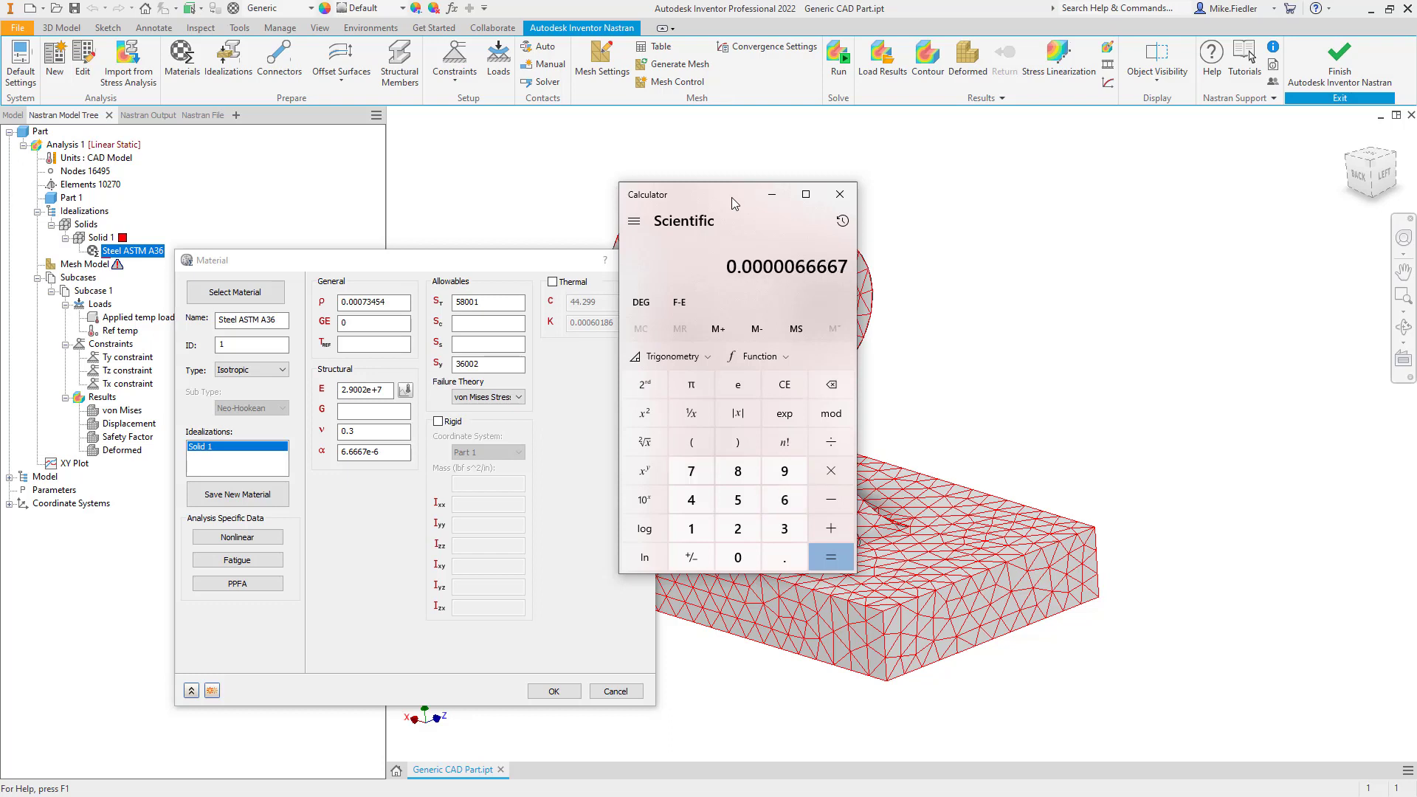
pyautogui.click(837, 472)
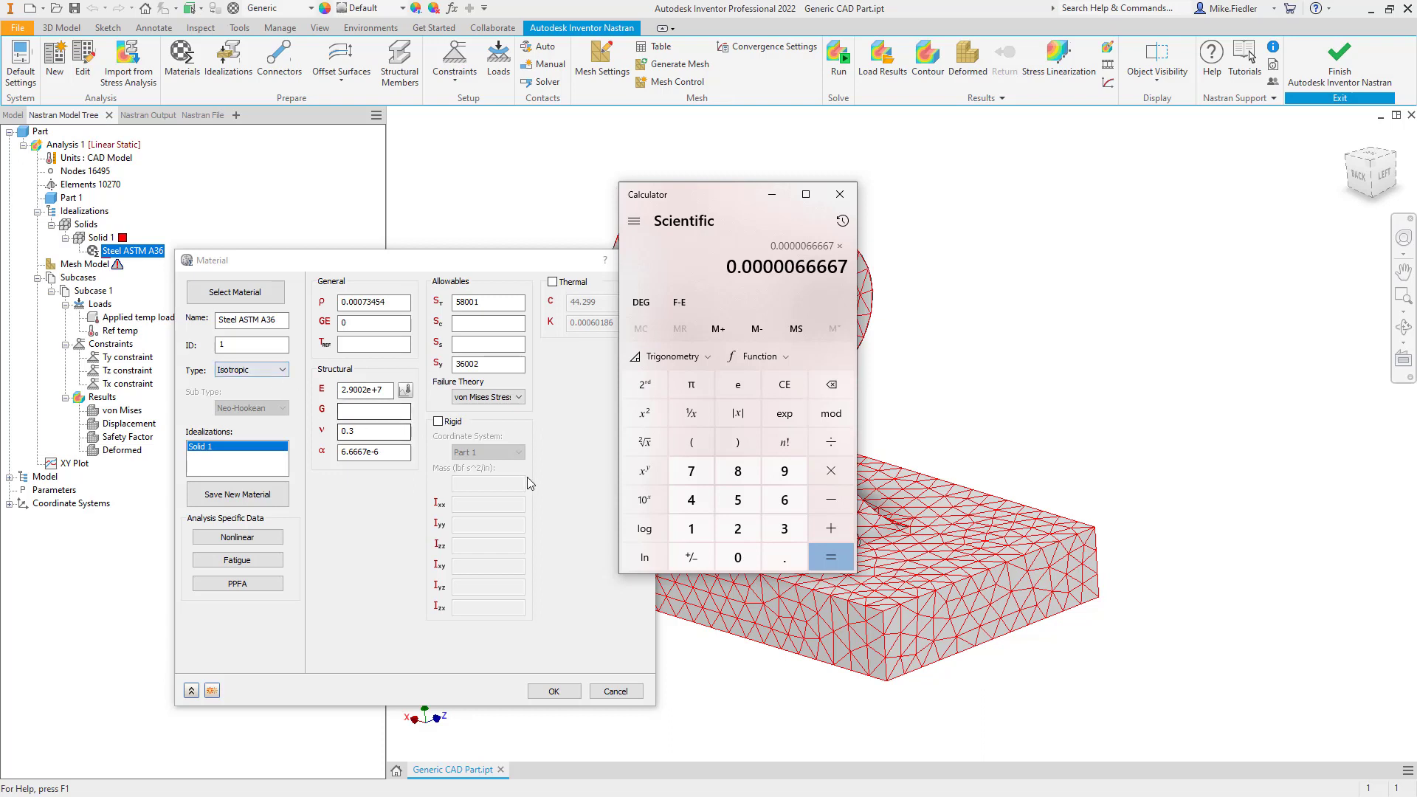
pyautogui.click(773, 537)
pyautogui.click(773, 537)
pyautogui.click(735, 559)
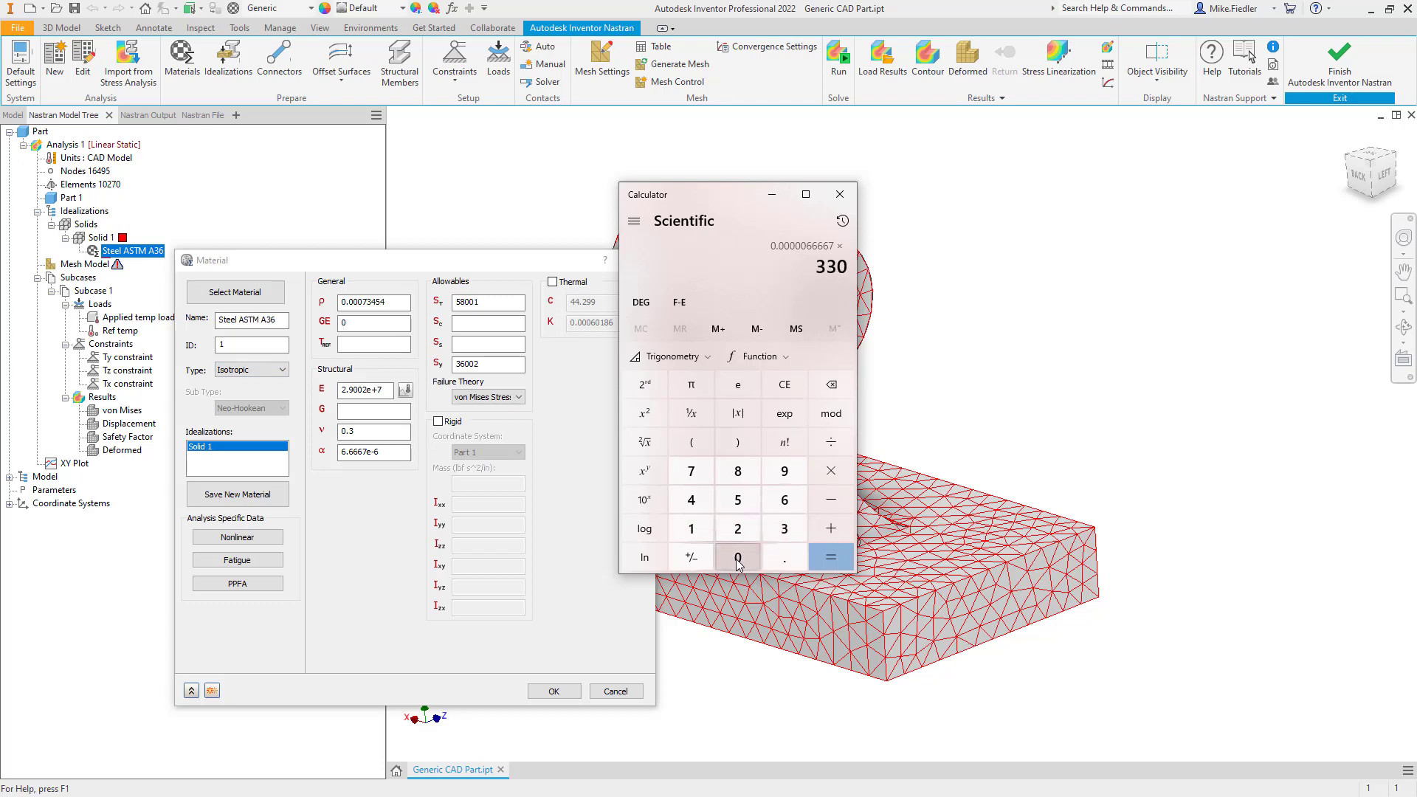
pyautogui.click(834, 472)
pyautogui.click(738, 502)
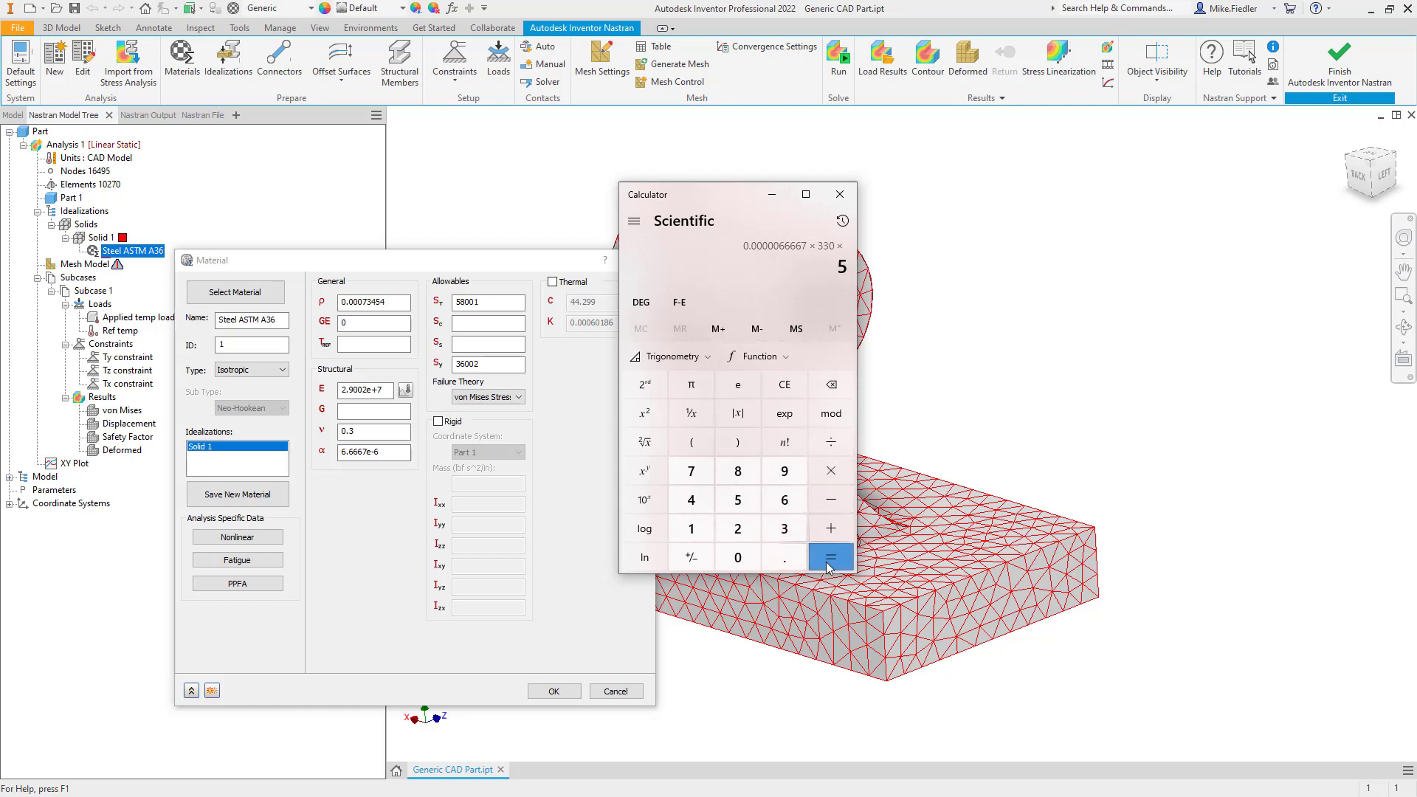
pyautogui.click(829, 558)
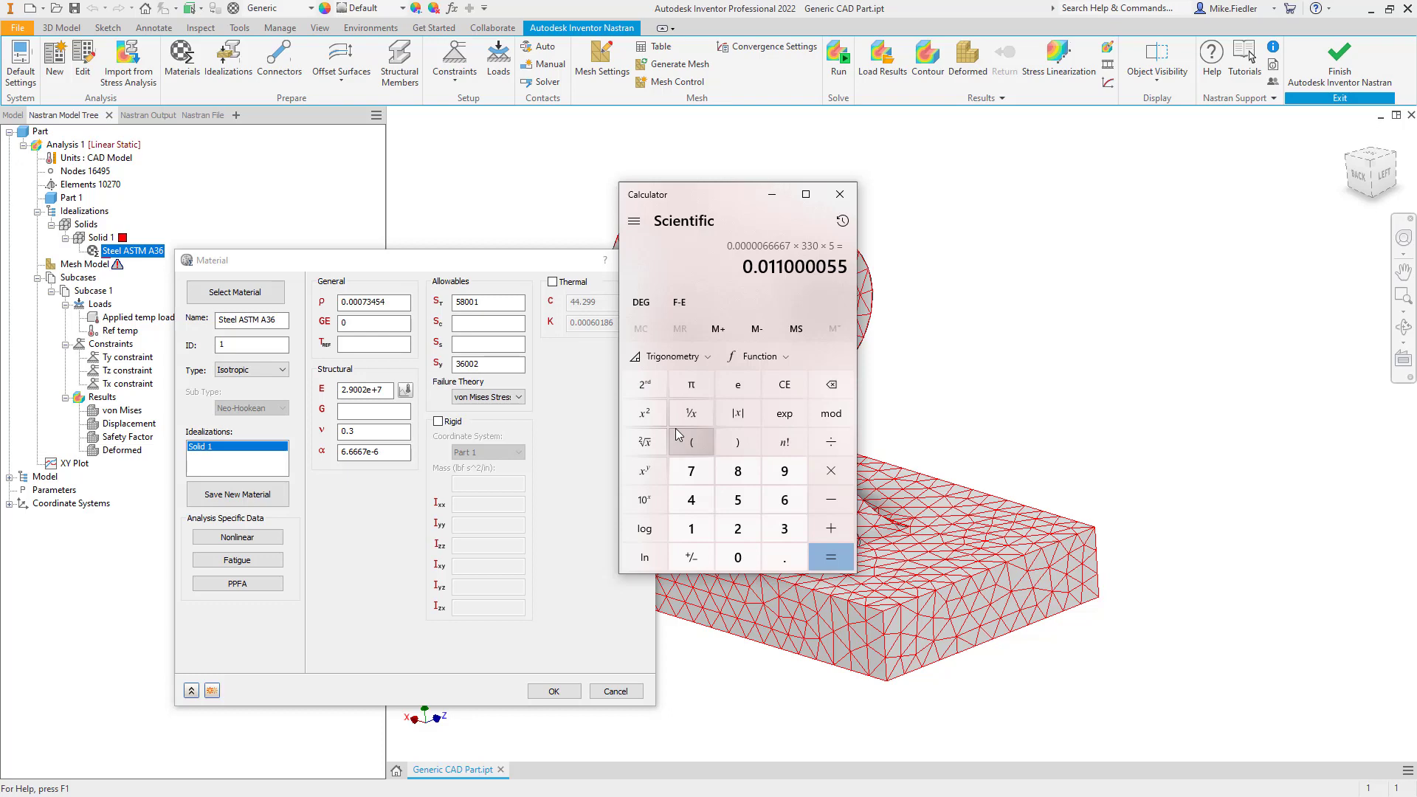
pyautogui.click(839, 194)
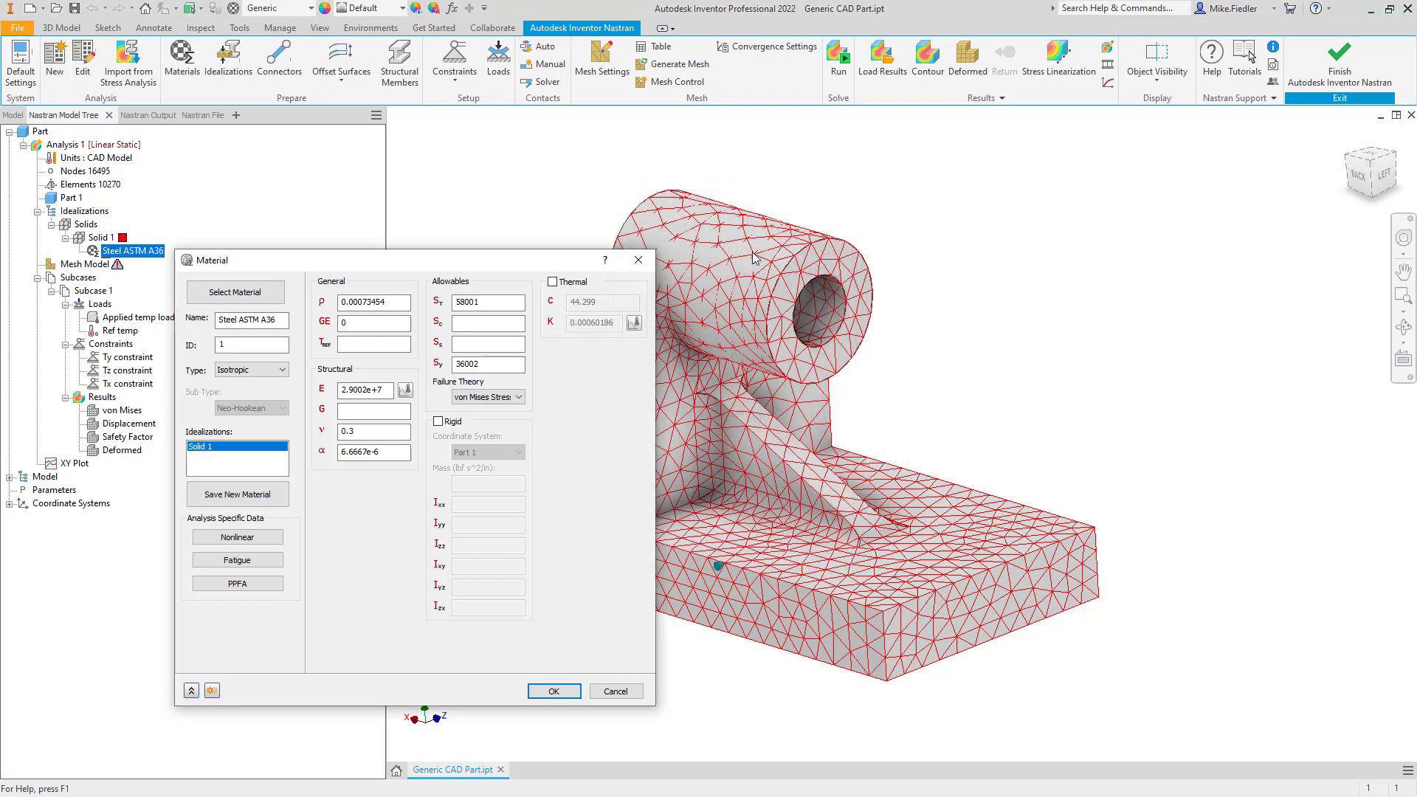
pyautogui.click(556, 693)
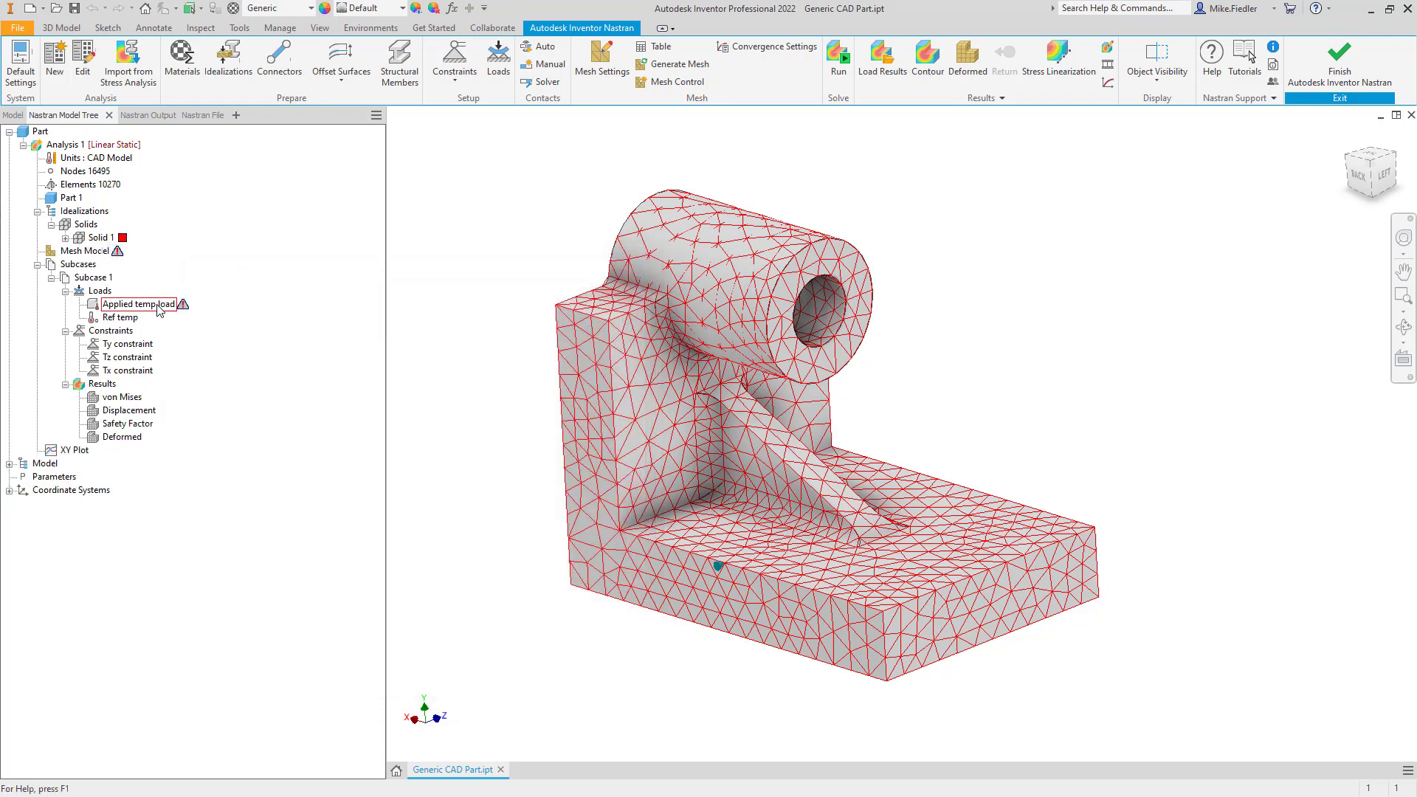
# Step: Delete the Ref temp load from the analysis
pyautogui.moveTo(127, 322)
pyautogui.click(120, 322)
pyautogui.doubleClick(120, 323)
pyautogui.rightClick(111, 321)
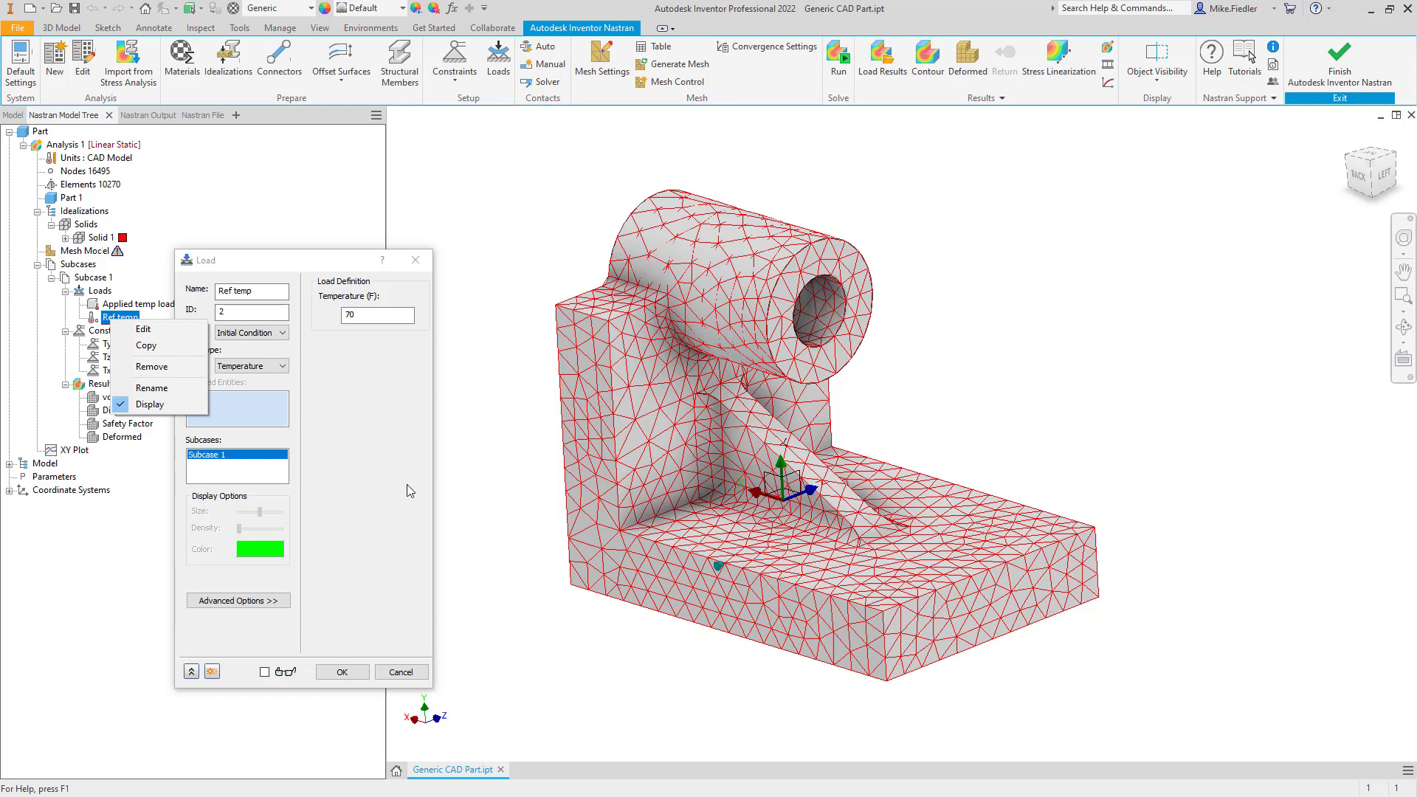
pyautogui.click(401, 672)
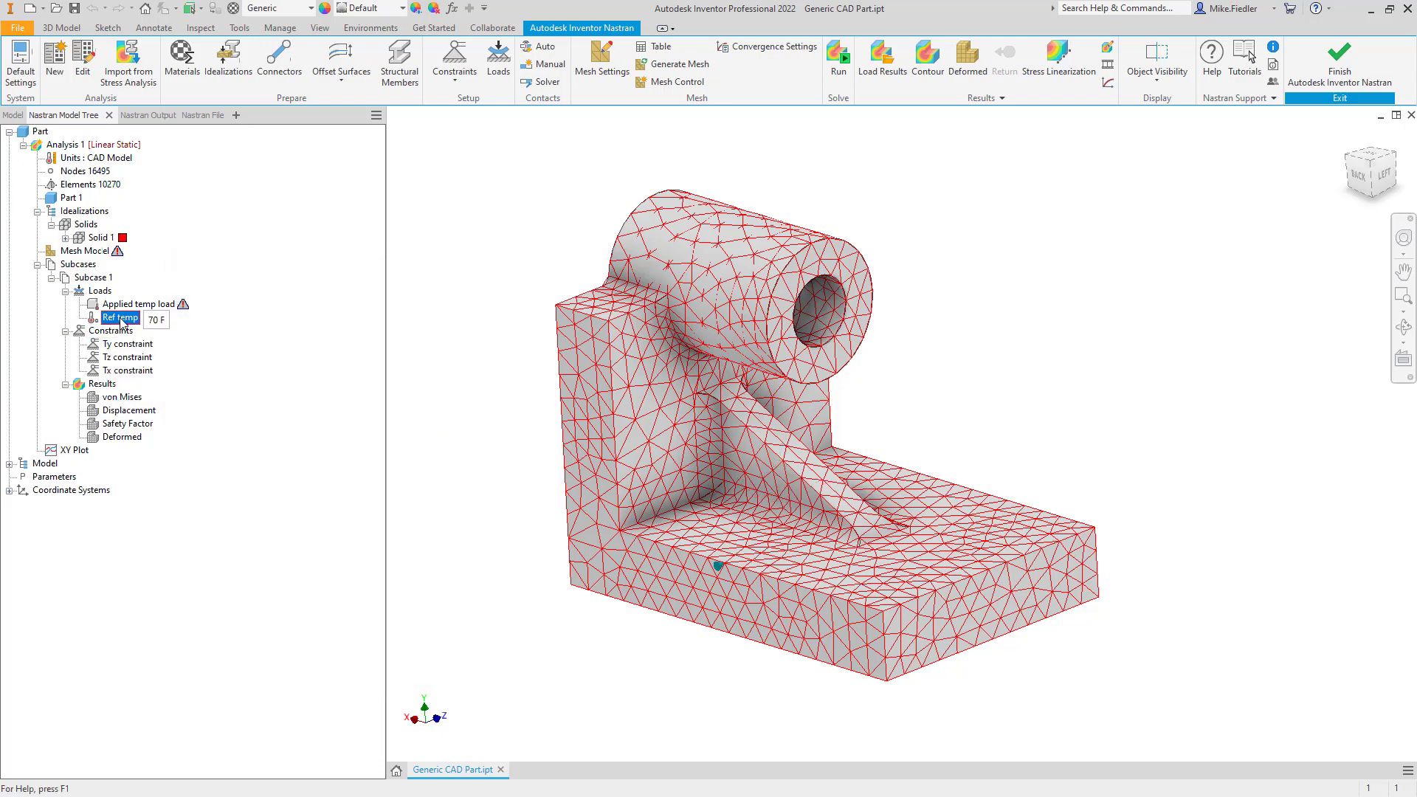
pyautogui.rightClick(122, 322)
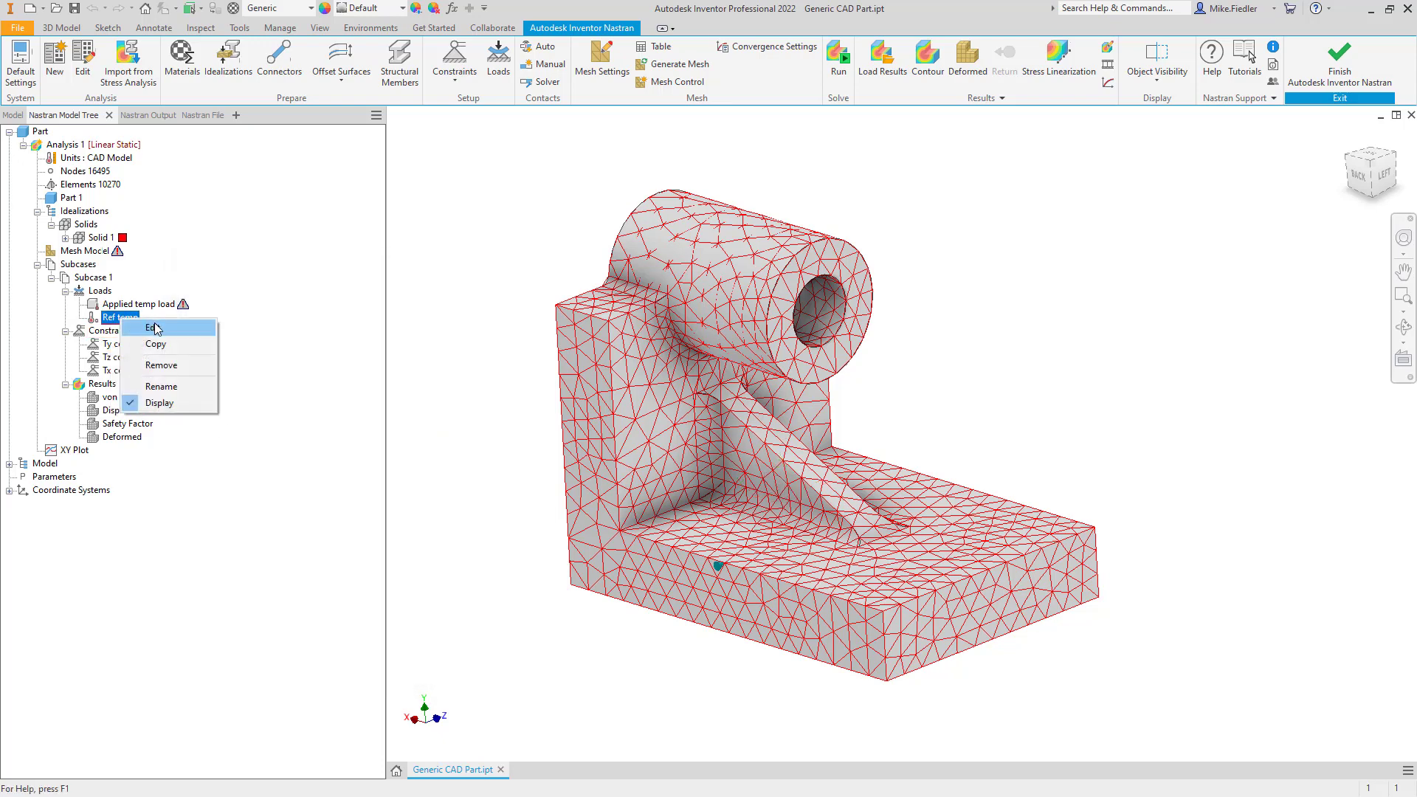
pyautogui.click(184, 369)
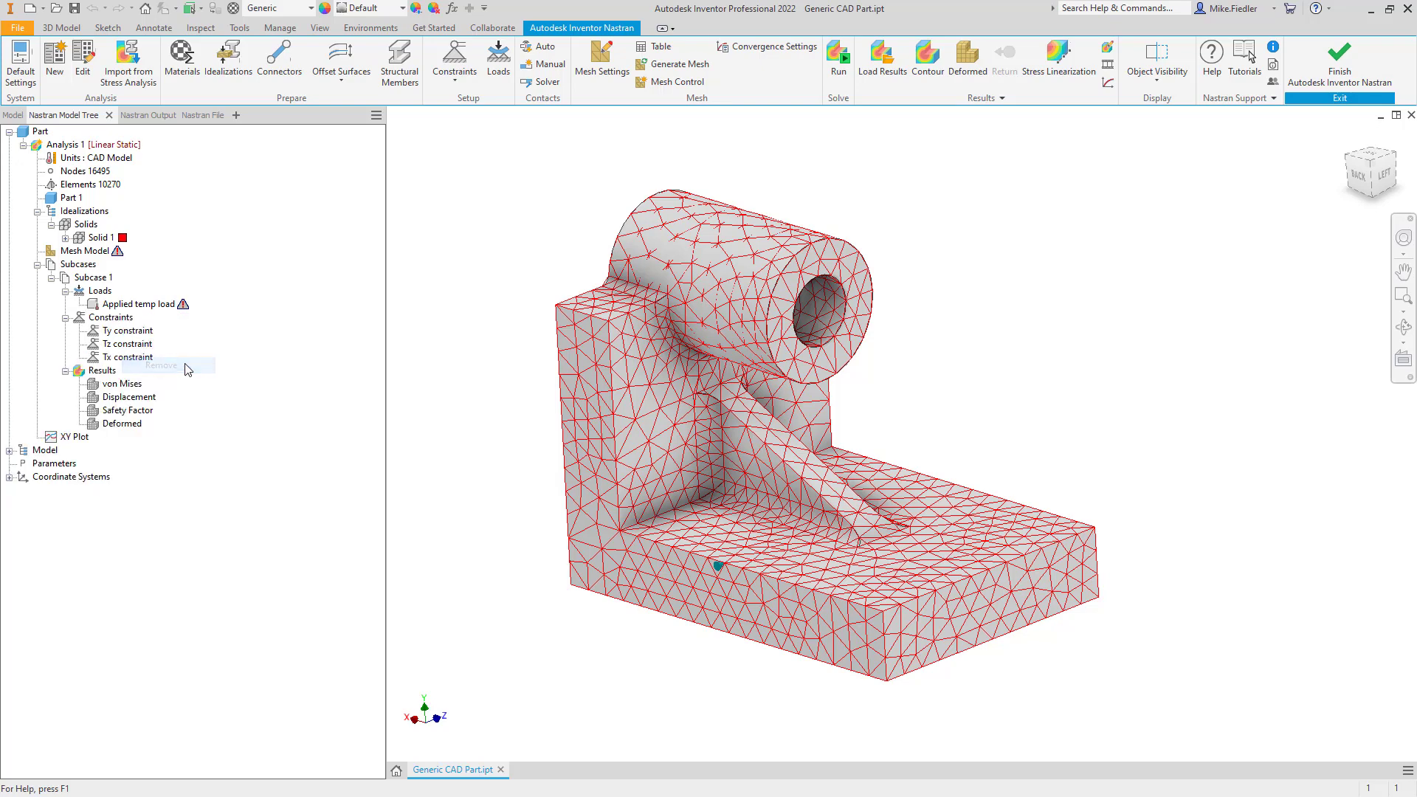
# Step: Check that the Applied temp load remains at 400
pyautogui.rightClick(133, 310)
pyautogui.click(158, 313)
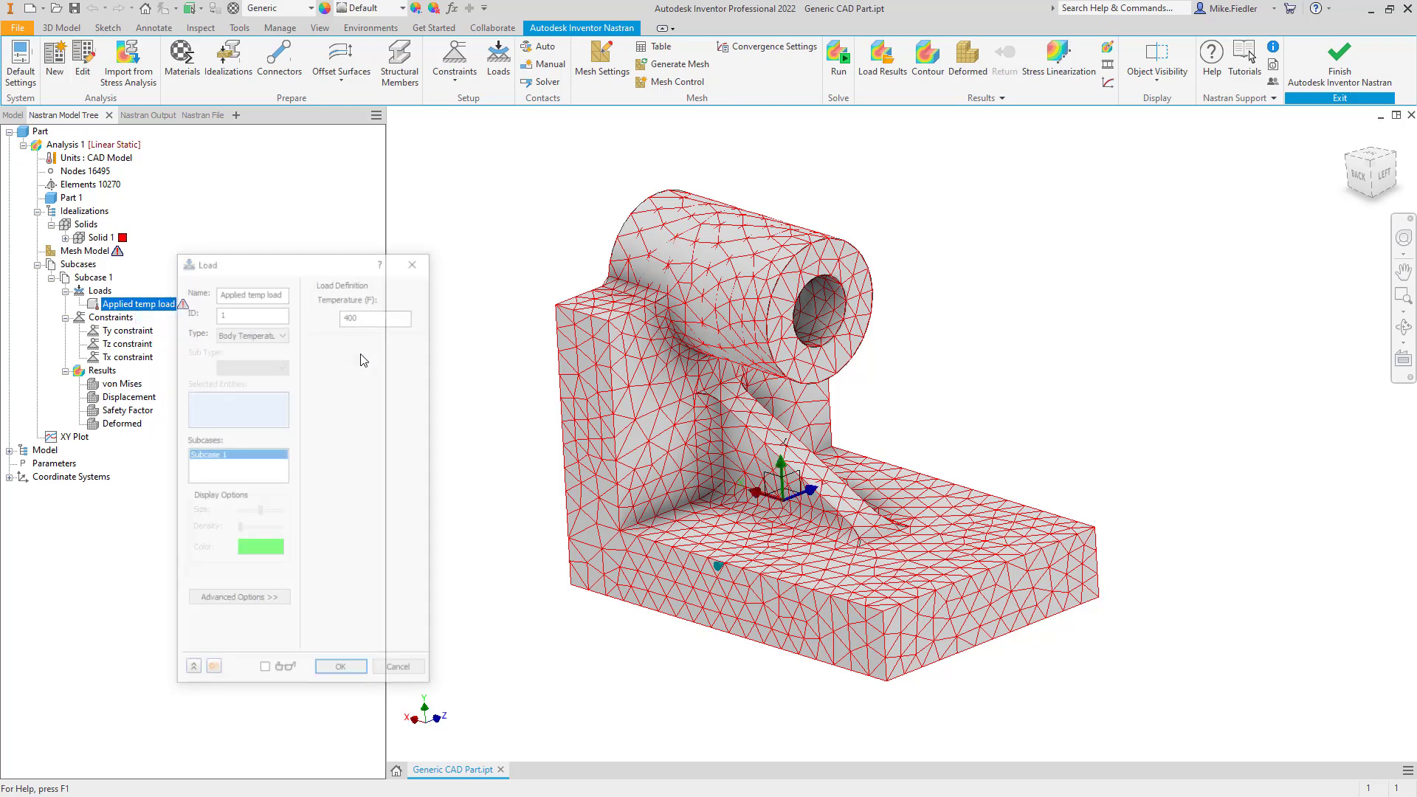
pyautogui.click(342, 672)
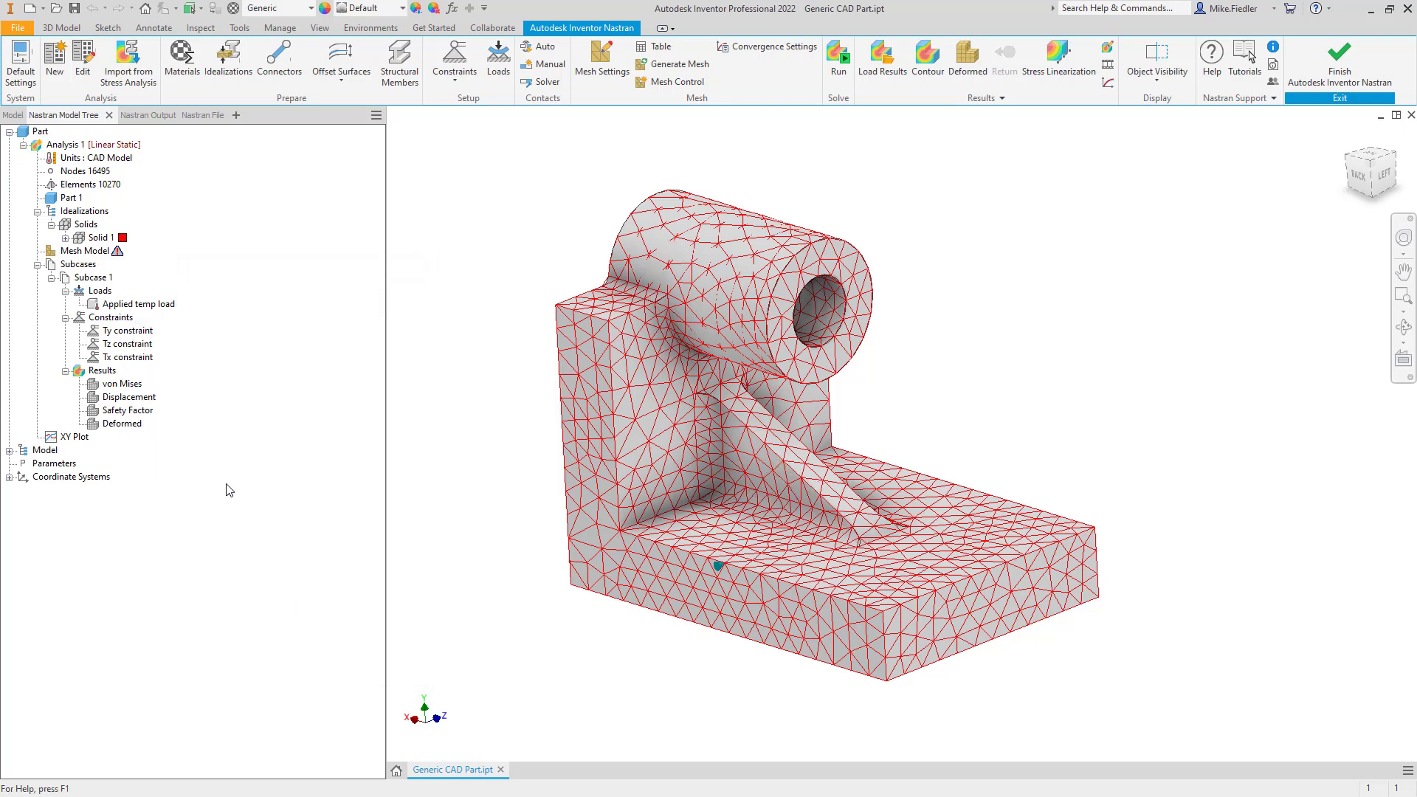
# Step: Set the Steel ASTM A36 material's reference temperature to 70
pyautogui.click(65, 237)
pyautogui.click(137, 255)
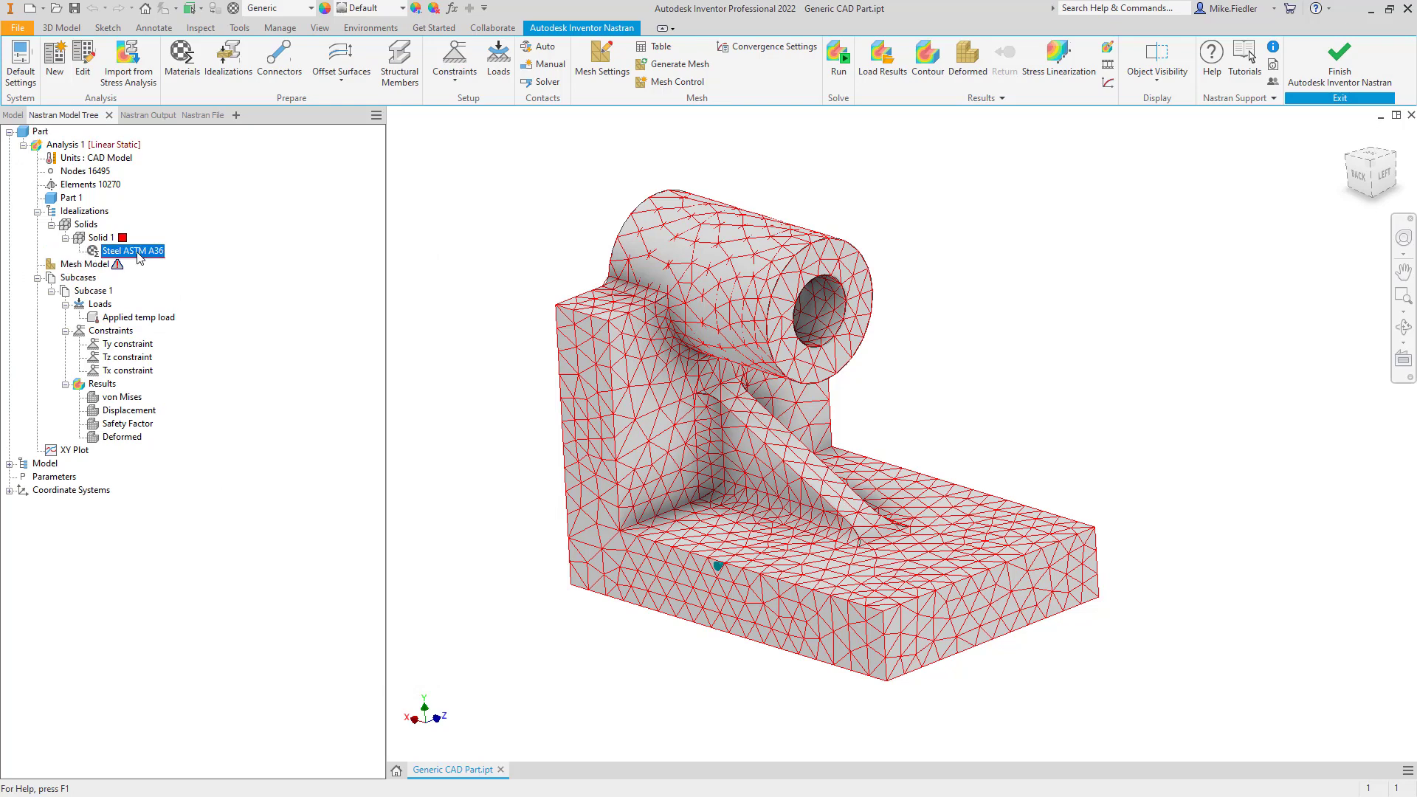
pyautogui.doubleClick(137, 253)
pyautogui.click(386, 345)
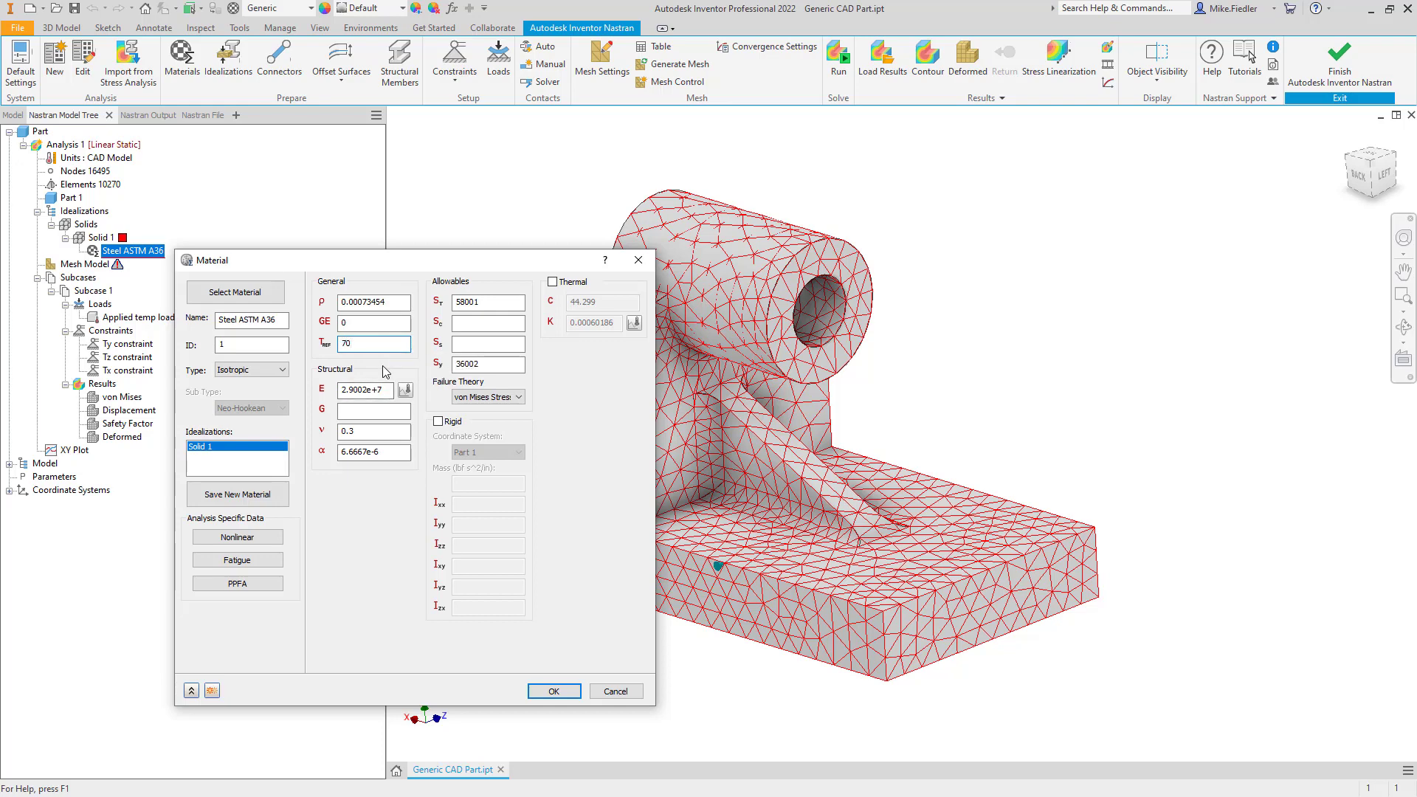
pyautogui.click(552, 690)
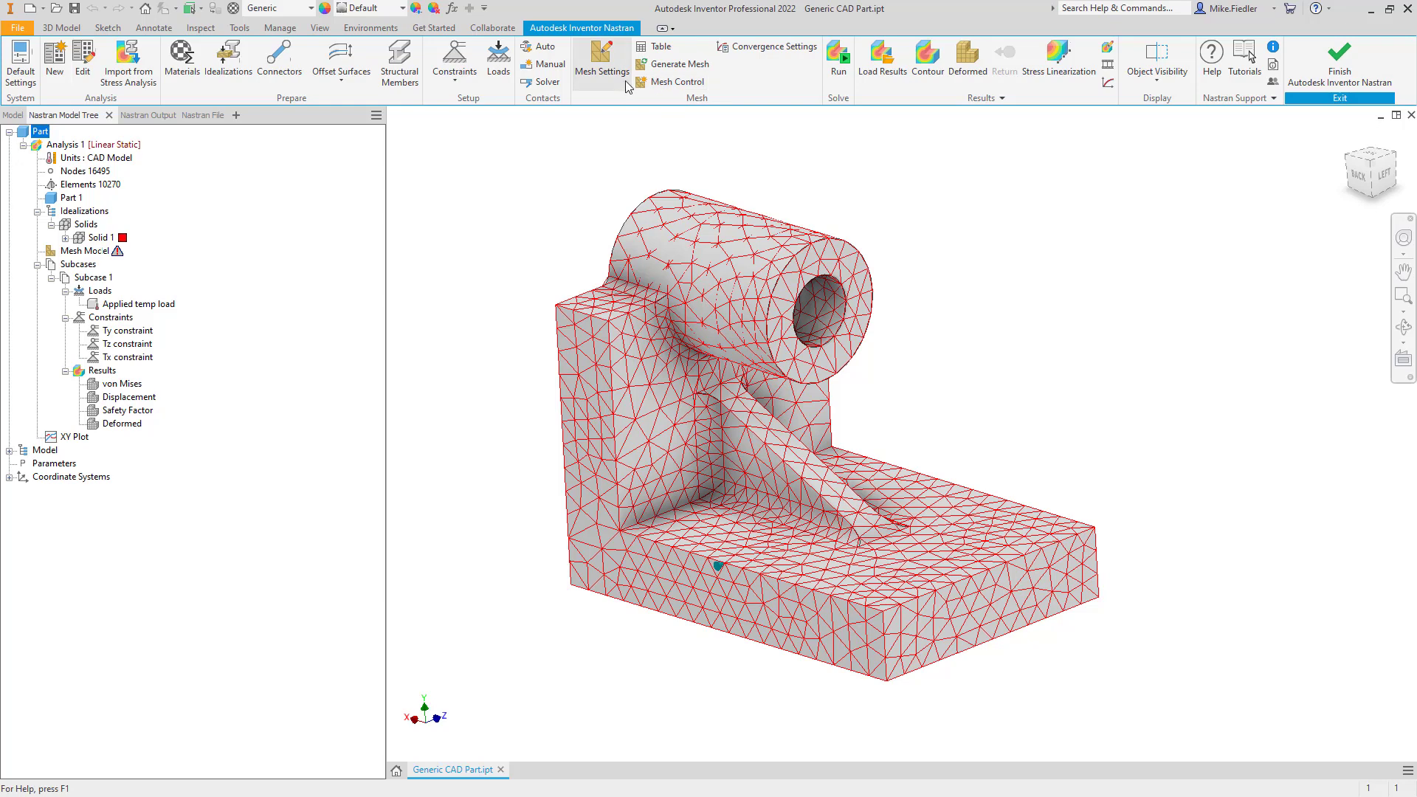
# Step: Regenerate the mesh, run the Nastran solve, and dismiss the solution-complete message
pyautogui.click(678, 64)
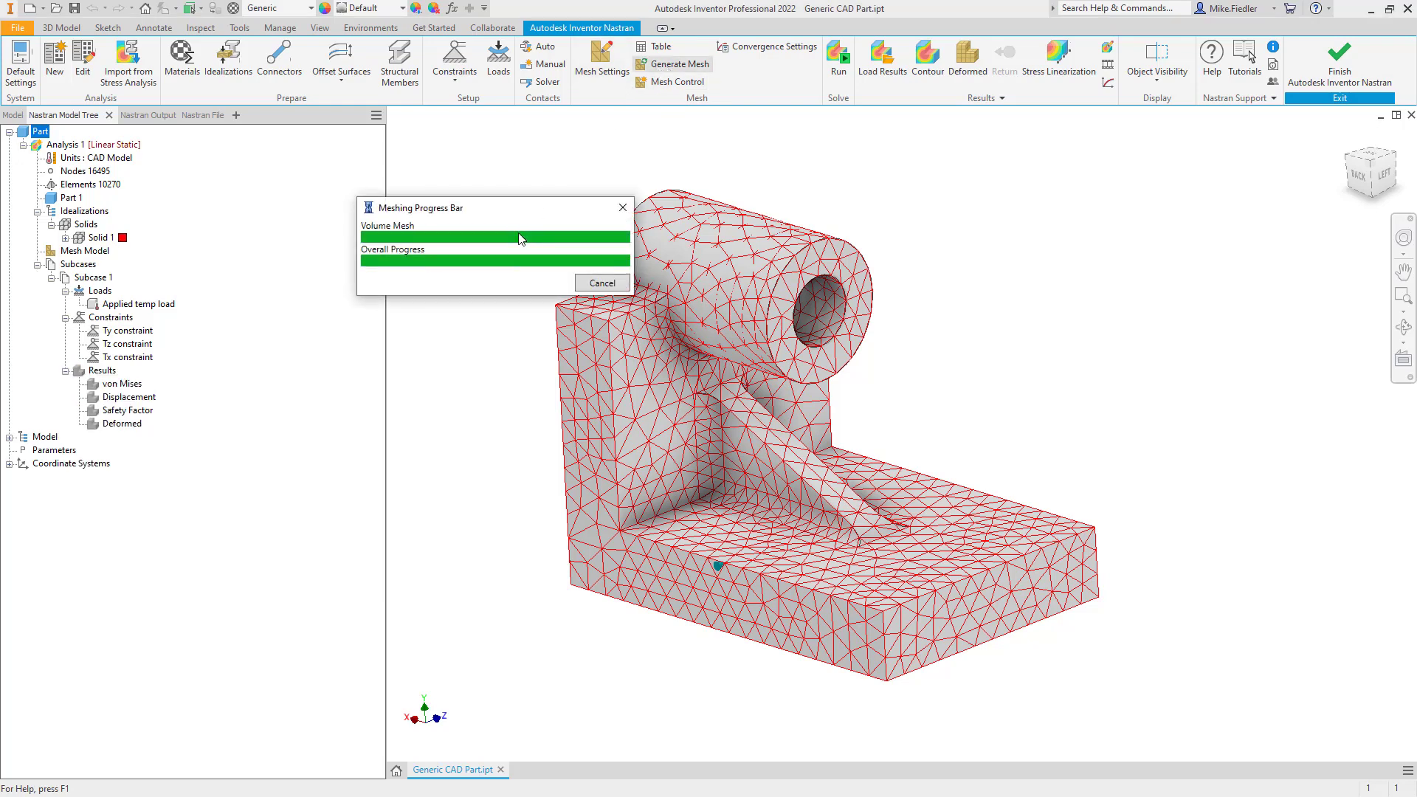
pyautogui.click(834, 58)
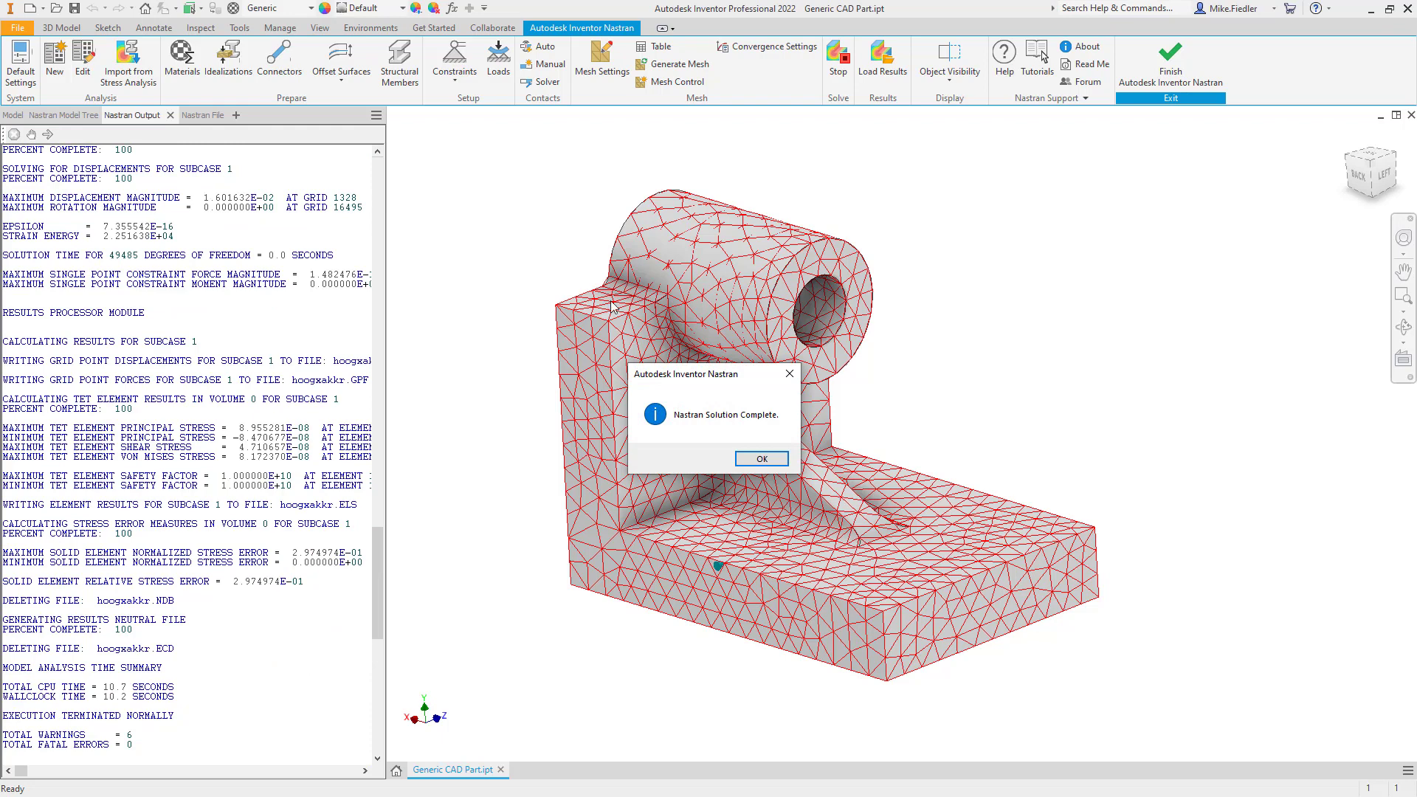
pyautogui.click(771, 459)
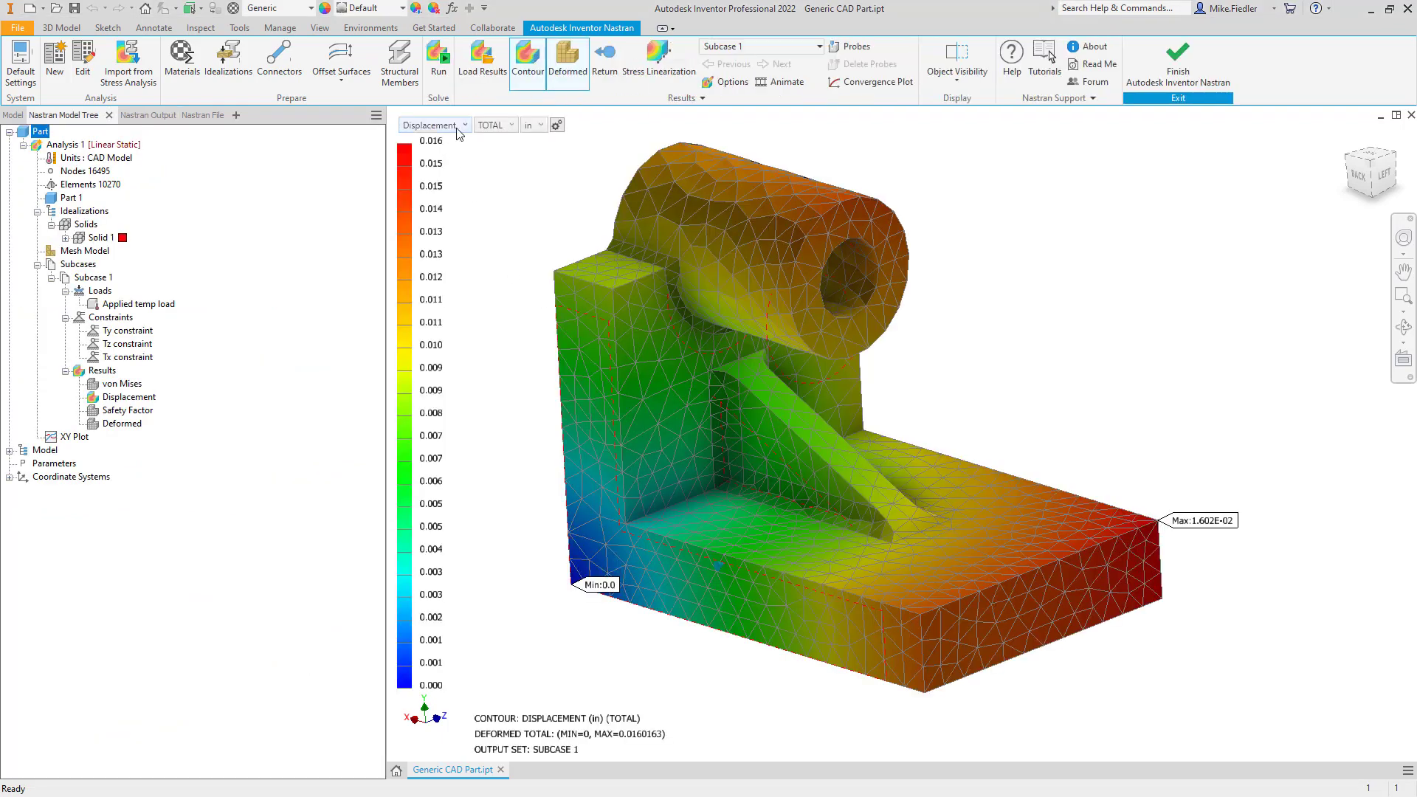
# Step: Switch the displacement component to Along Y-Axis, confirming the 1.1E-02 peak, then exit results
pyautogui.click(507, 125)
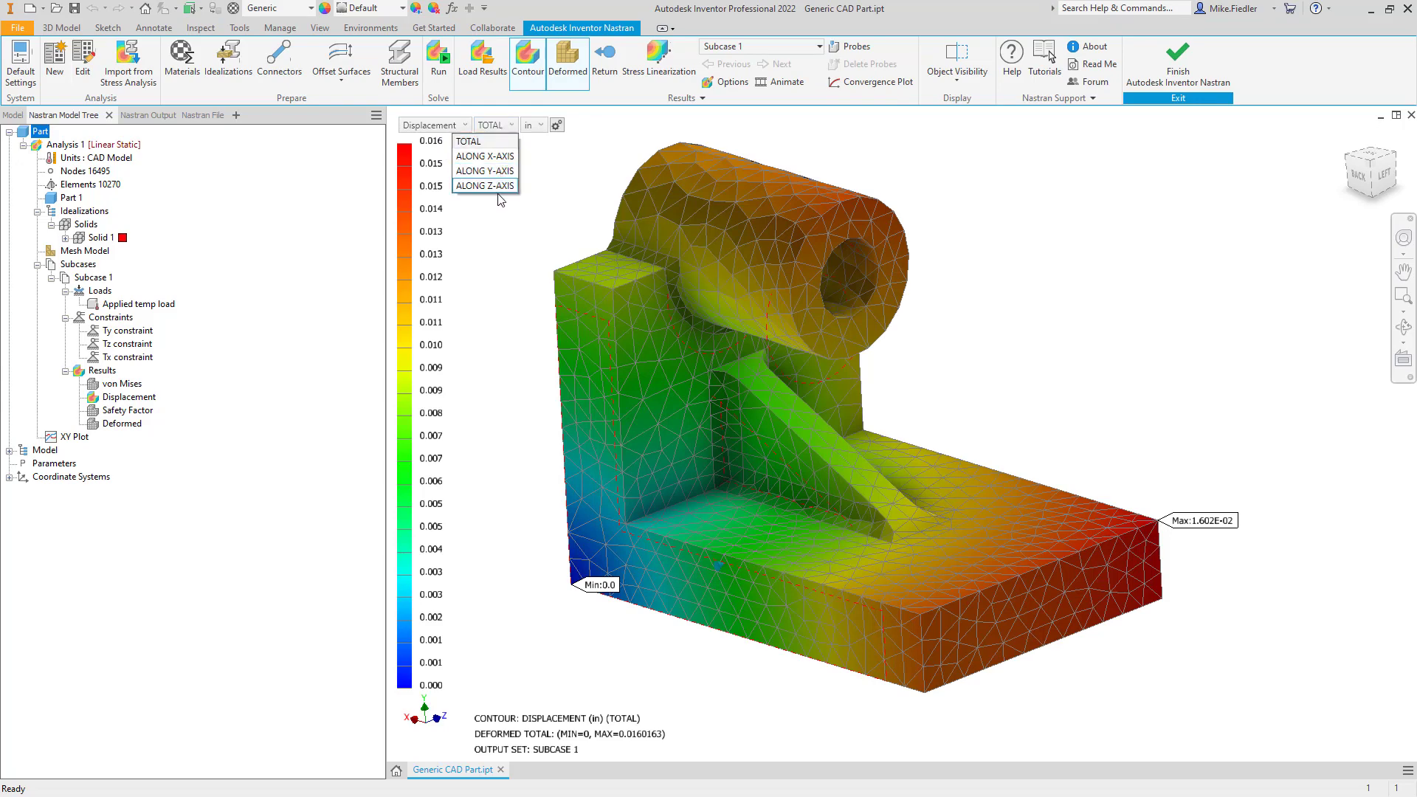
pyautogui.click(506, 171)
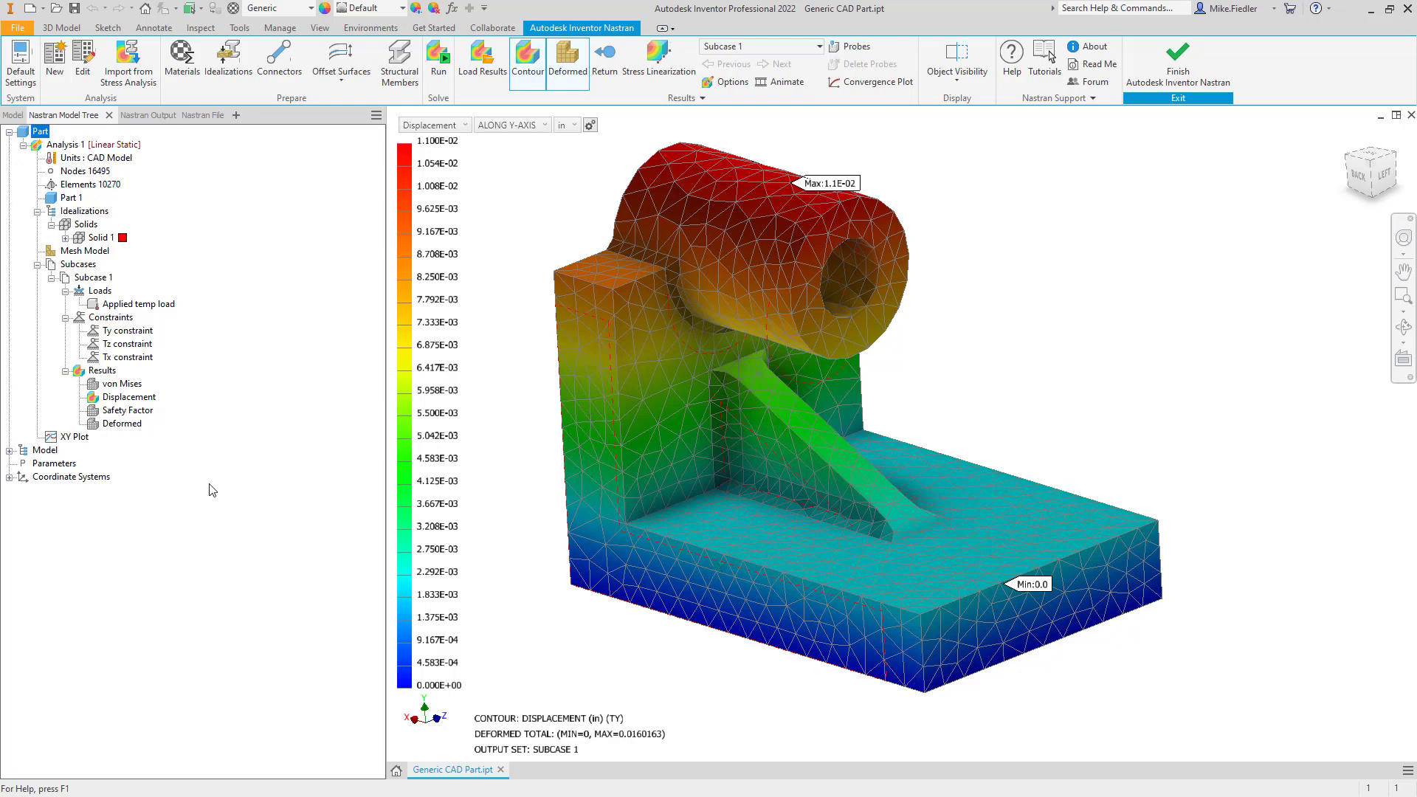
pyautogui.click(605, 66)
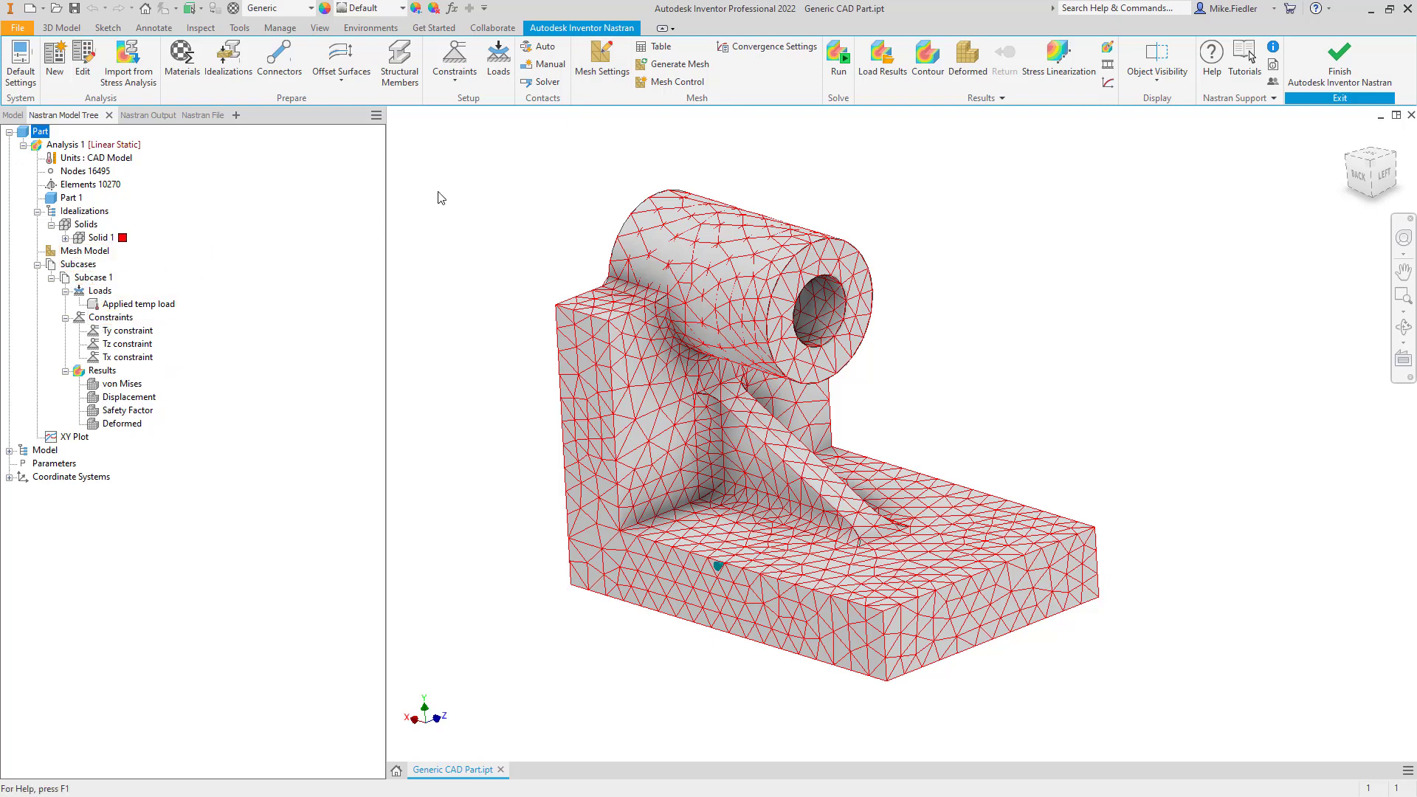
# Step: Start a new load, browse its load types, and discard it
pyautogui.click(496, 72)
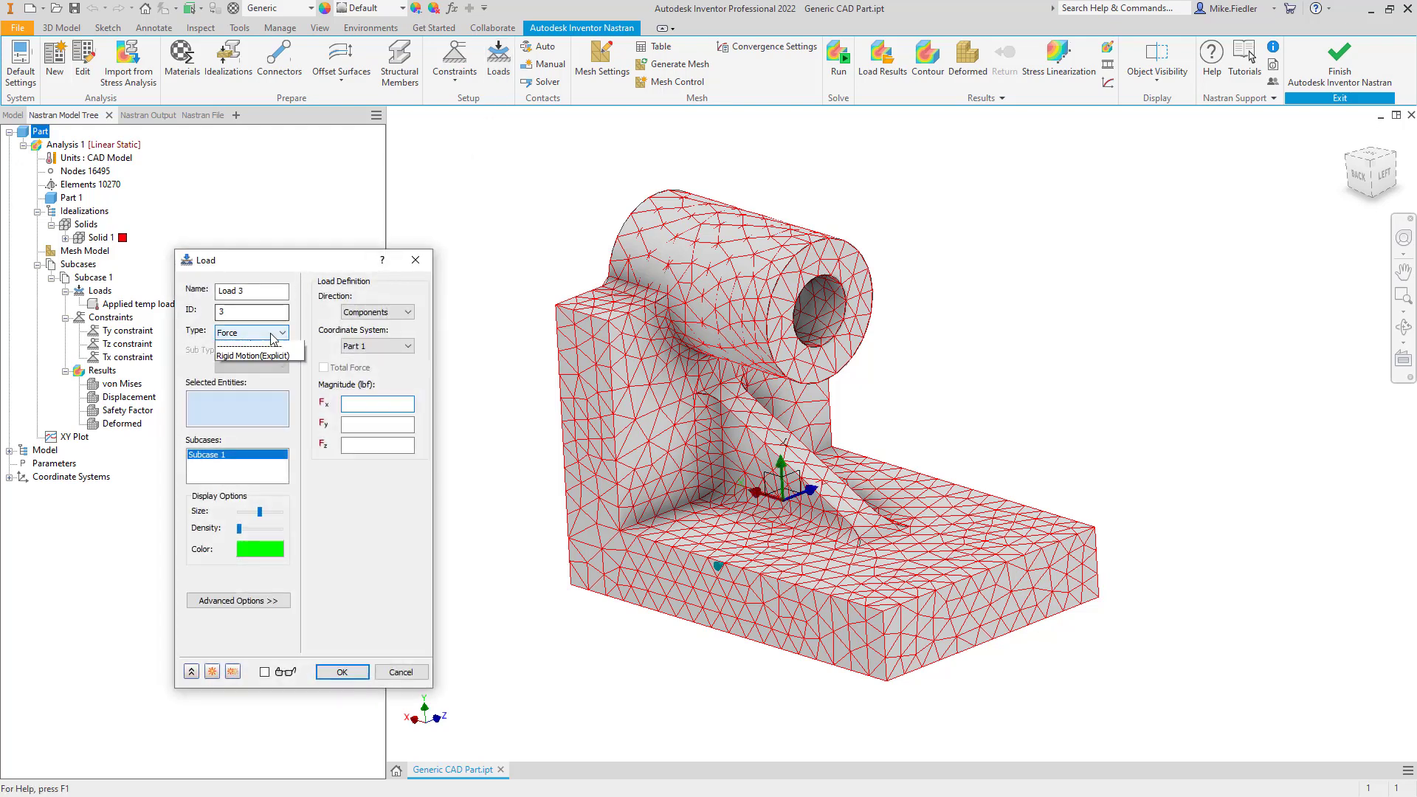
pyautogui.click(274, 339)
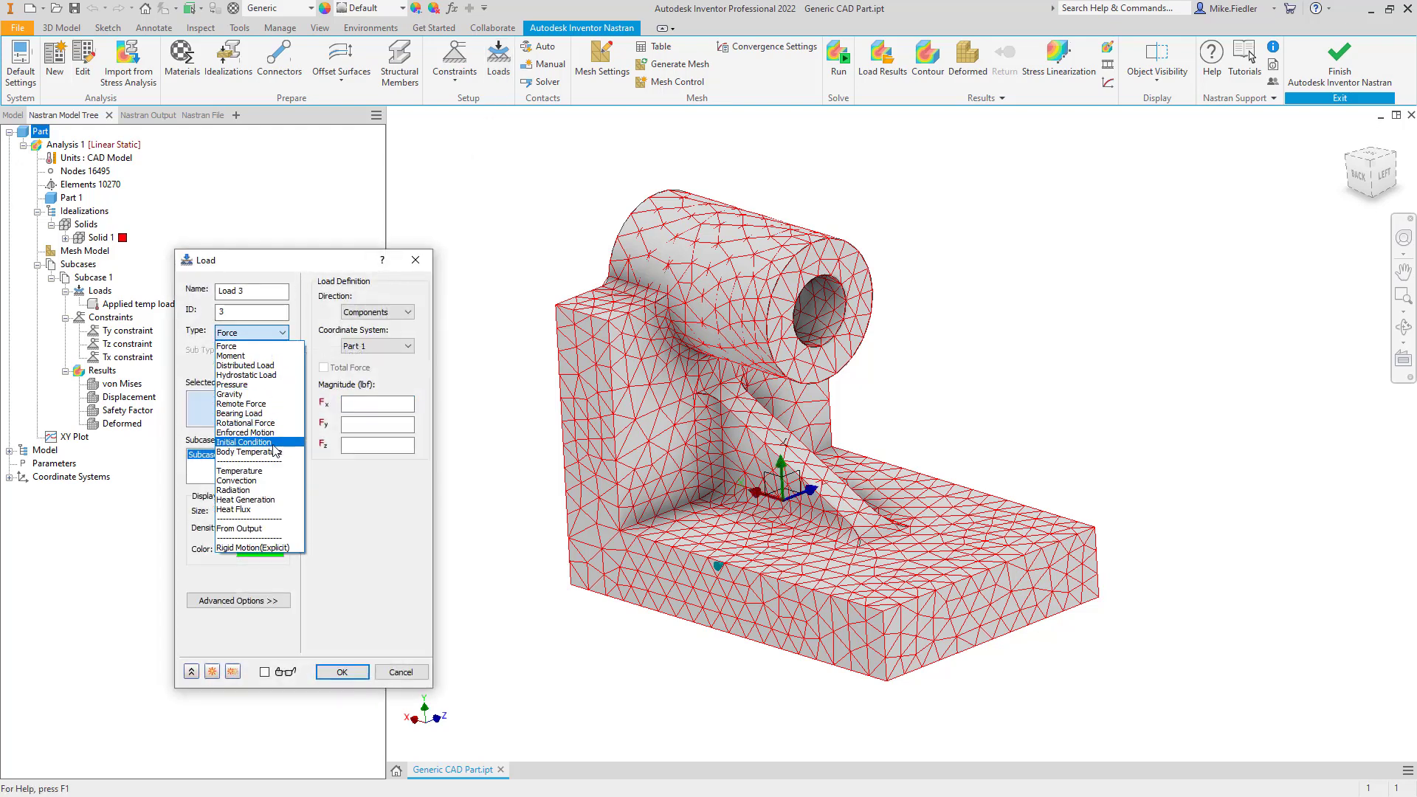
pyautogui.click(416, 262)
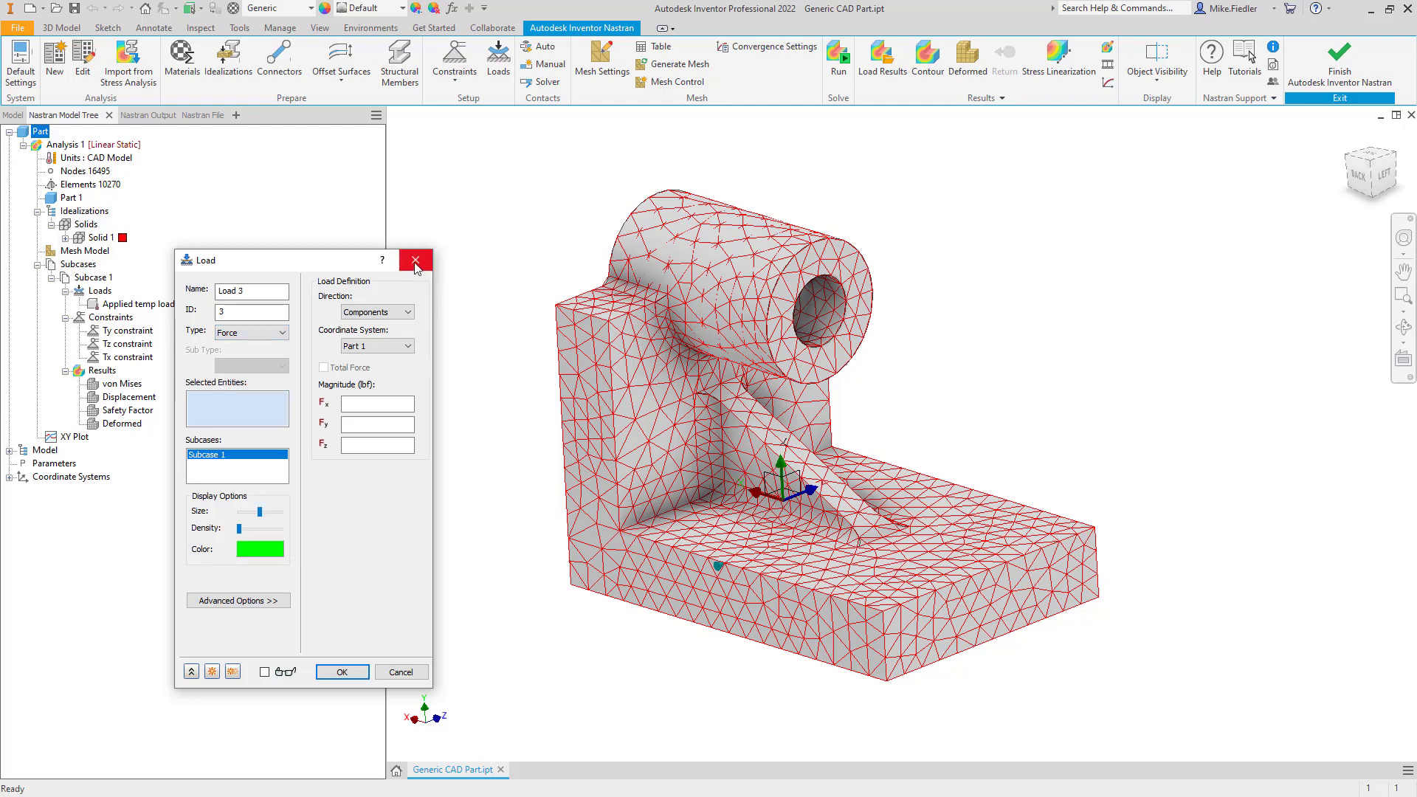
pyautogui.click(416, 263)
# Step: Reopen Steel ASTM A36 and confirm its reference temperature is still 70
pyautogui.click(65, 237)
pyautogui.click(133, 251)
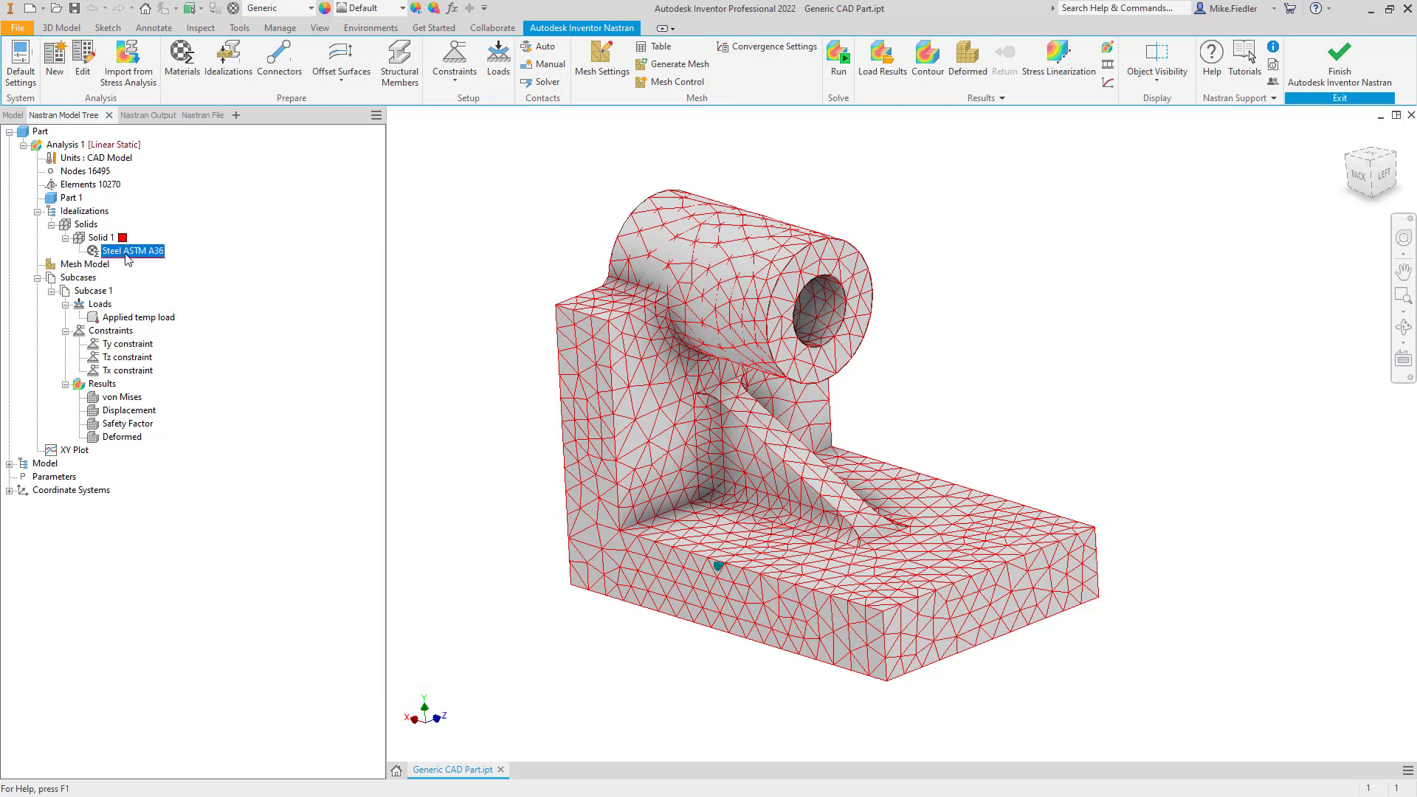
pyautogui.click(358, 345)
pyautogui.doubleClick(357, 345)
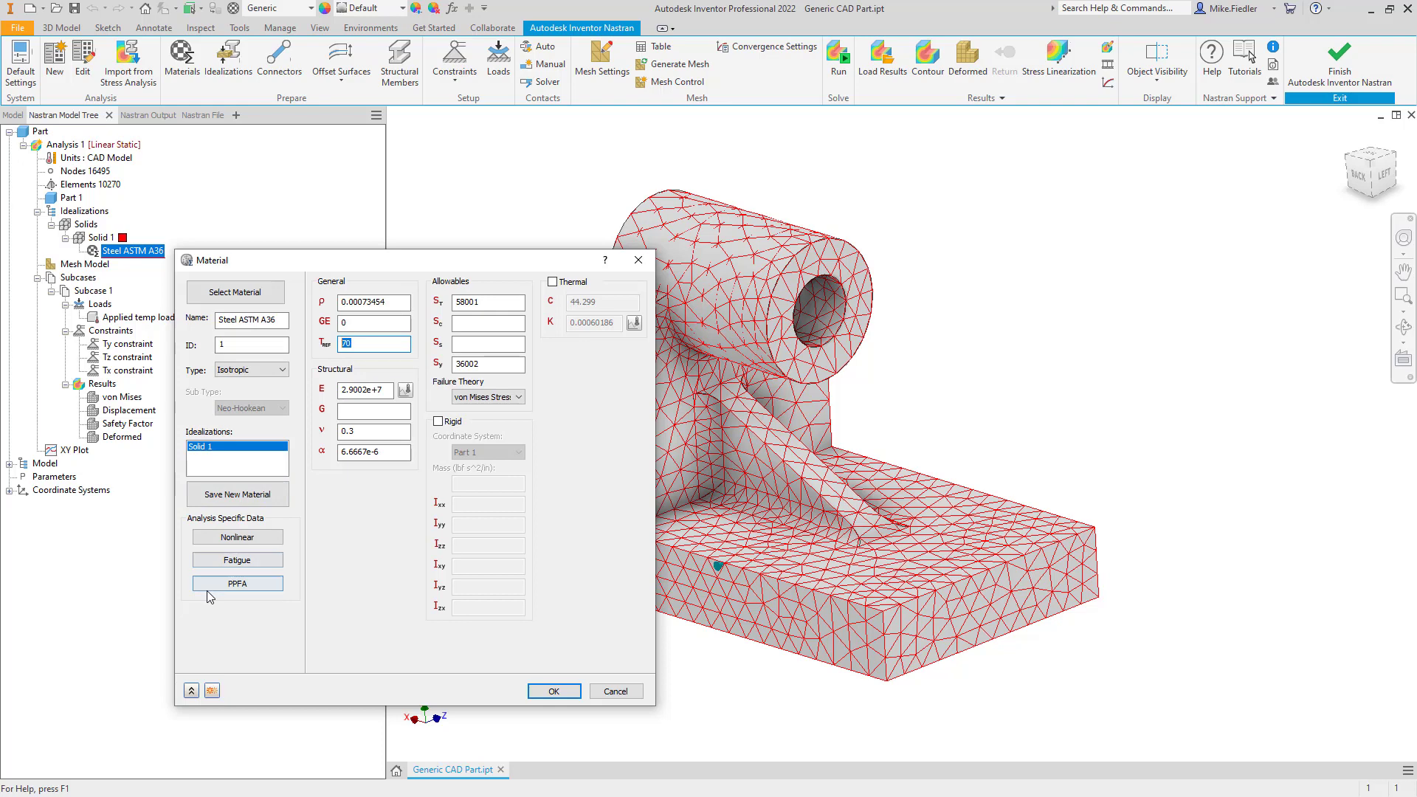
pyautogui.click(553, 691)
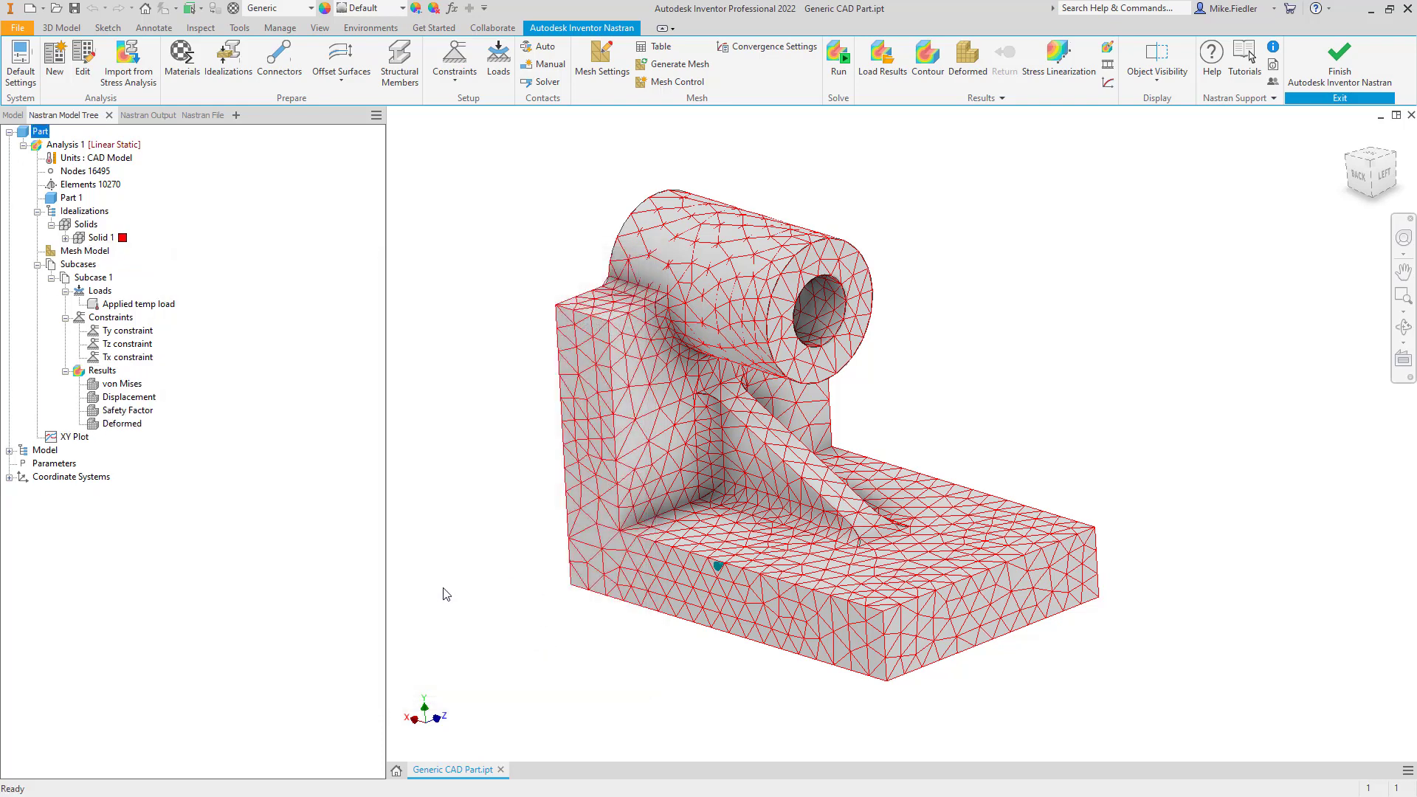